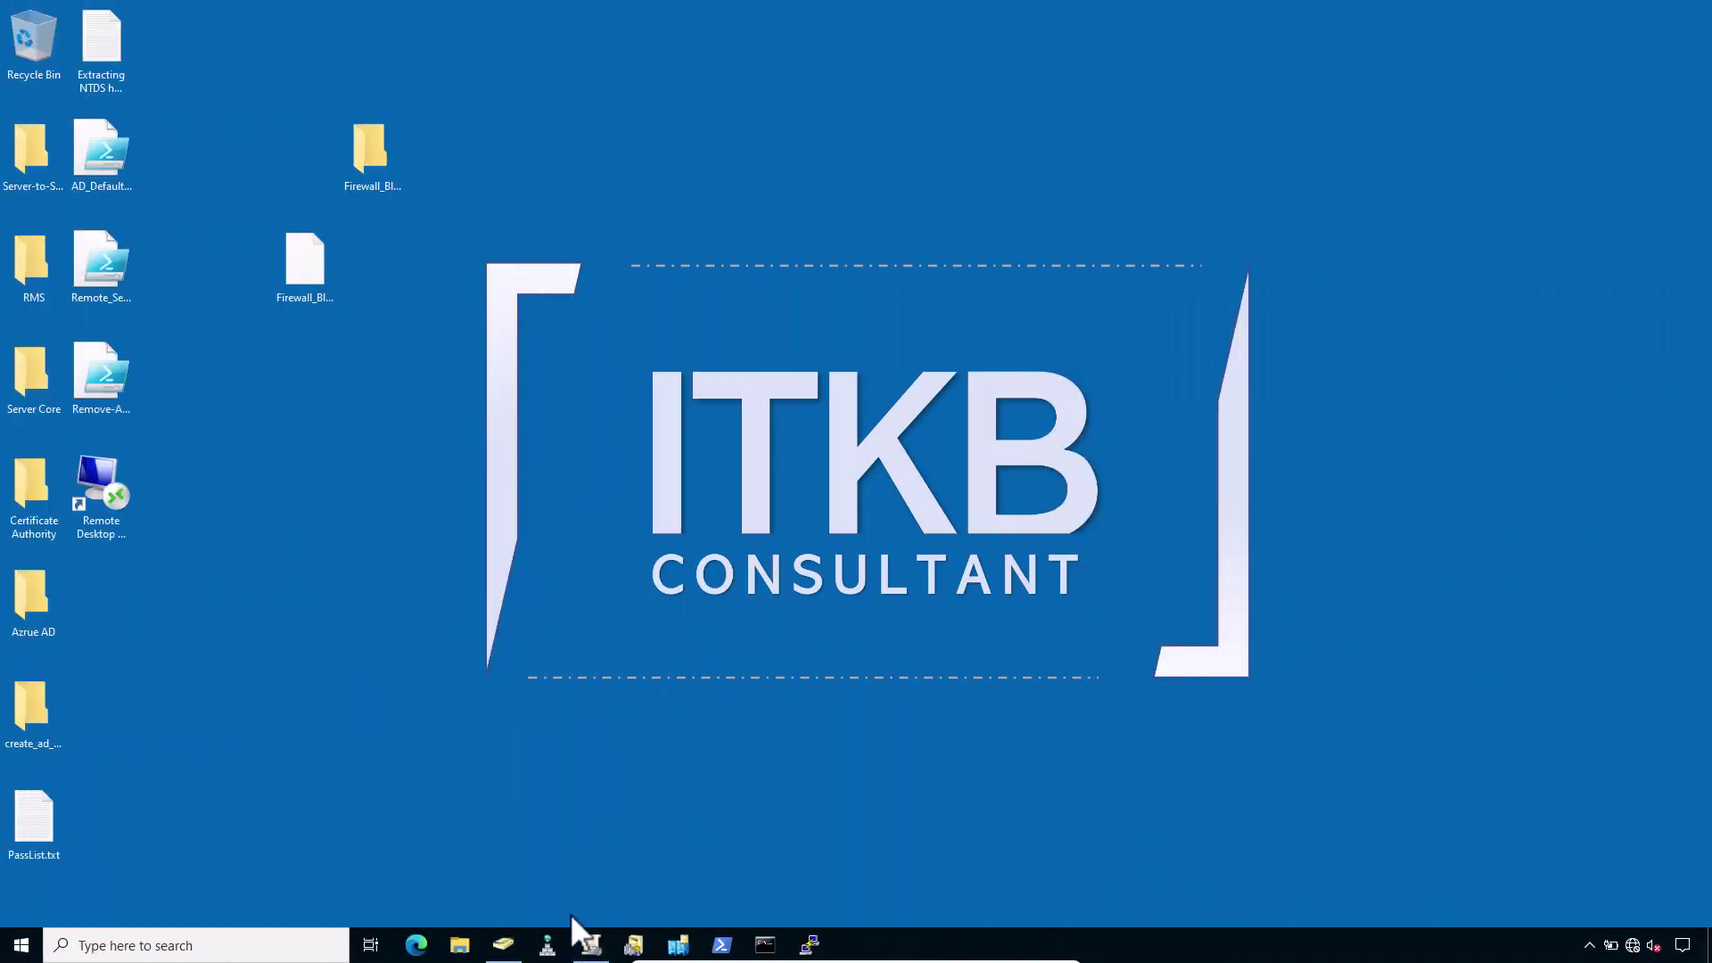
In Group Policy Management, review the User Rights Assignment settings of Default Domain Controllers Policy, highlighting Allow log on through Terminal Services.
left_click(590, 949)
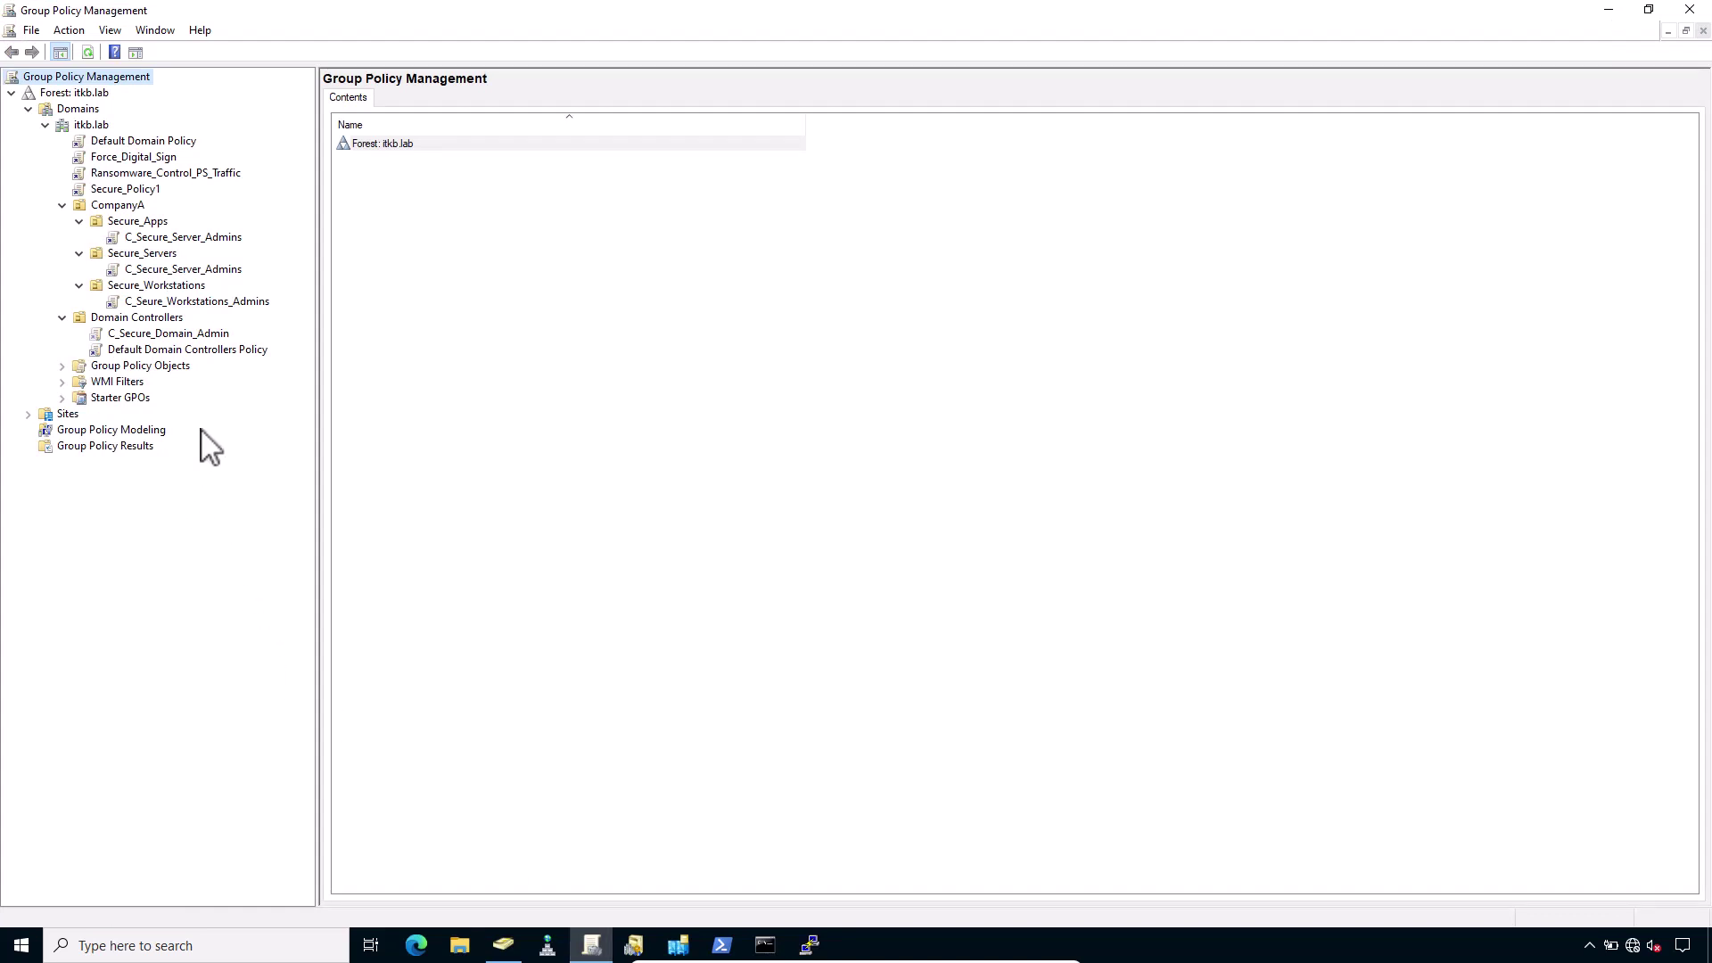
left_click(157, 351)
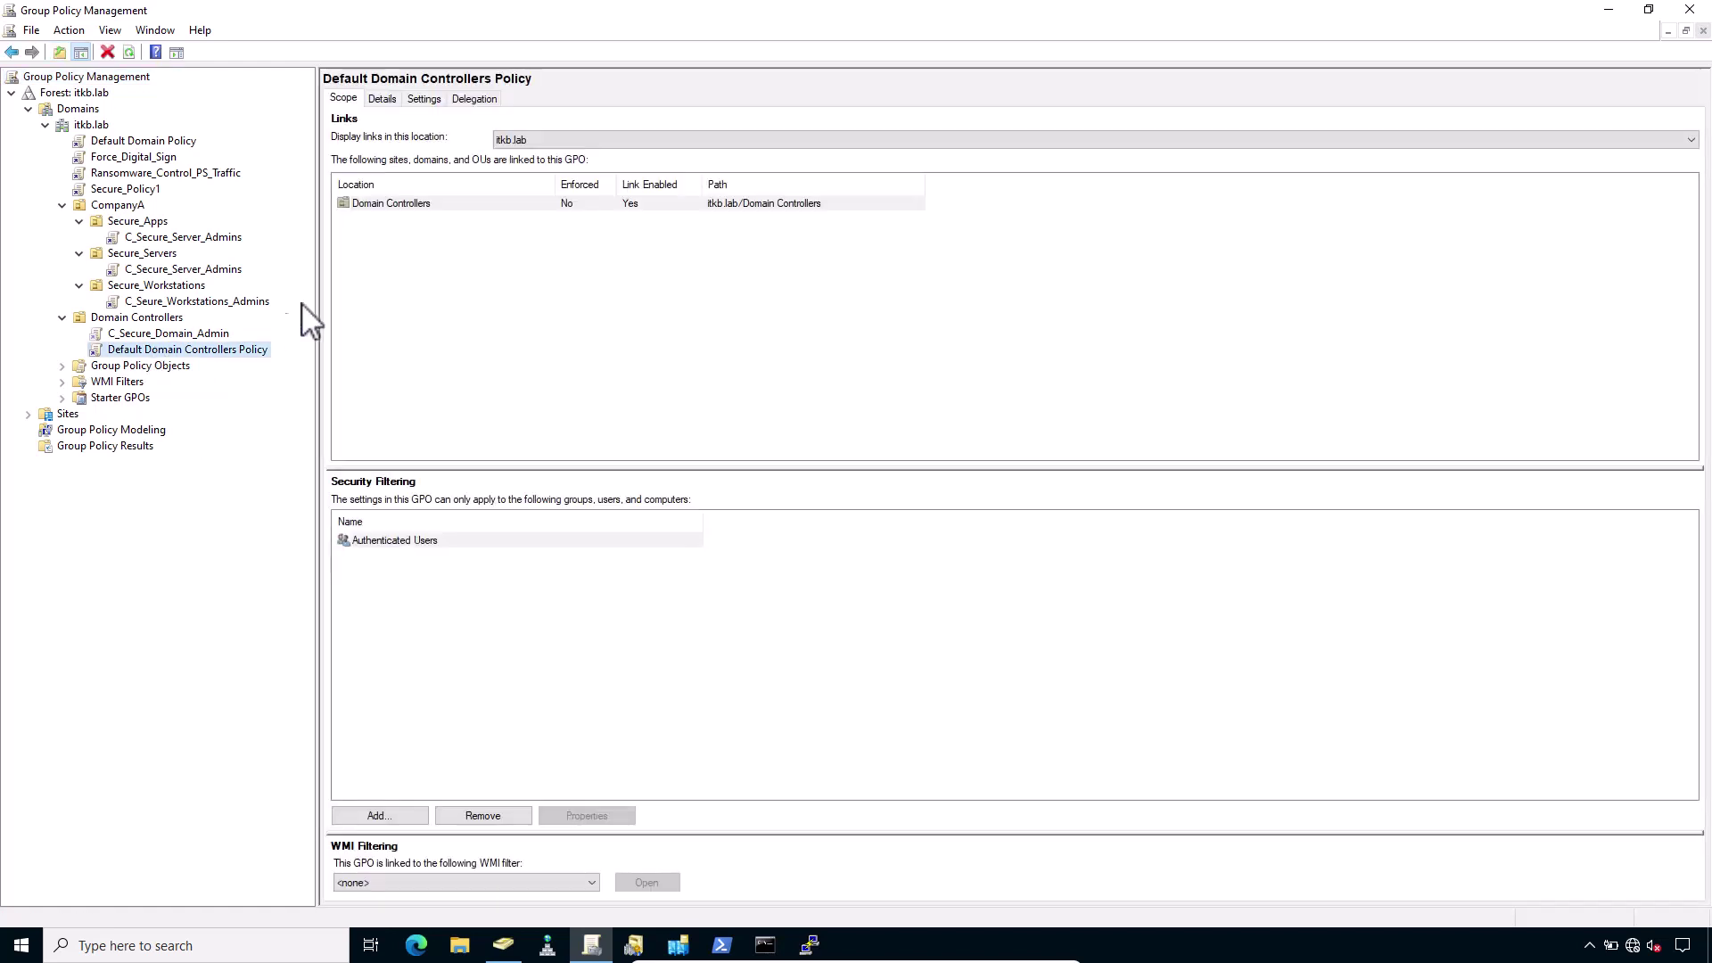
left_click(425, 99)
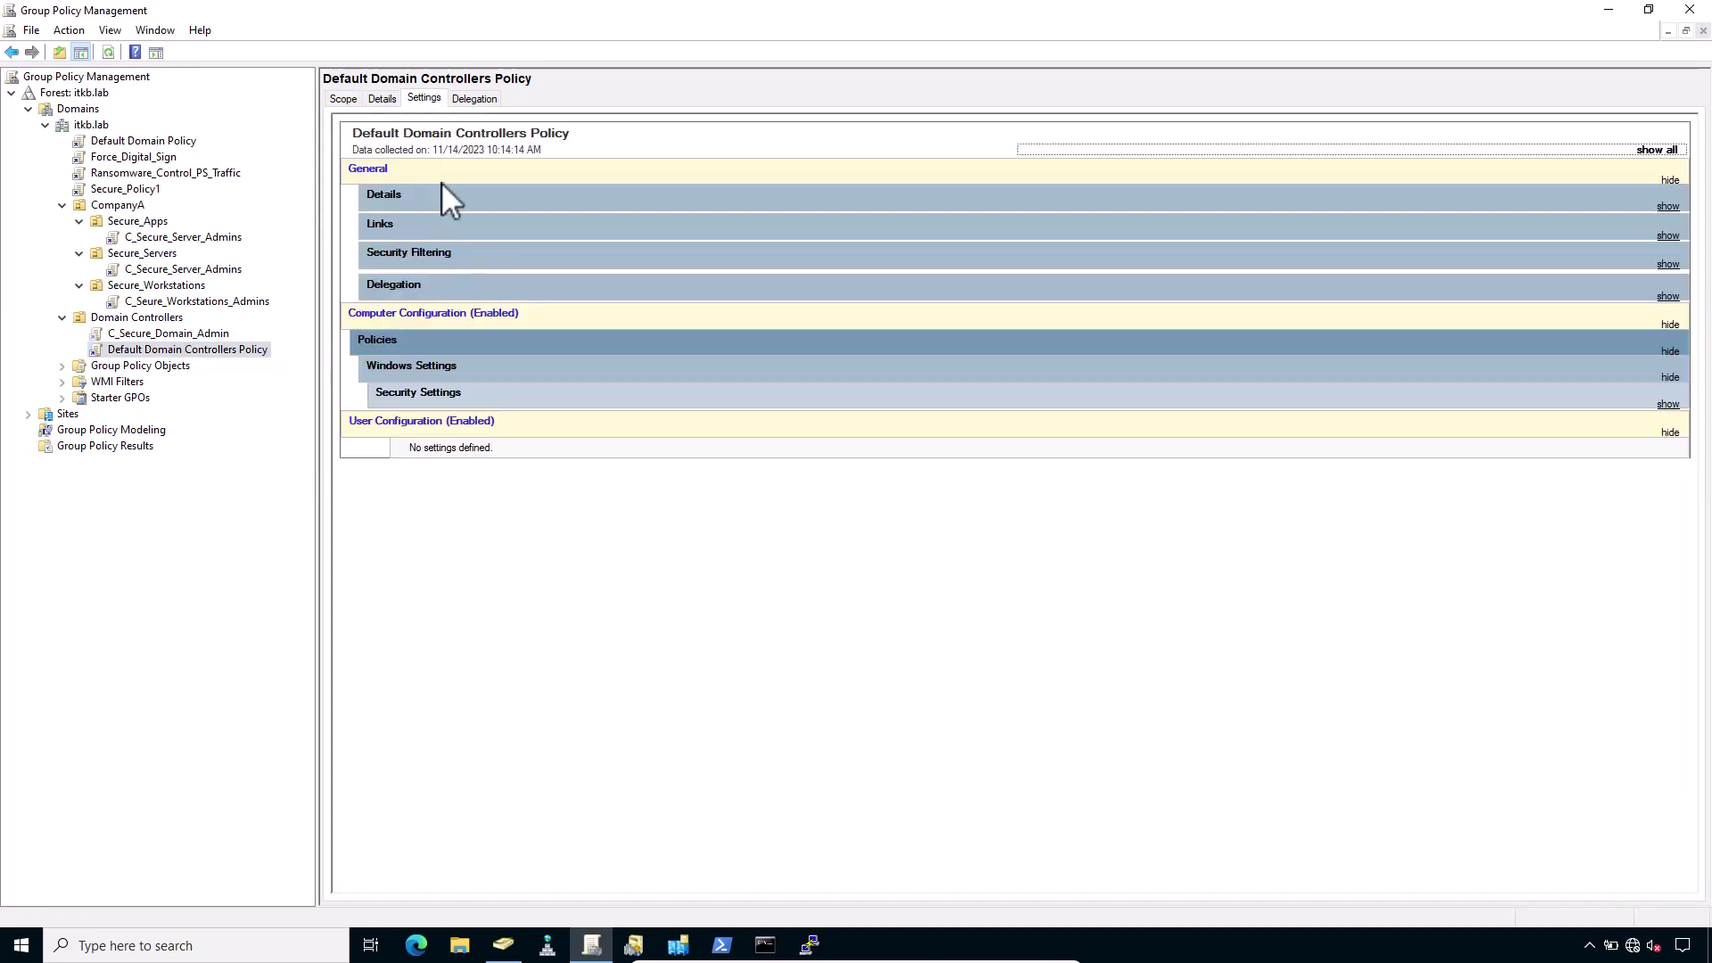
left_click(426, 397)
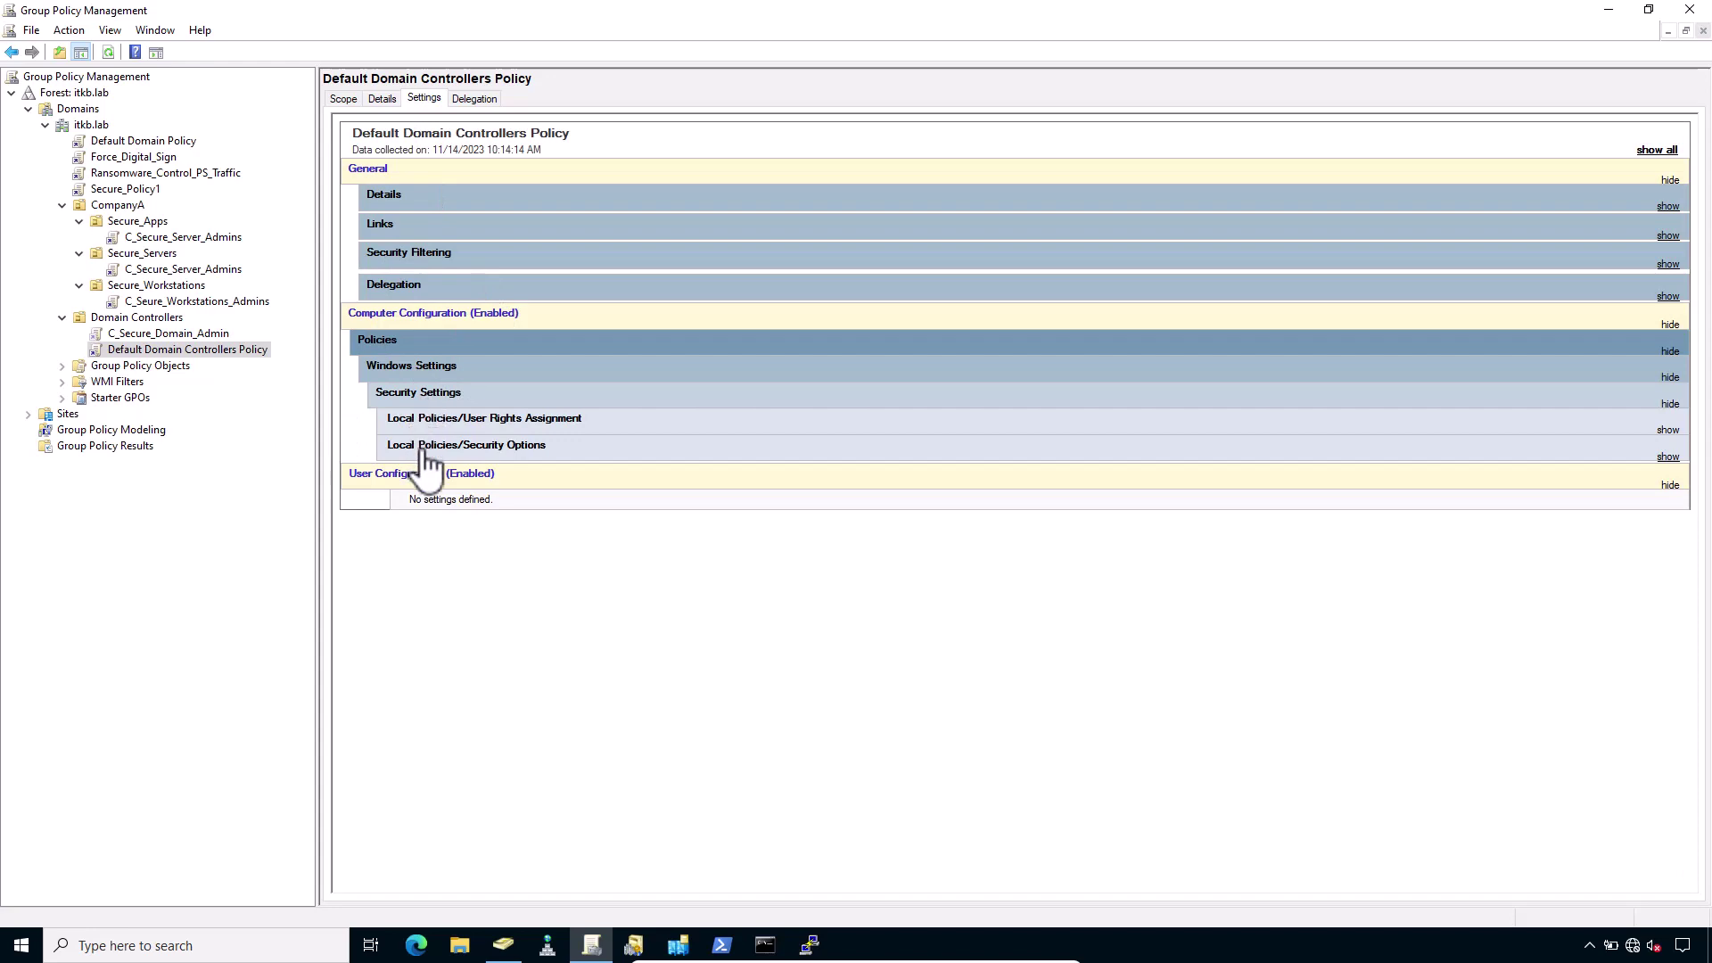
left_click(456, 419)
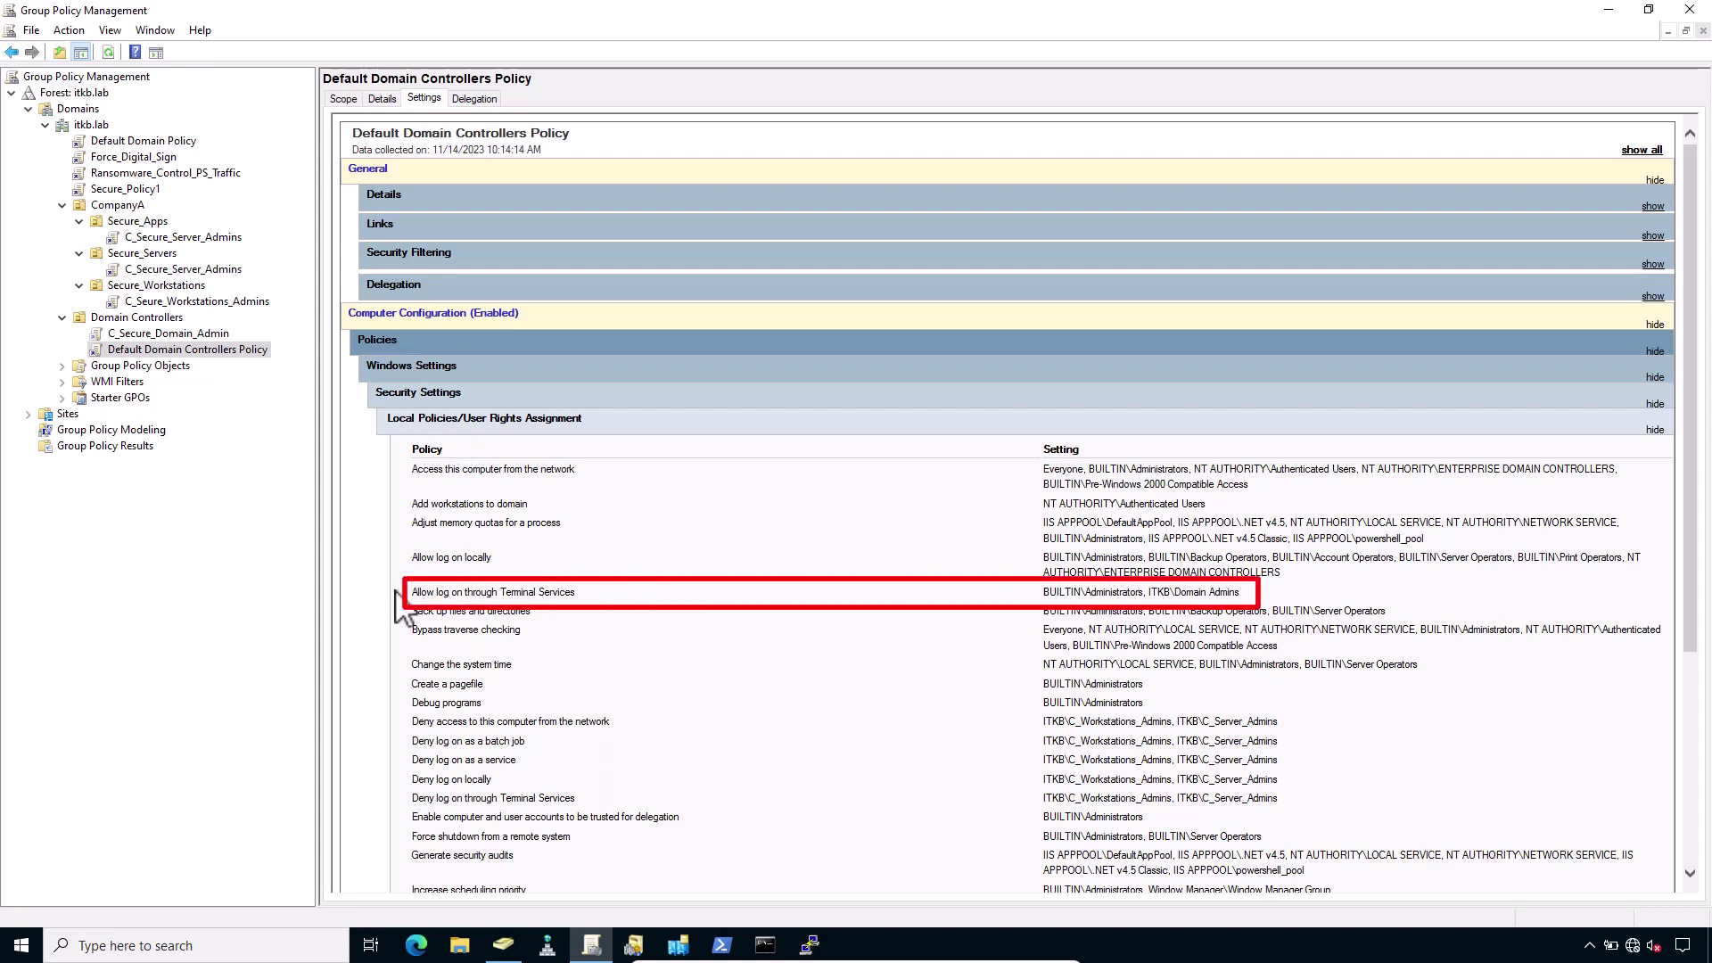
left_click_drag(396, 591, 571, 592)
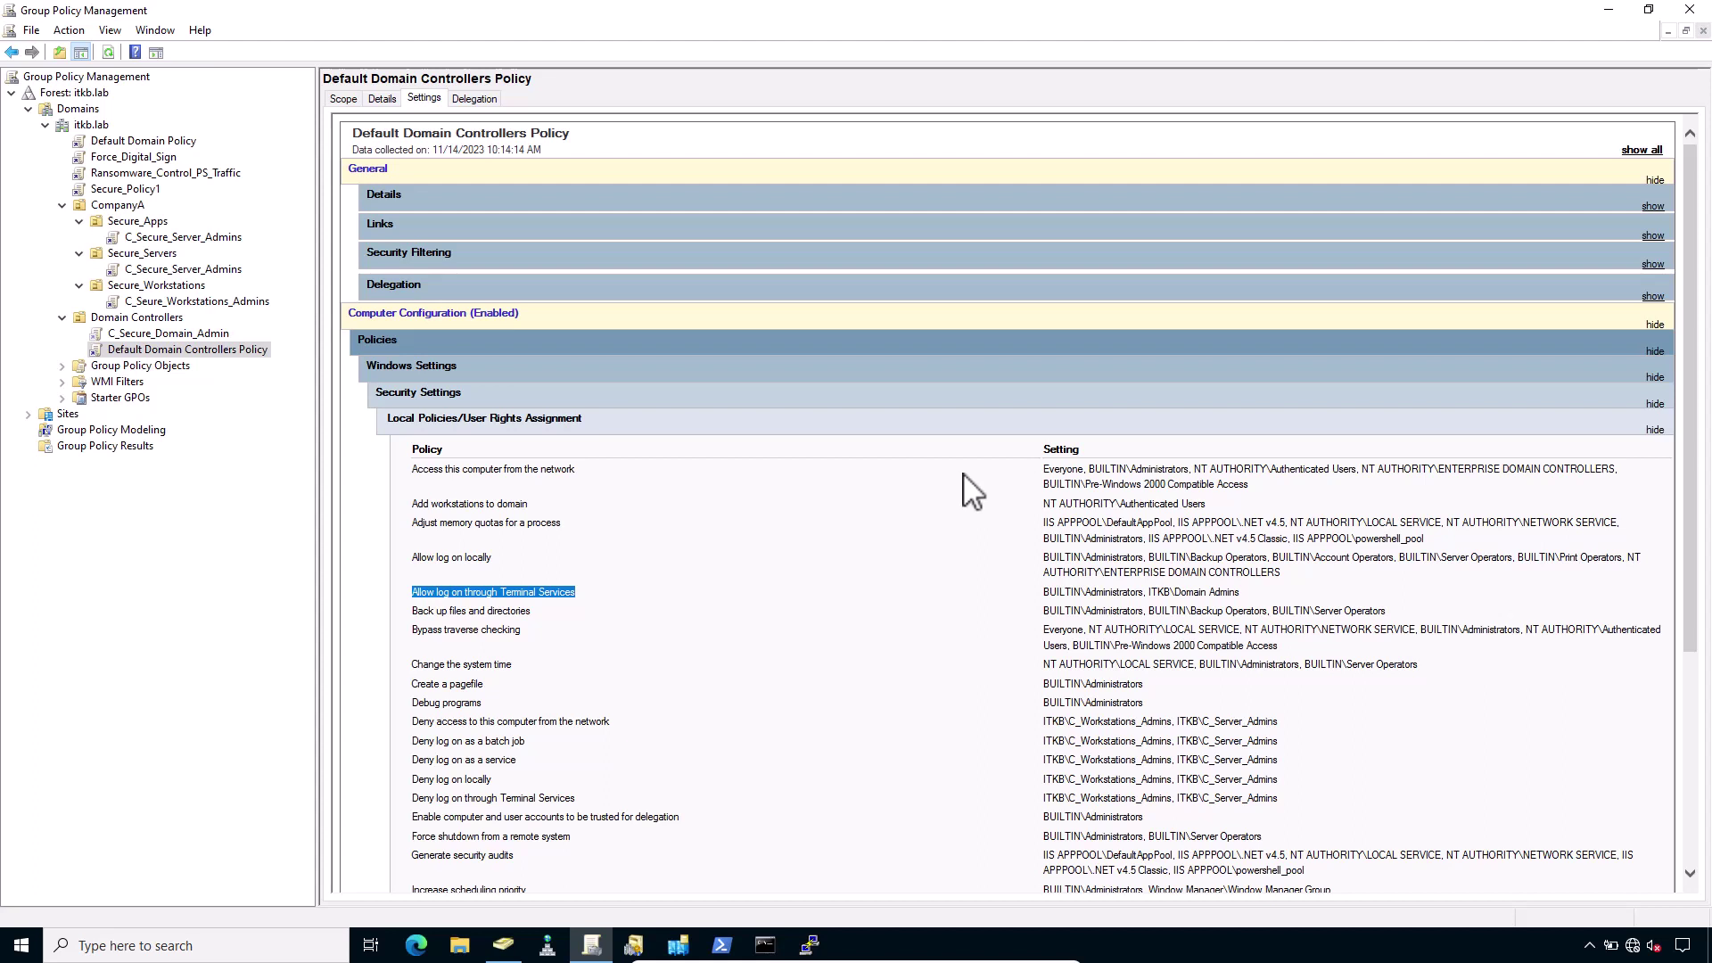
Review the User Rights Assignment settings of the C_Secure_Server_Admins policy linked to Secure_Servers.
left_click(176, 270)
left_click(446, 395)
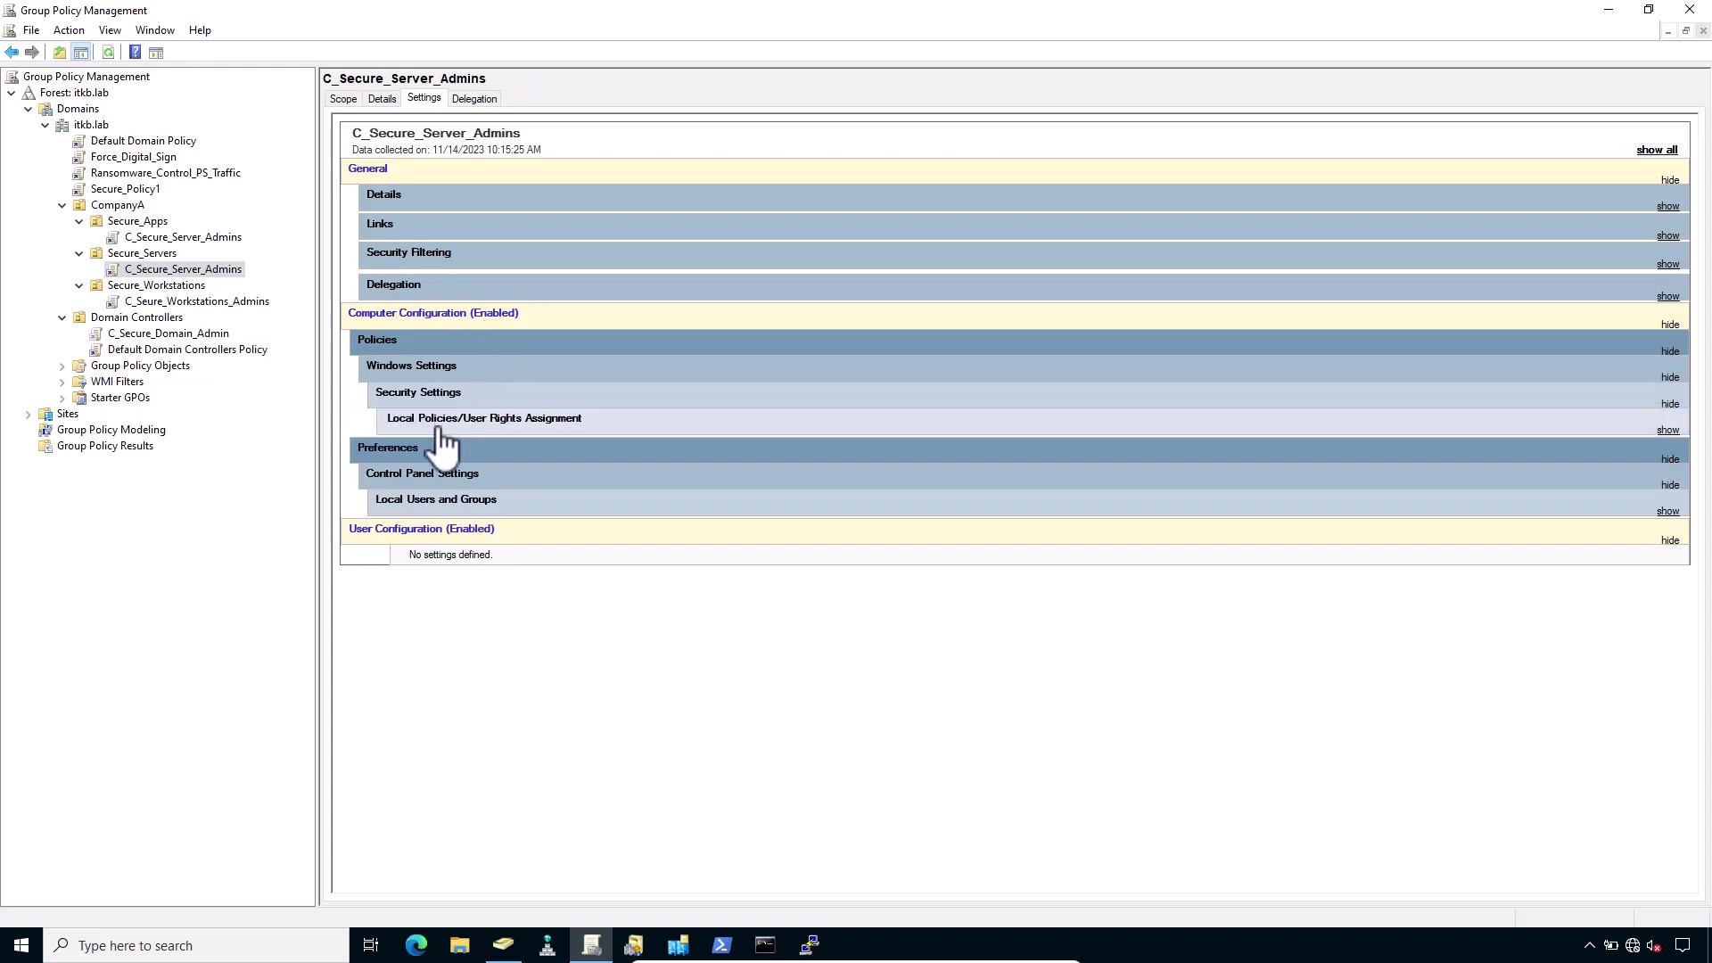
left_click(449, 423)
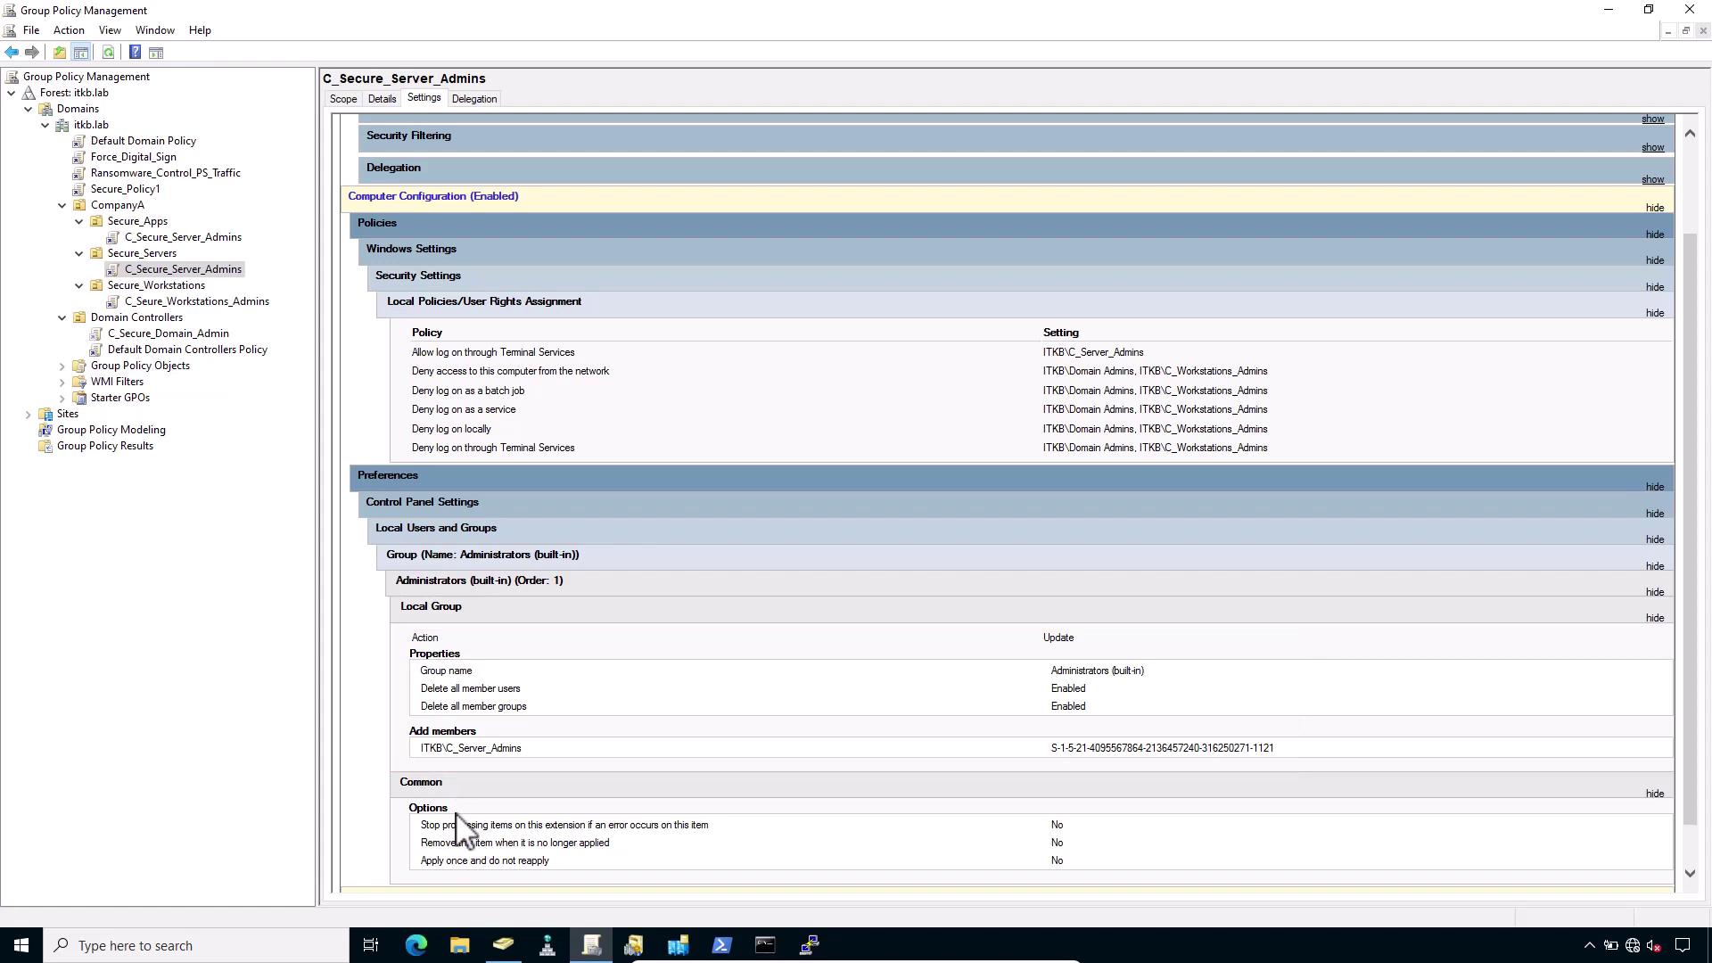
Review the user rights and the Local Users and Groups preferences in the C_Seure_Workstations_Admins policy under Secure_Workstations.
left_click(177, 302)
left_click(392, 394)
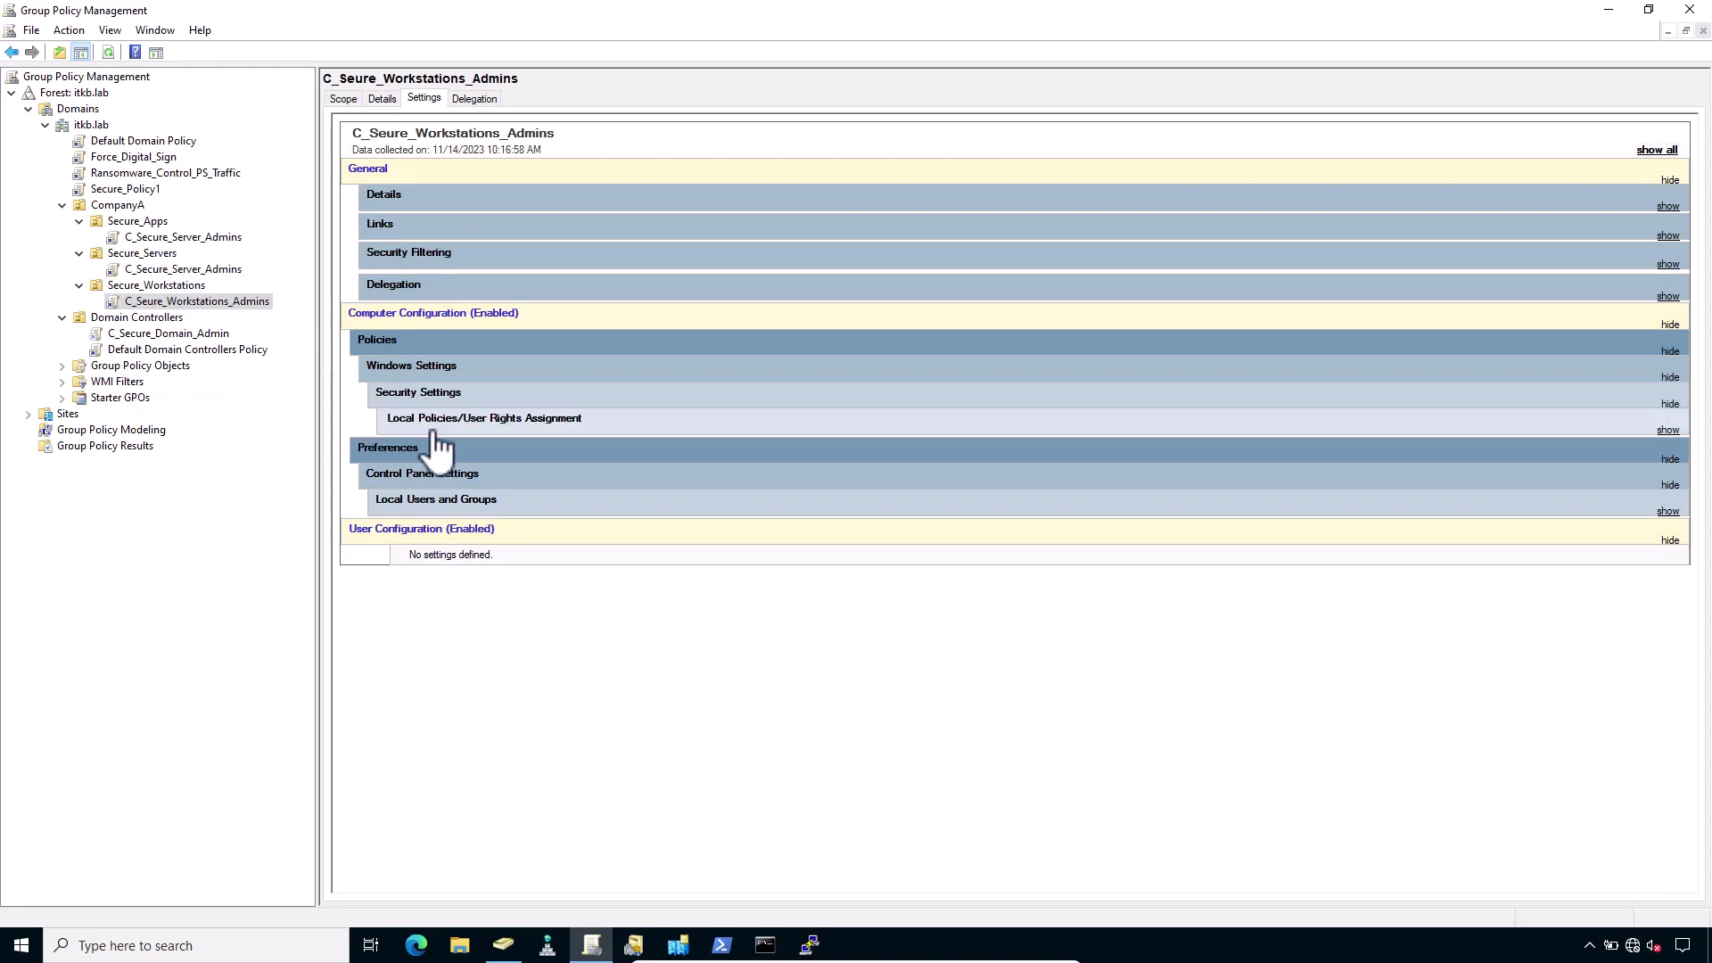
left_click(446, 425)
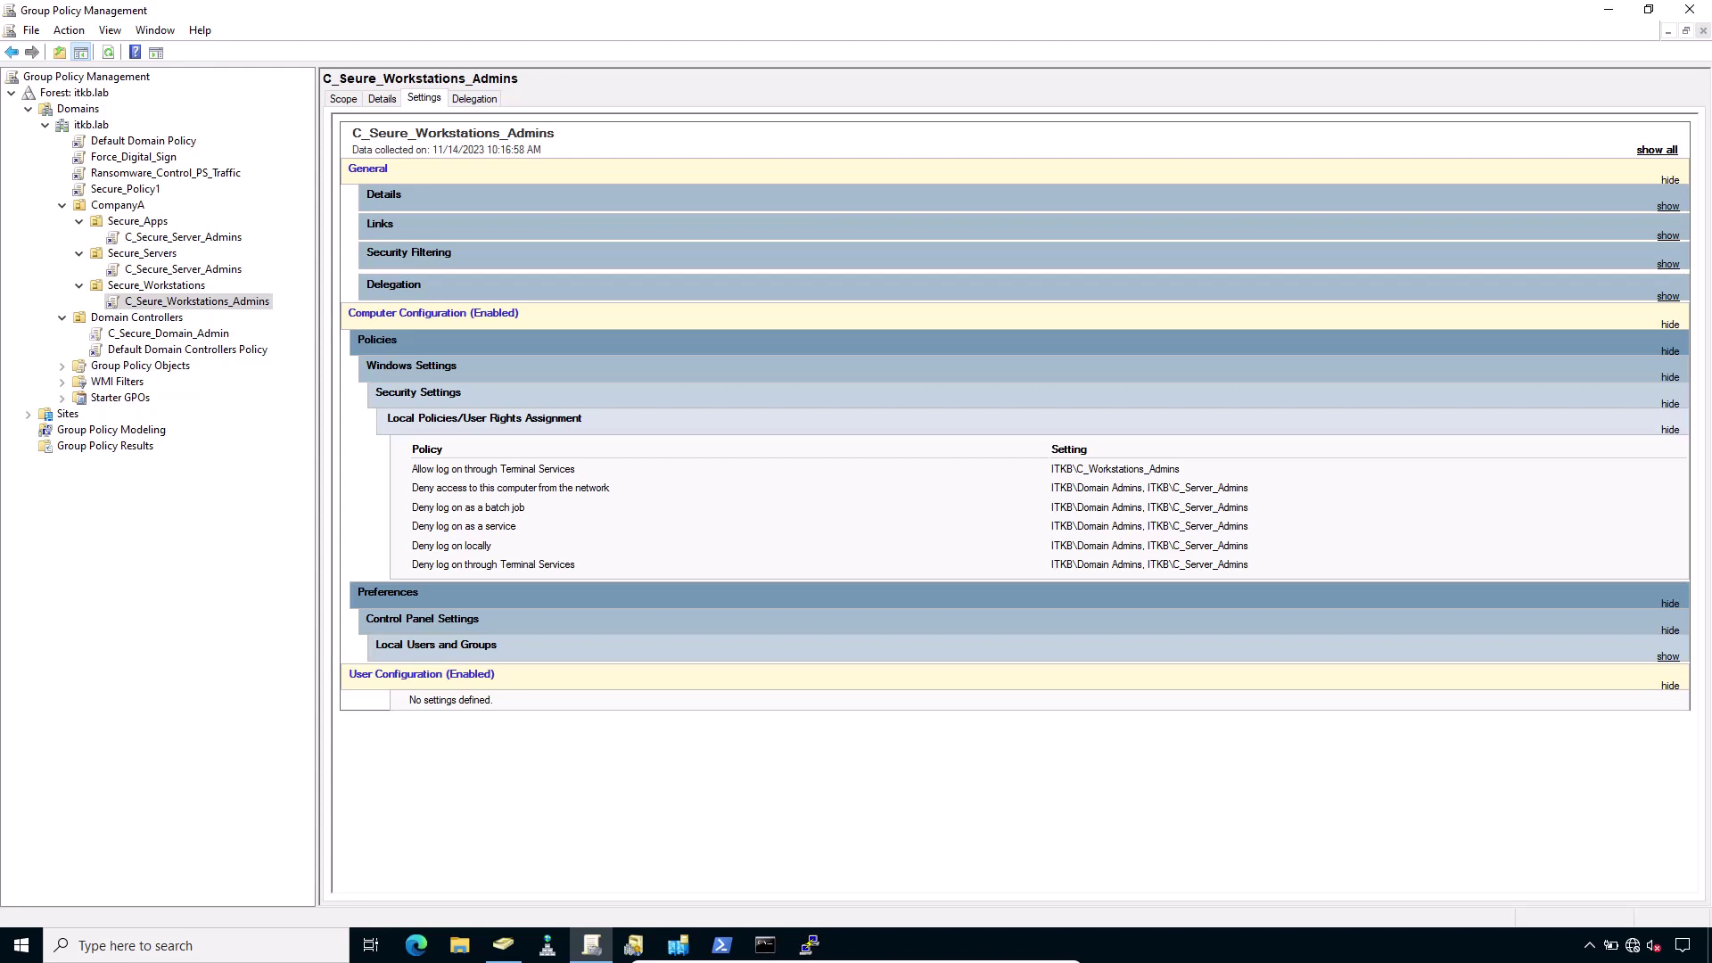
left_click(446, 653)
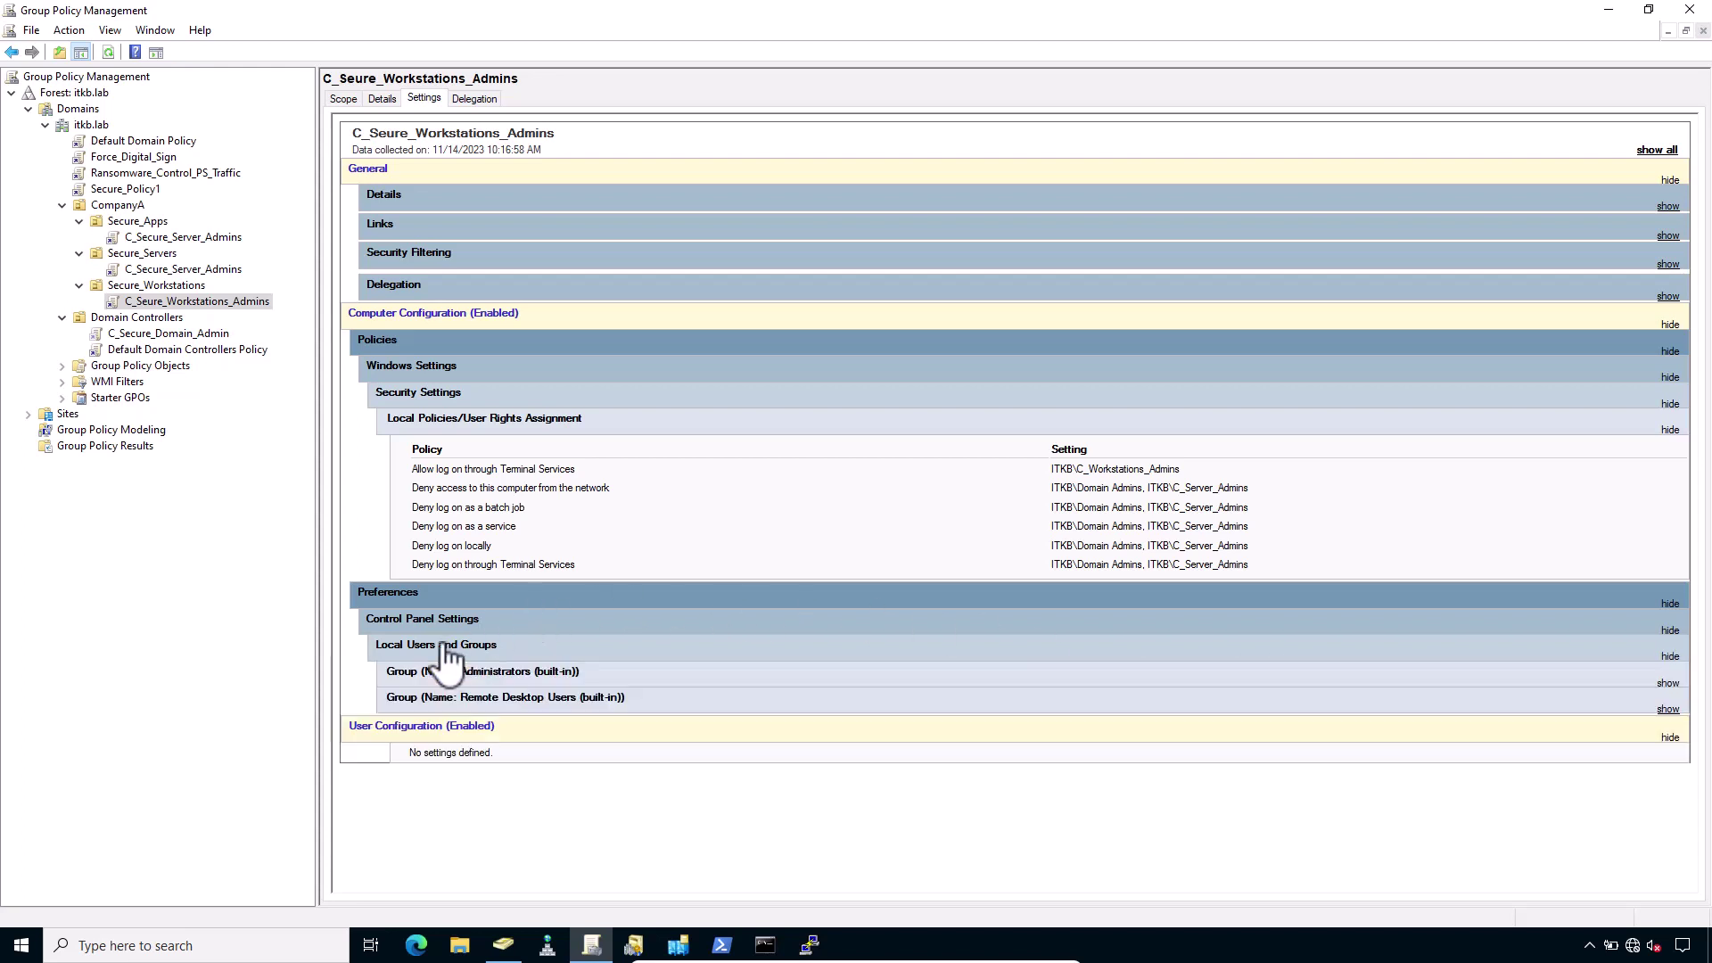
left_click(446, 682)
left_click(442, 724)
left_click(443, 699)
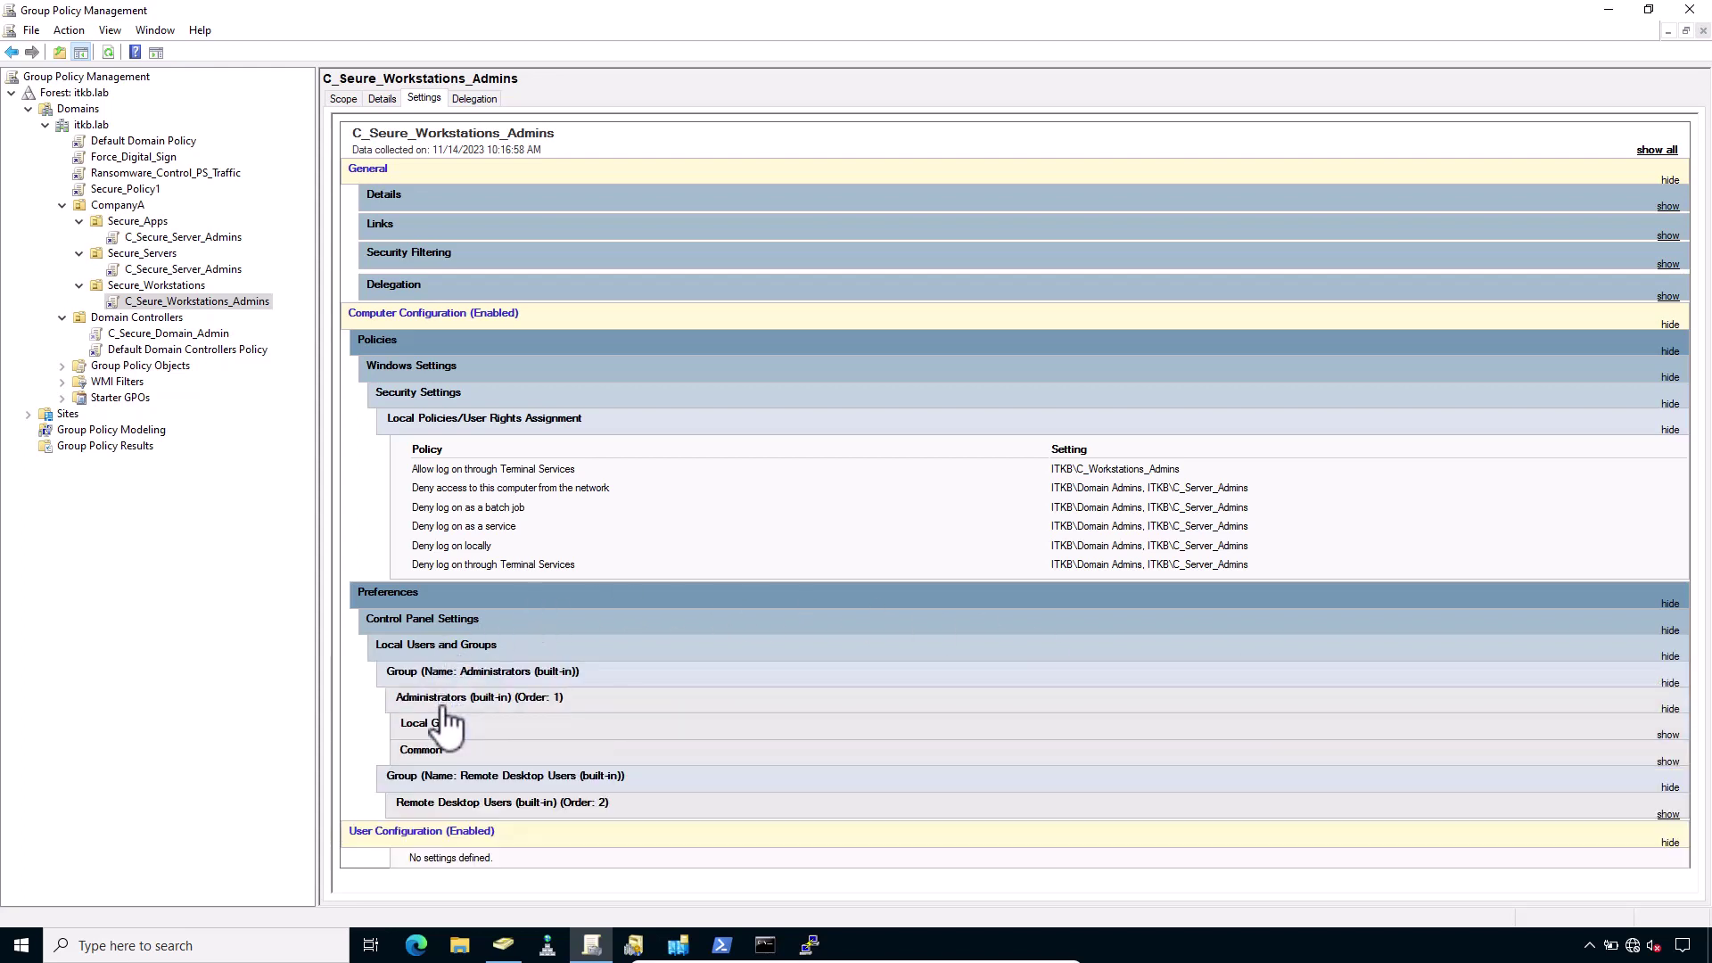
left_click(437, 724)
scroll(446, 752, "down", 2)
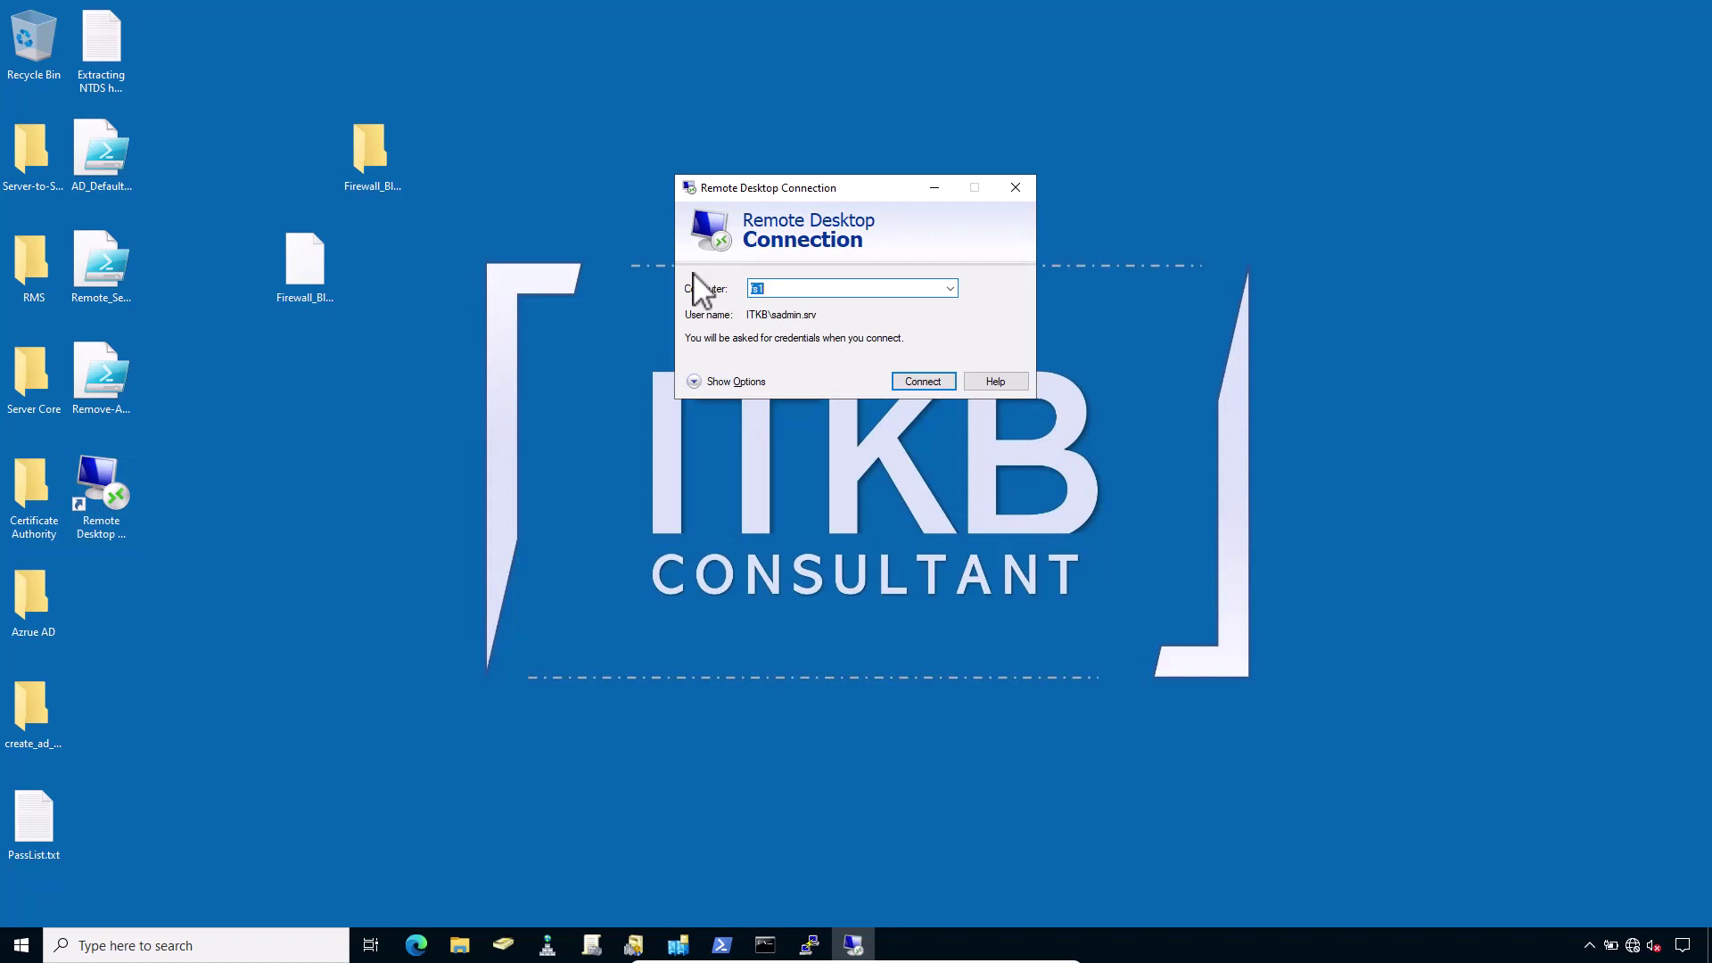
Try to open a Remote Desktop session to fs1 as itkb\administrator with the account password, and dismiss the resulting dialog.
type("fs1")
key("Return")
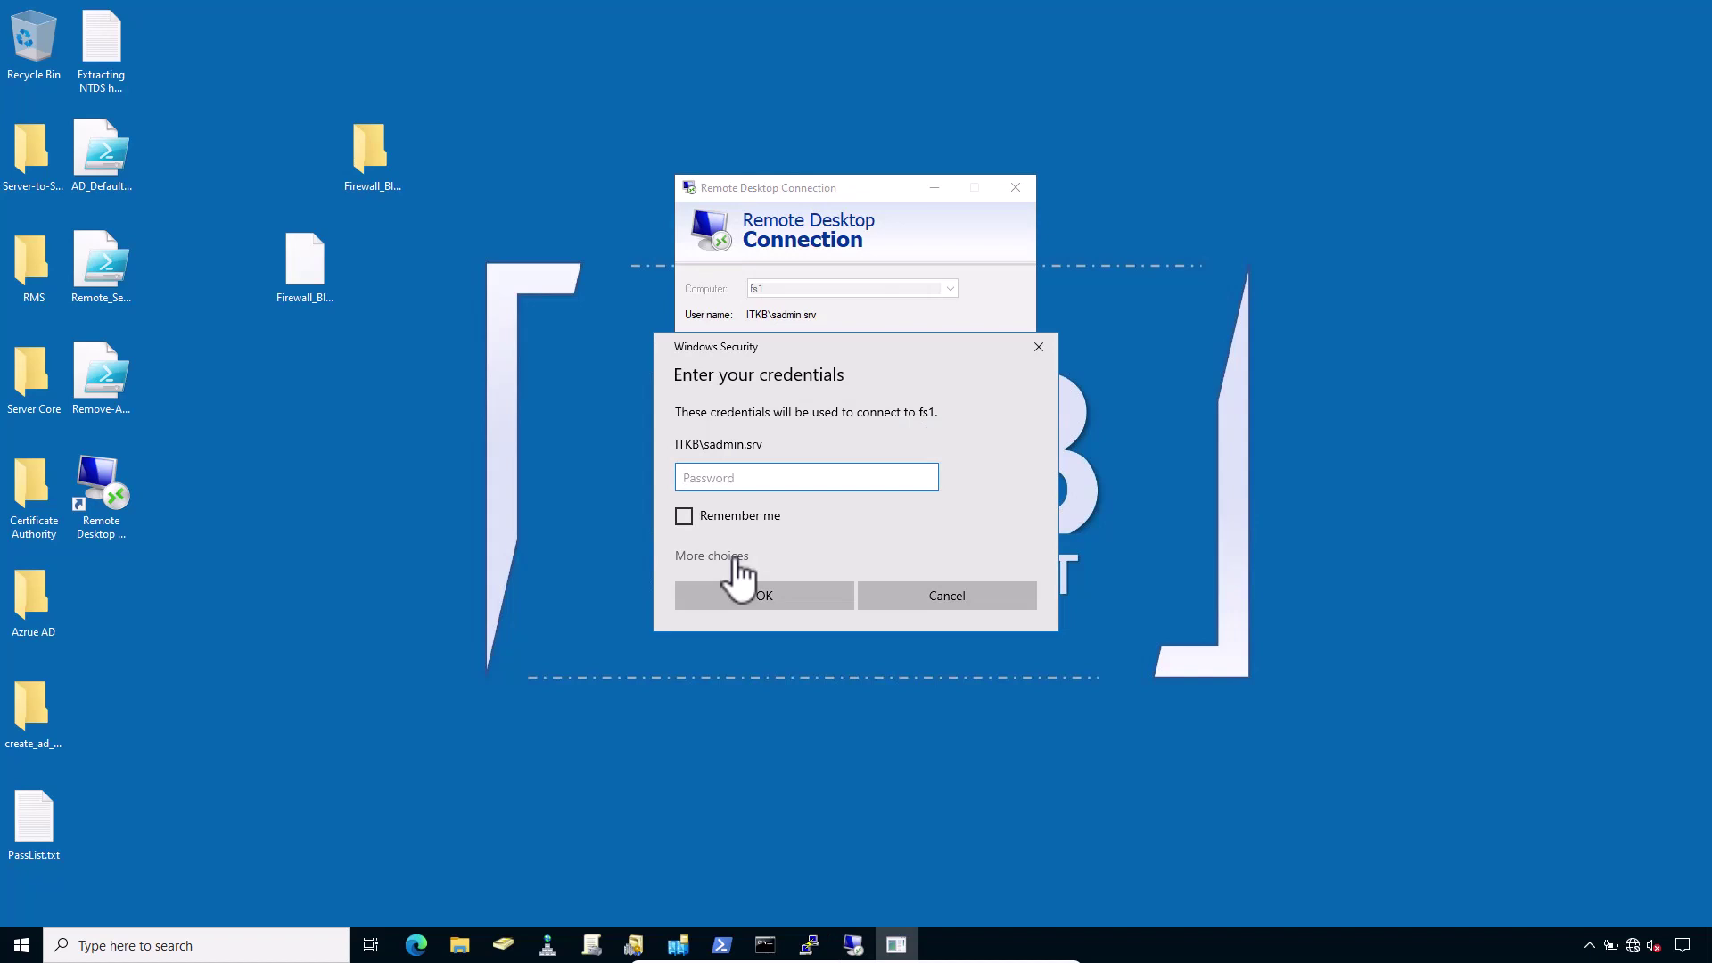
left_click(734, 558)
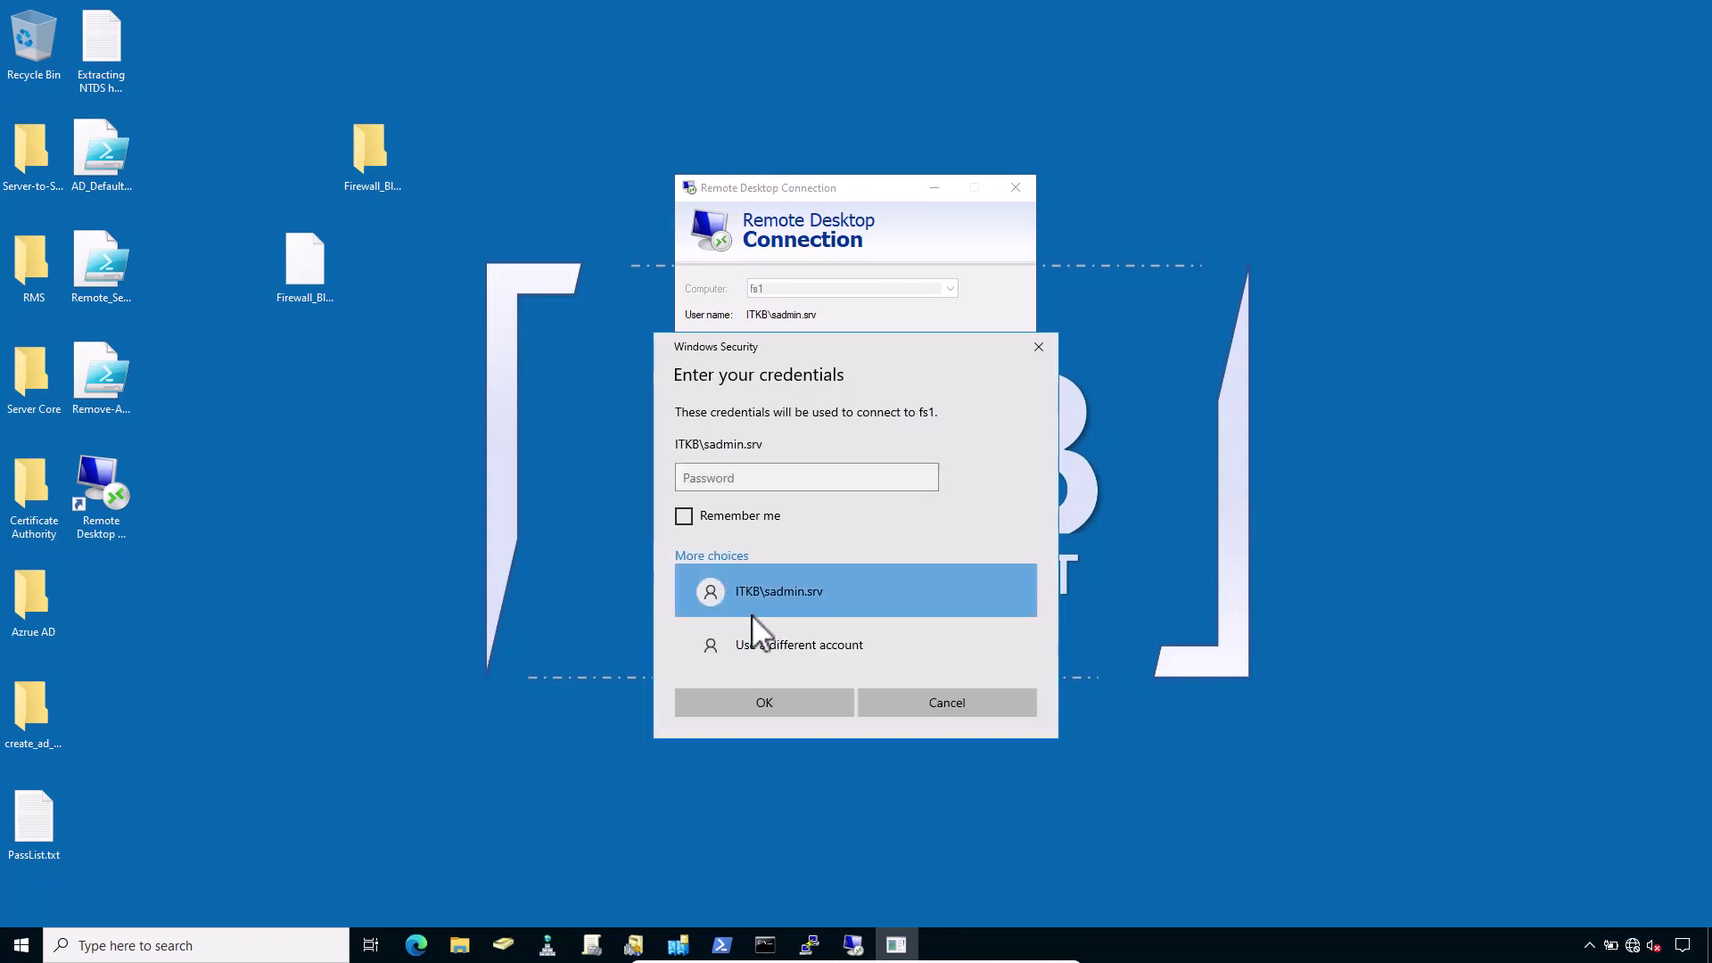
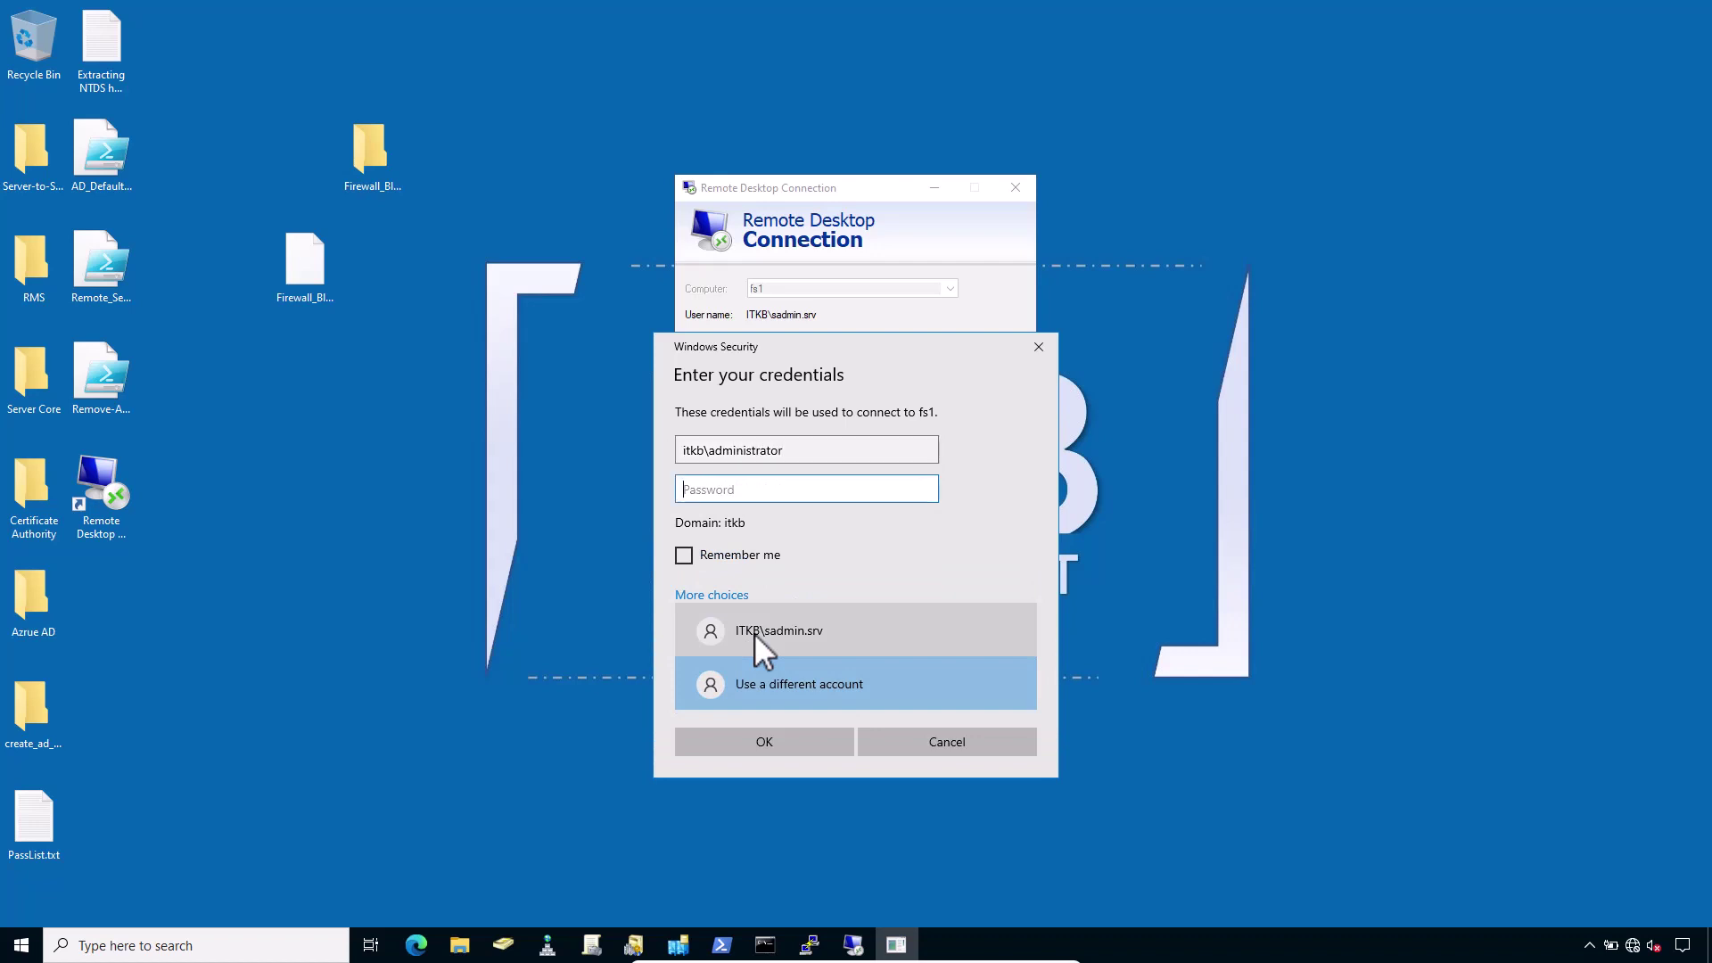
type("*********")
key("Return")
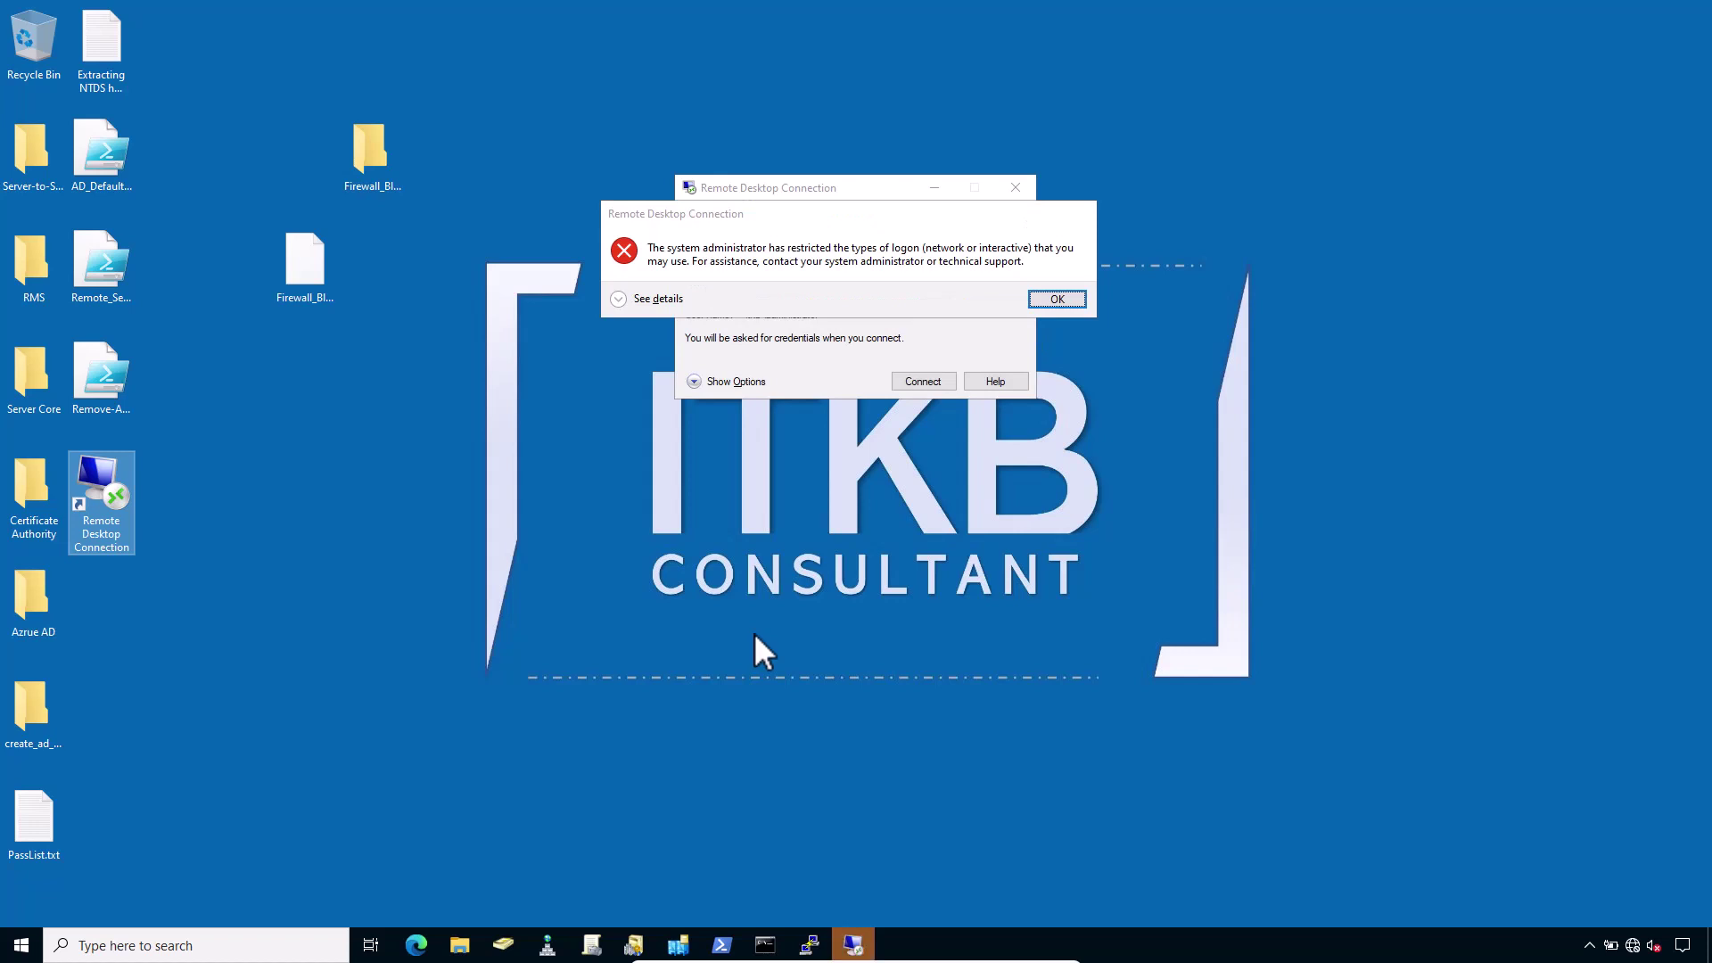
left_click(1036, 298)
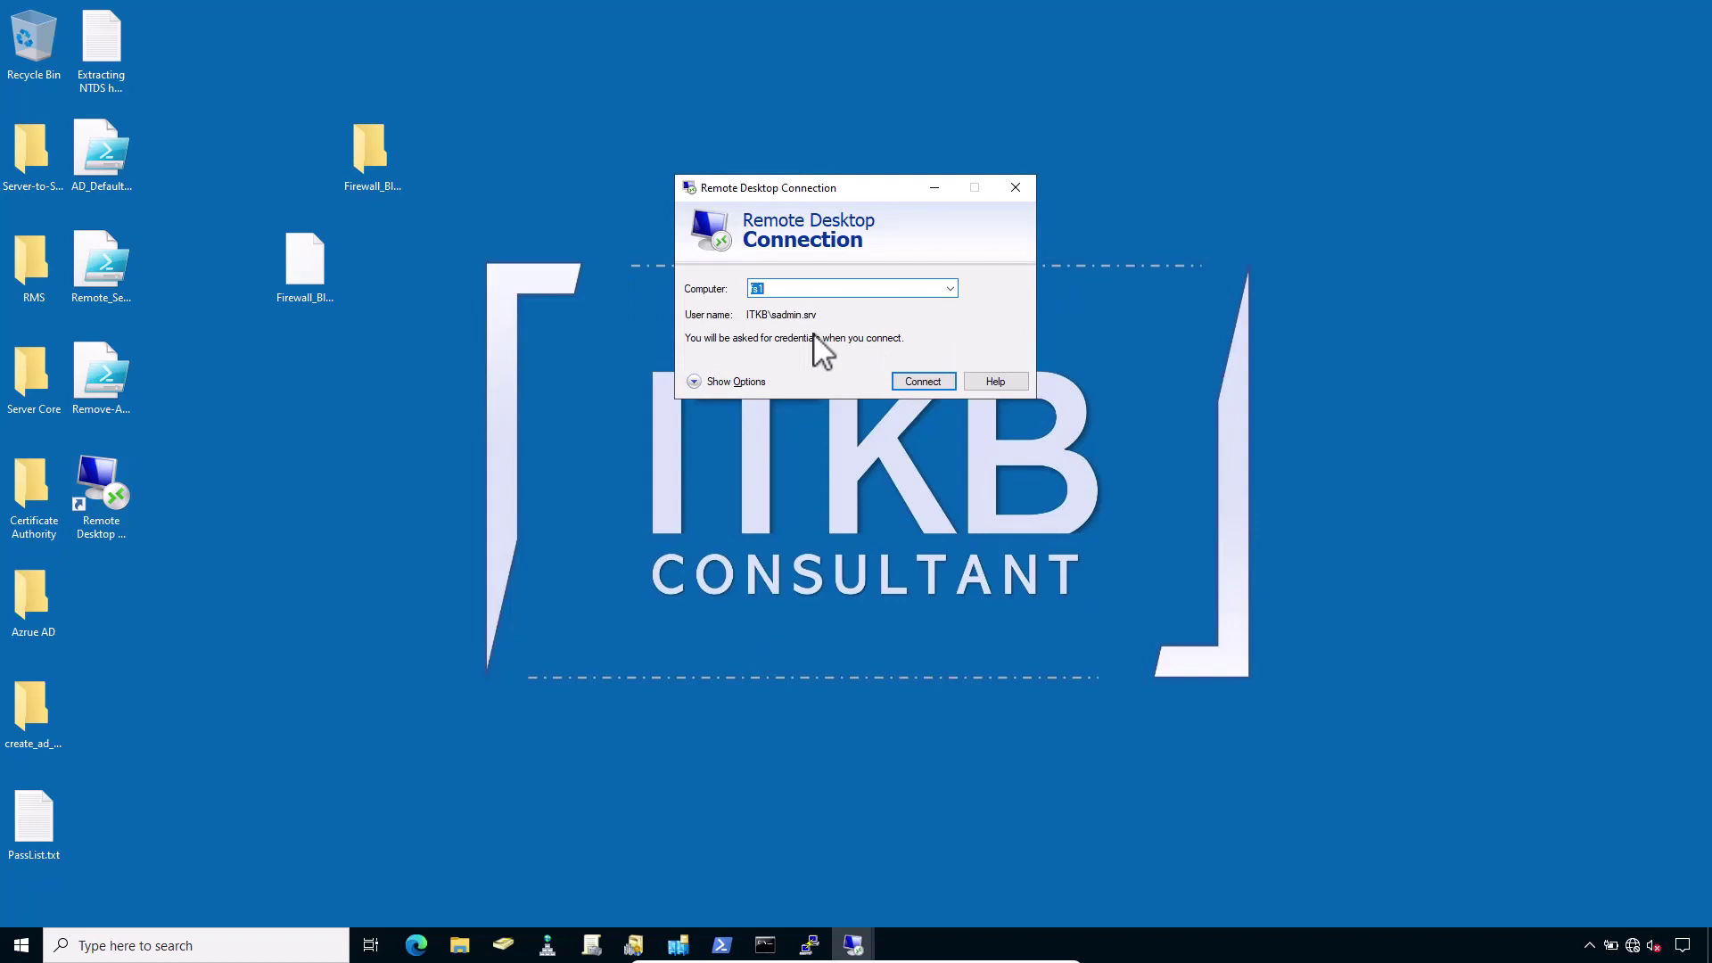
Try to connect to fs1 with a different account, entering wadmin as the user name and its account password.
left_click(916, 380)
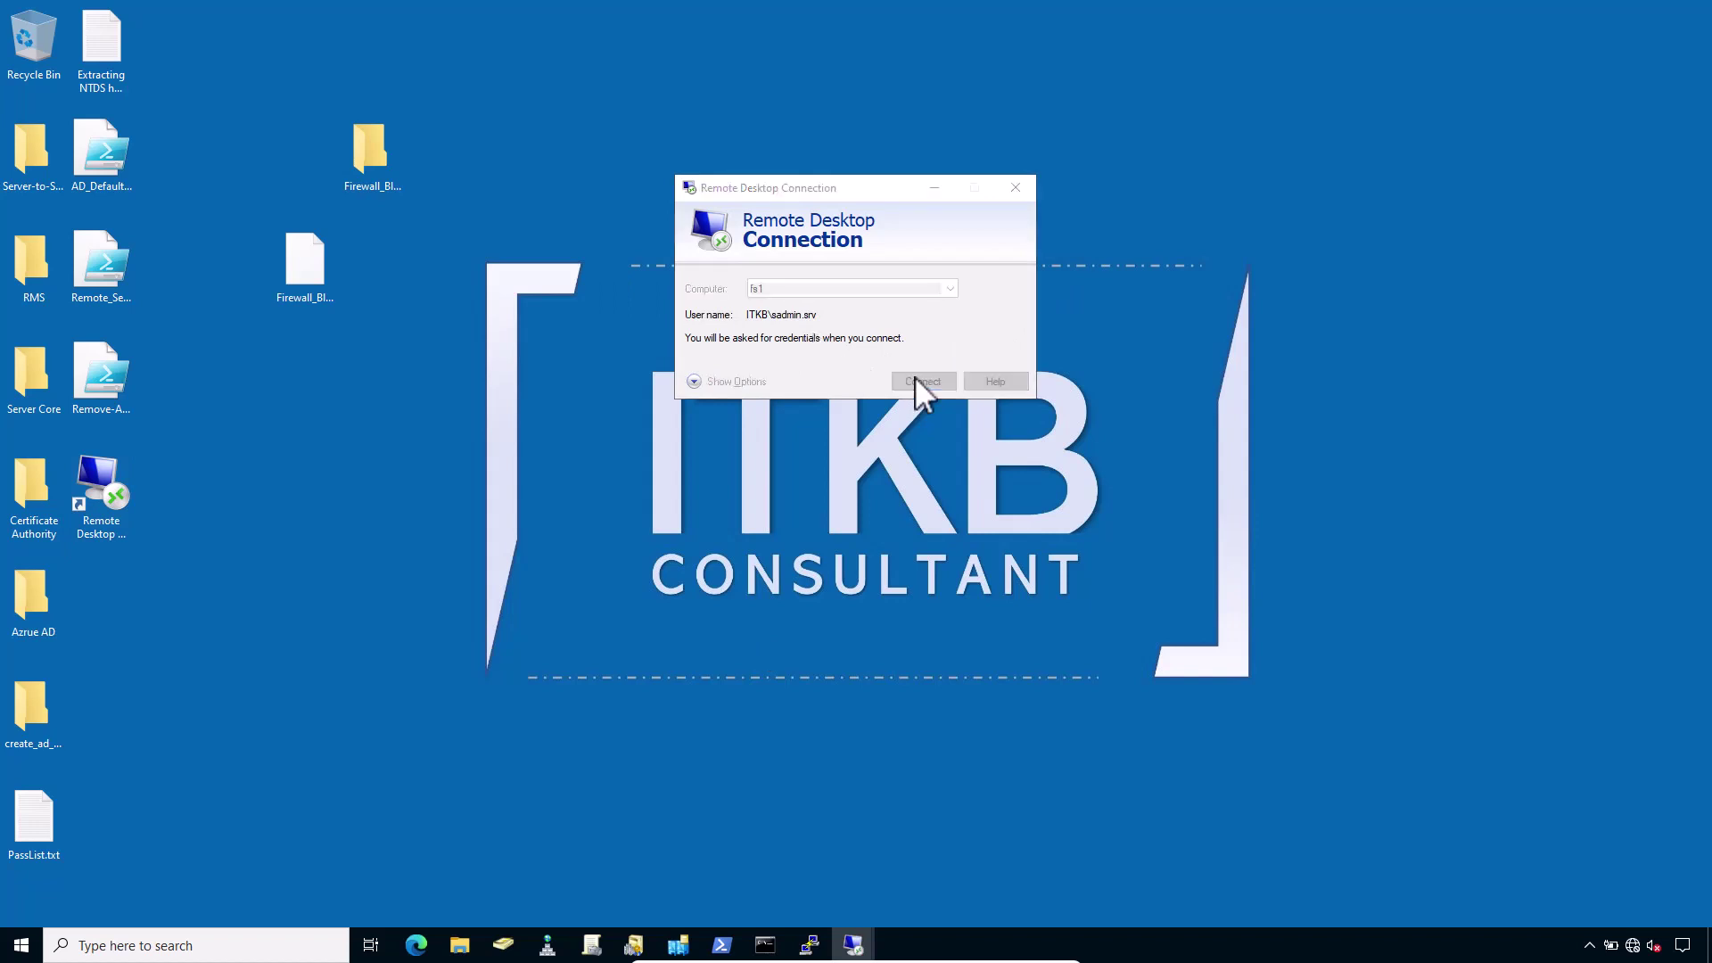
type("P")
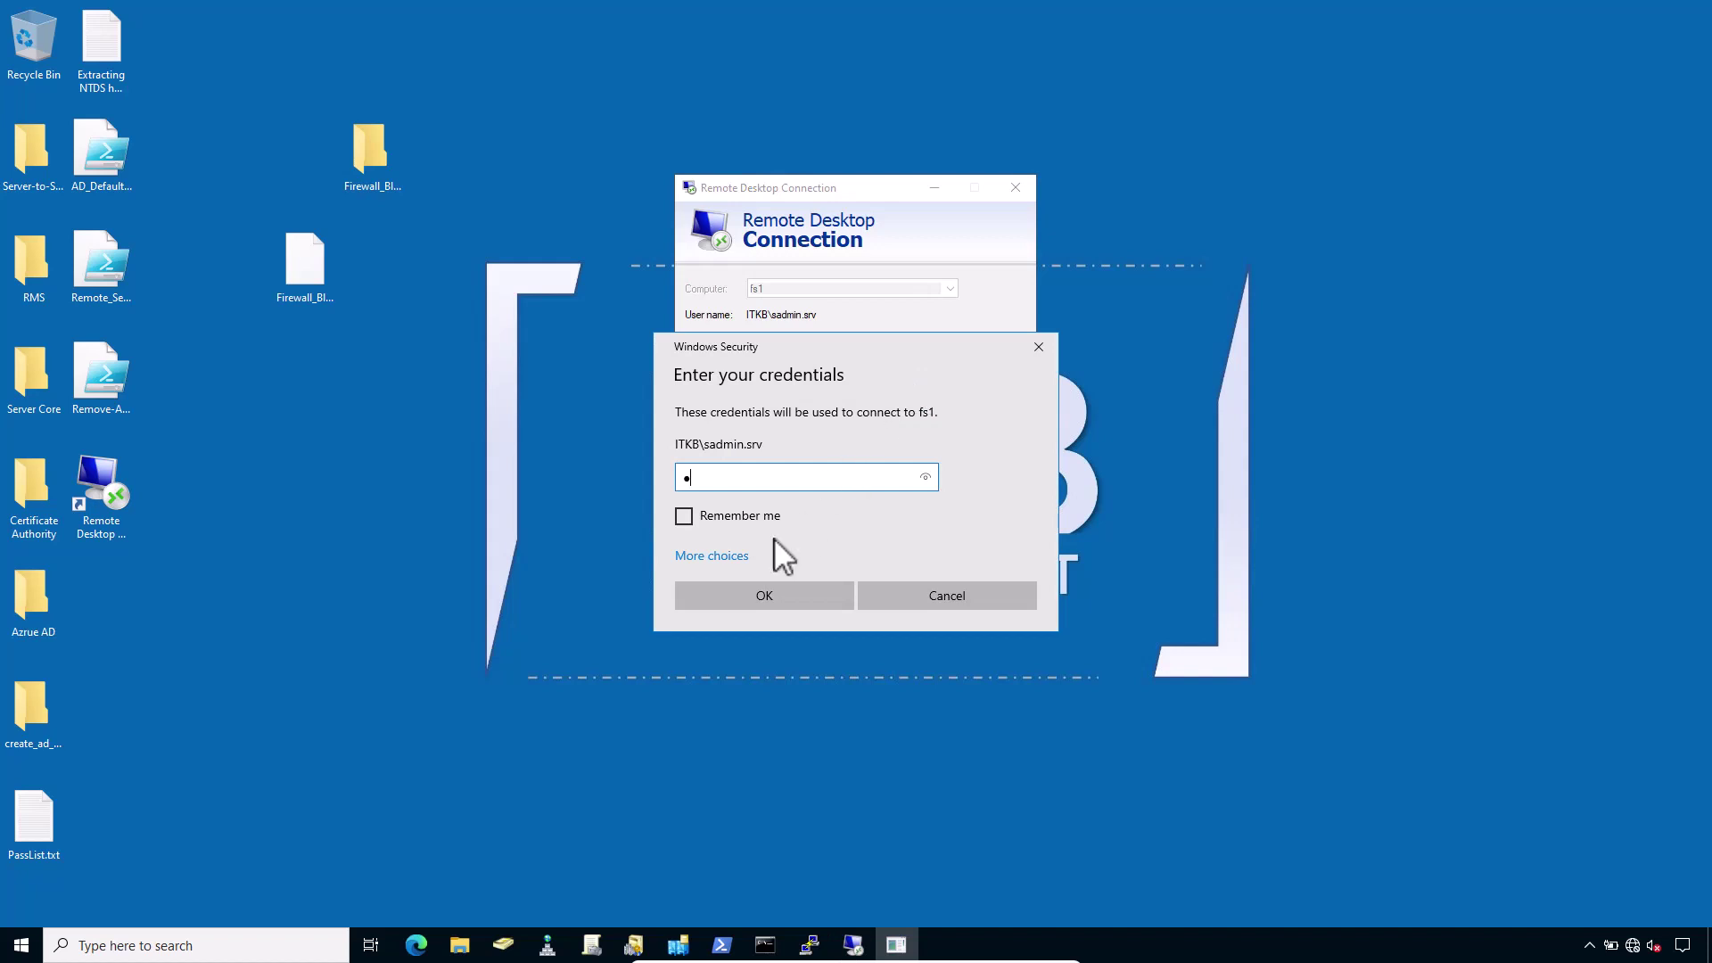
left_click(742, 555)
left_click(751, 643)
type("wadmin")
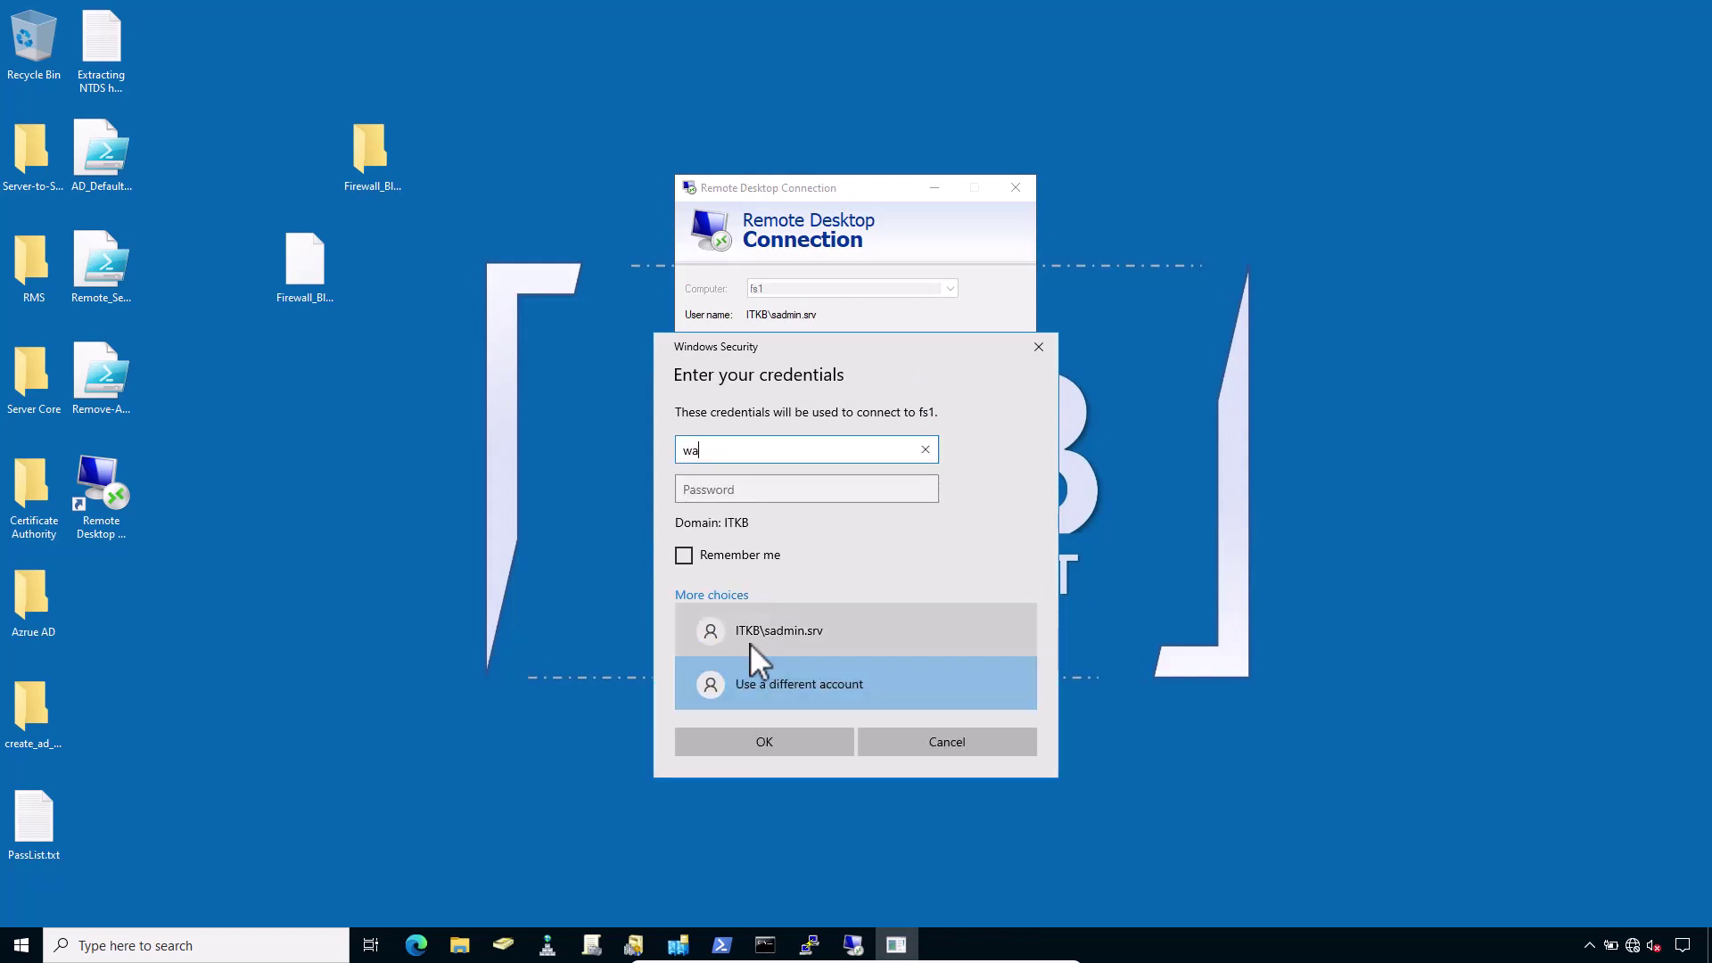
key("Tab")
type("**********")
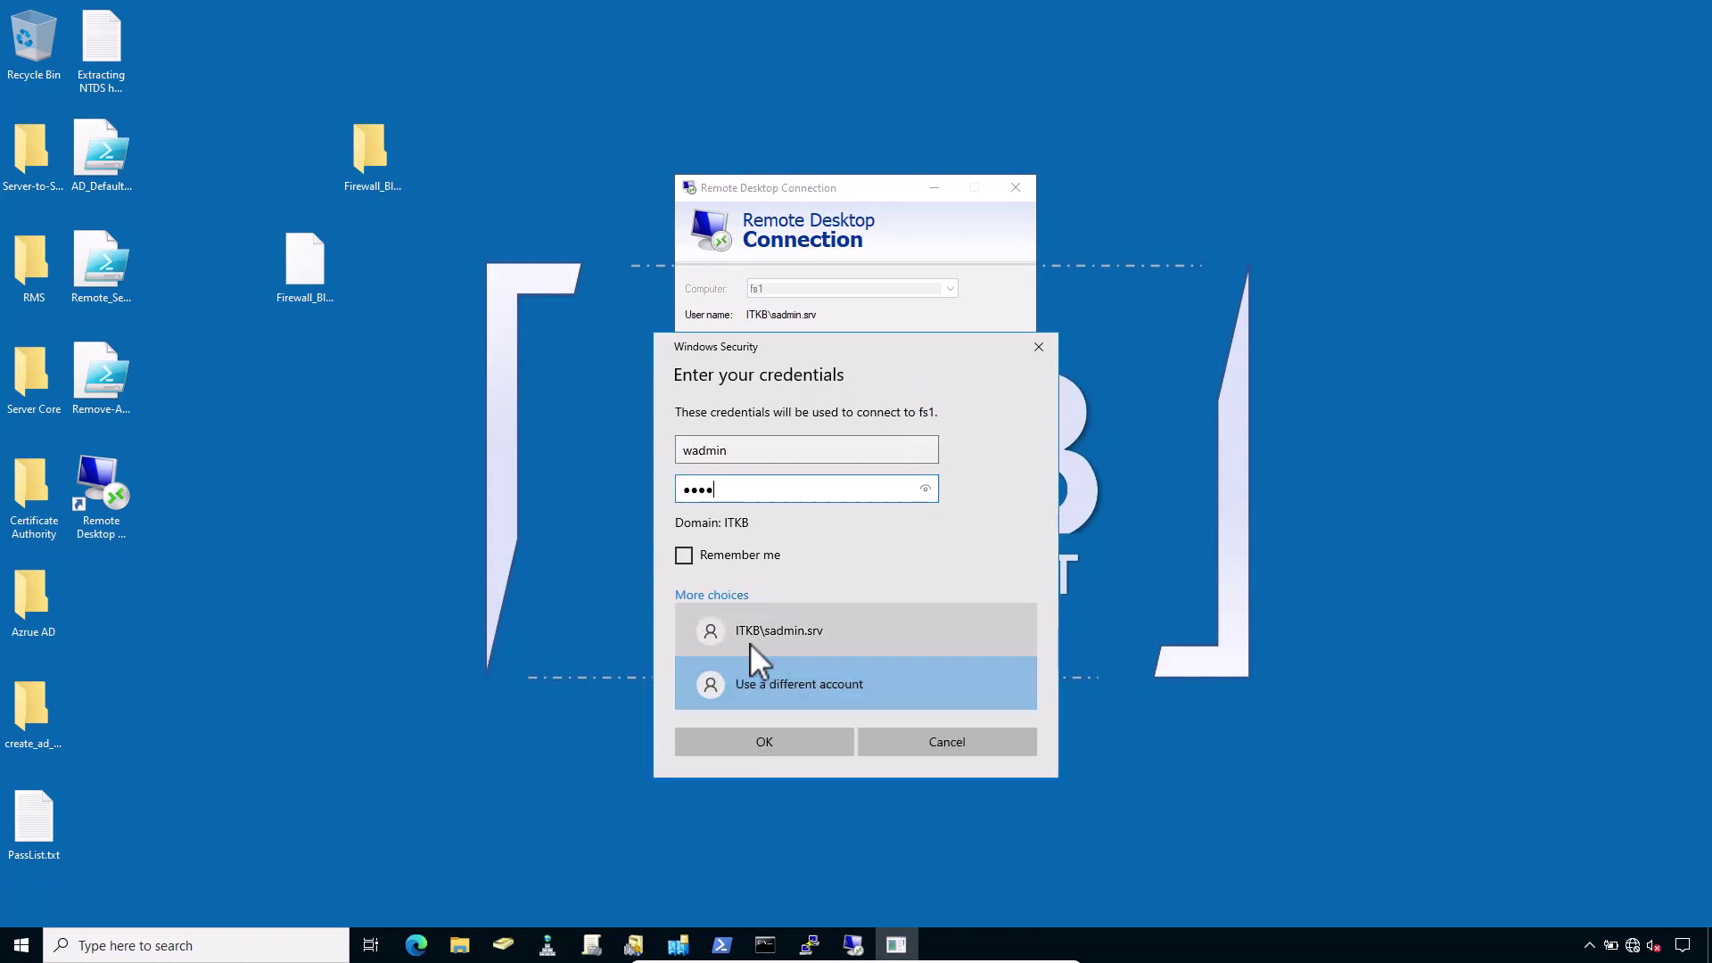
key("Return")
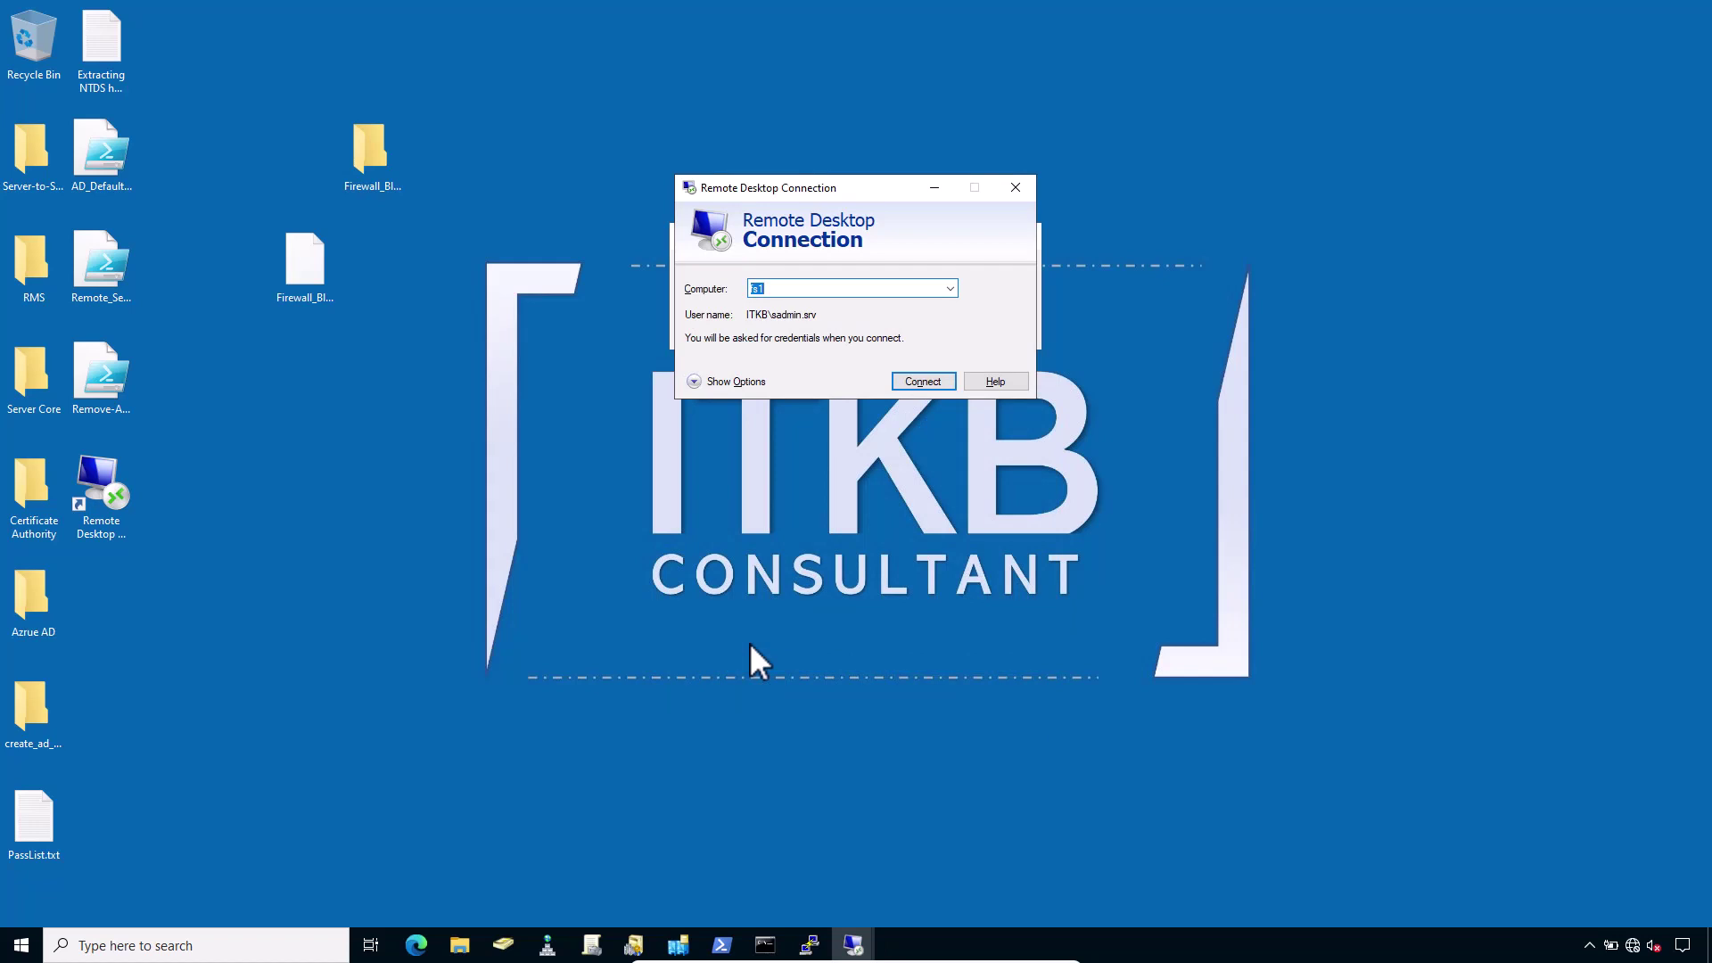
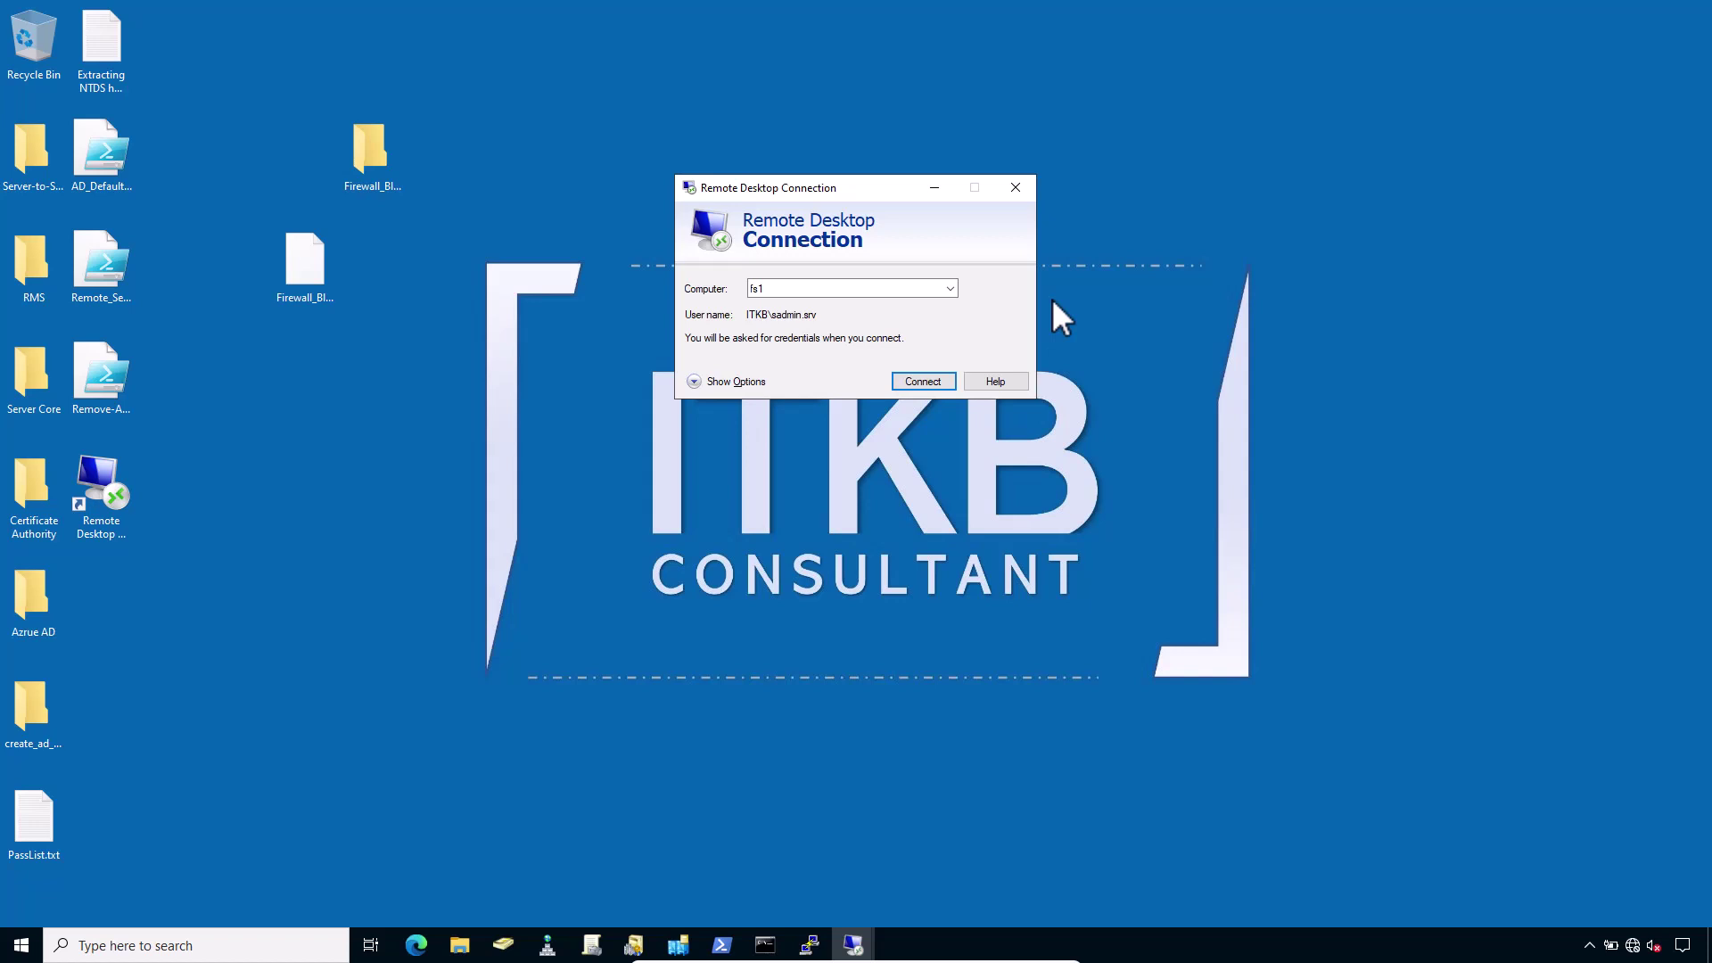
Connect to fs1 as the saved ITKB\sadmin.srv account by entering its password.
left_click(919, 383)
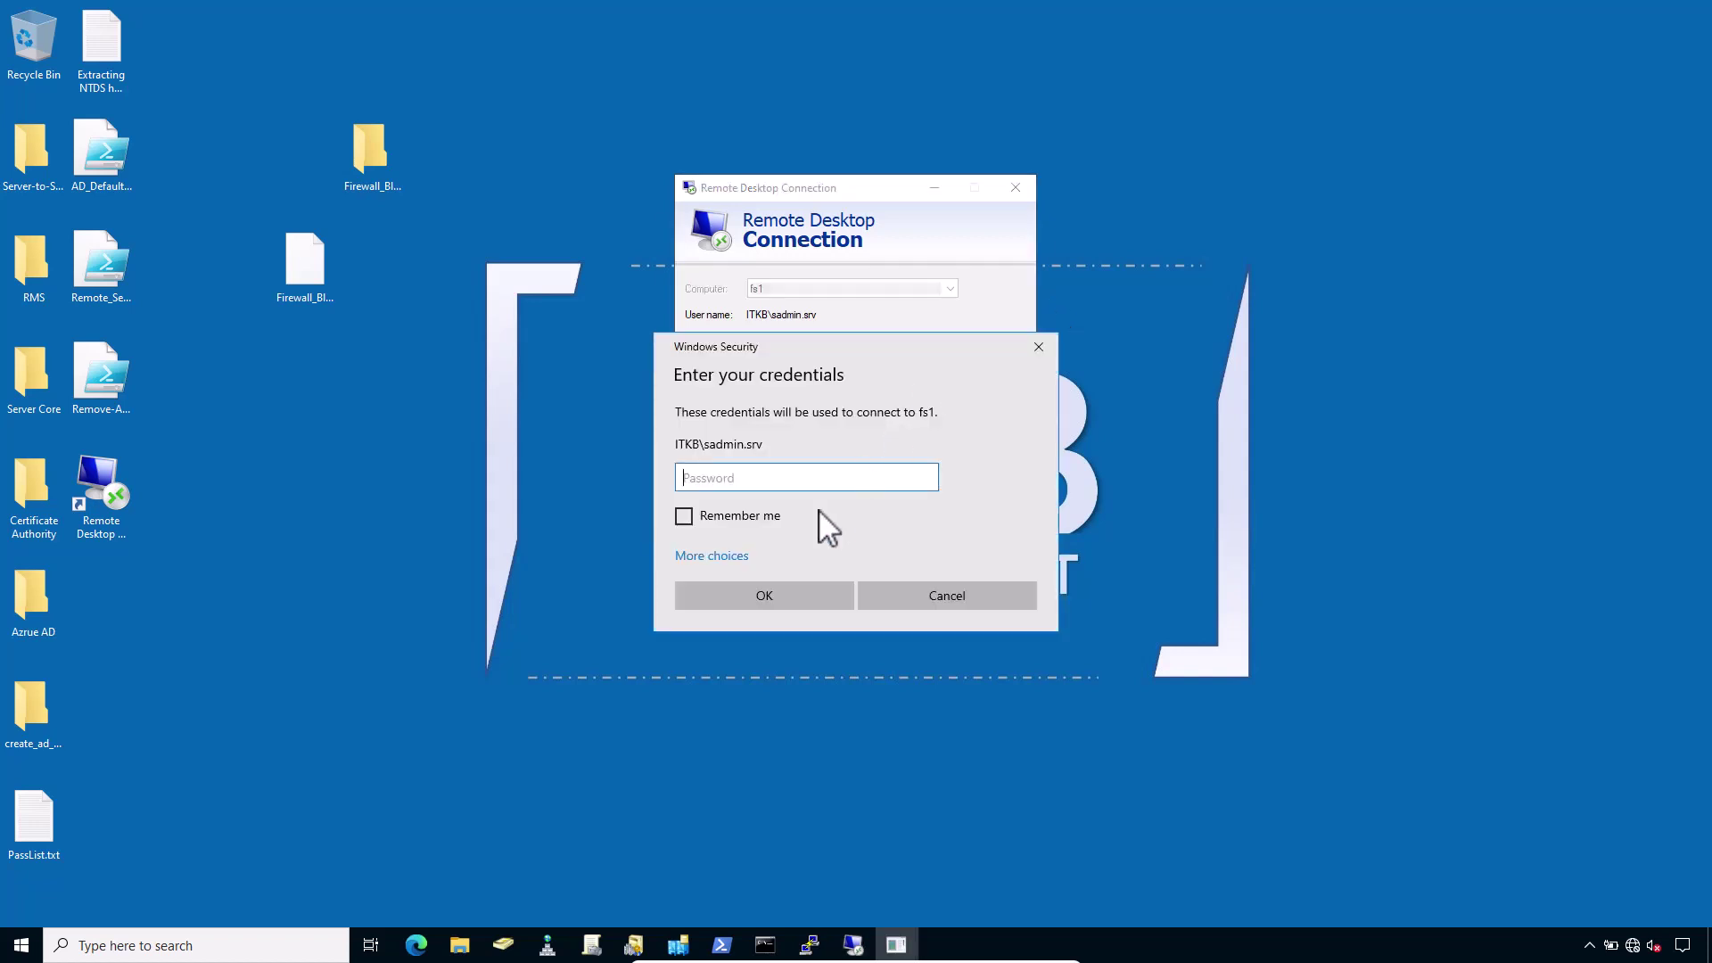
type("•••••••••")
key("Escape")
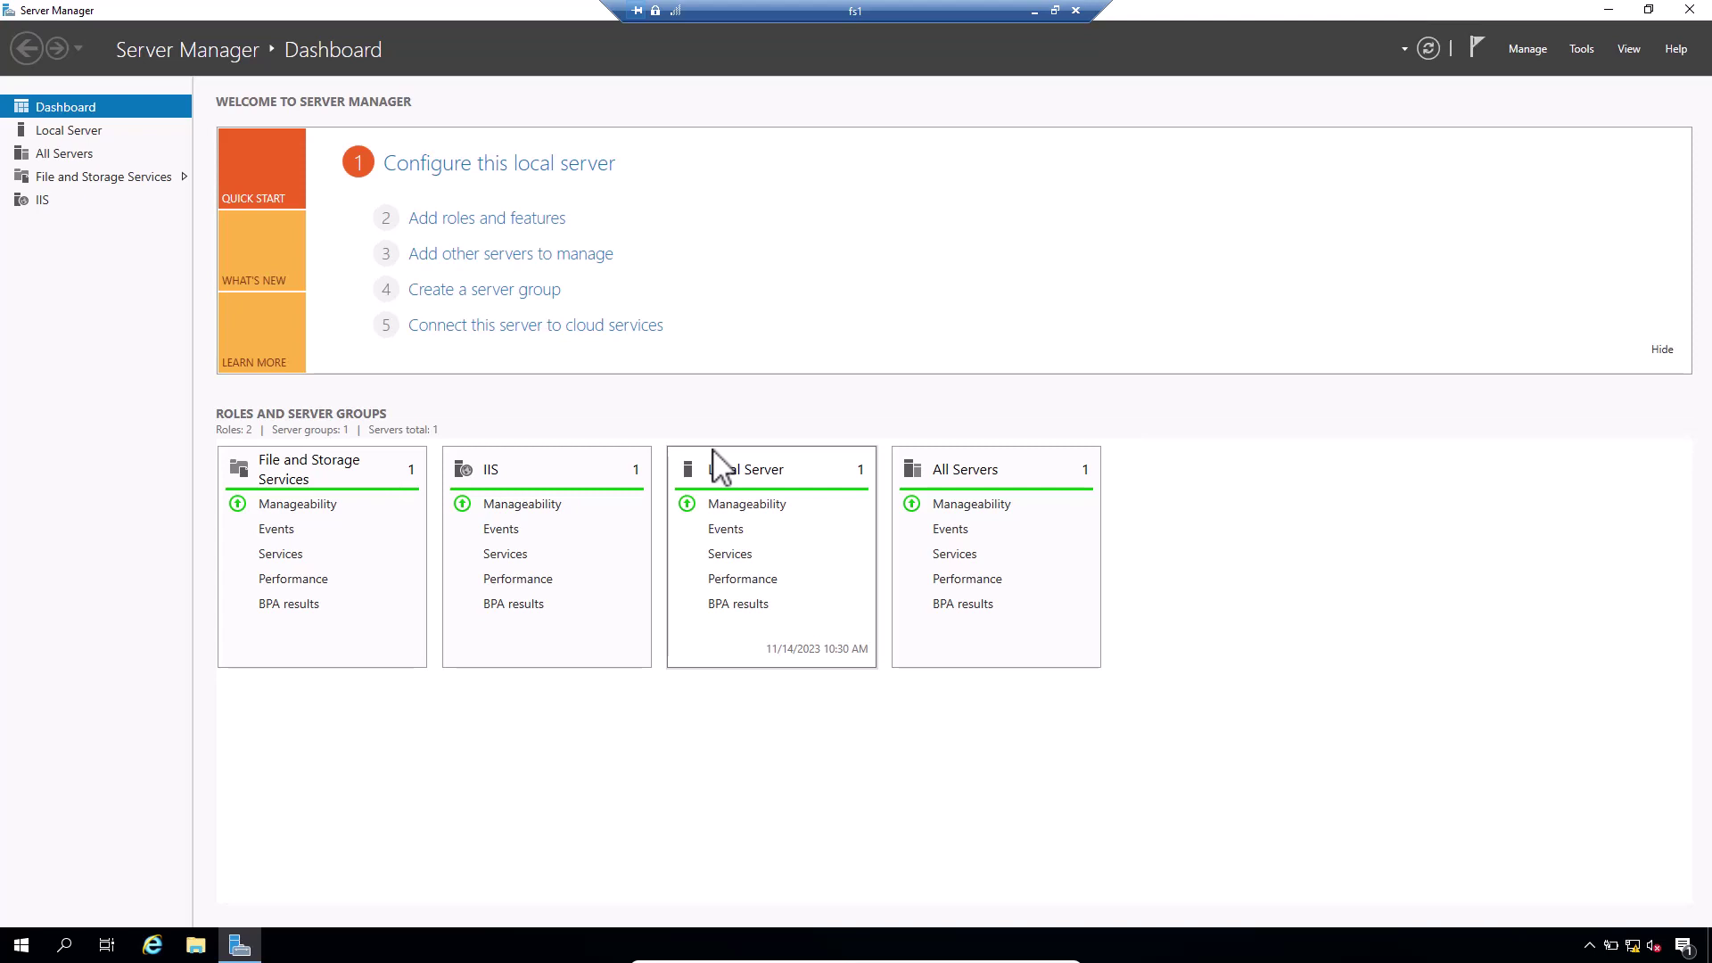
Run whoami /groups in a command prompt on fs1 and highlight the ITKB\C_Server_Admins group.
key("super+r")
type("cmd")
key("Return")
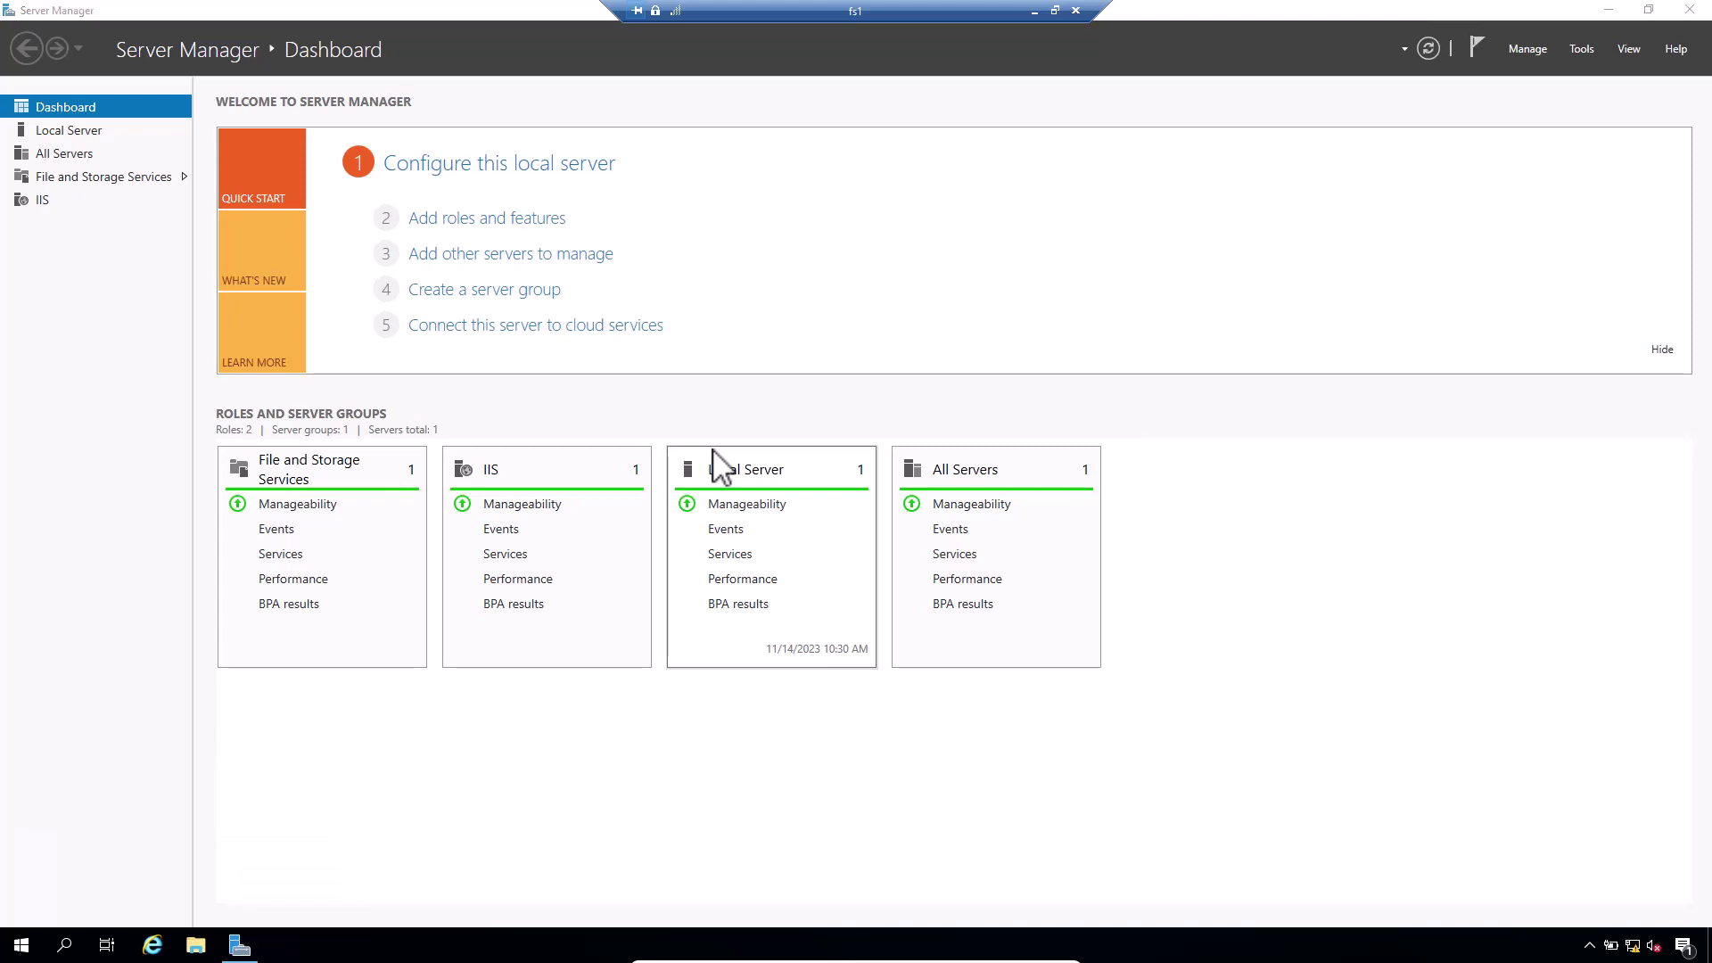
type("whoami /groups")
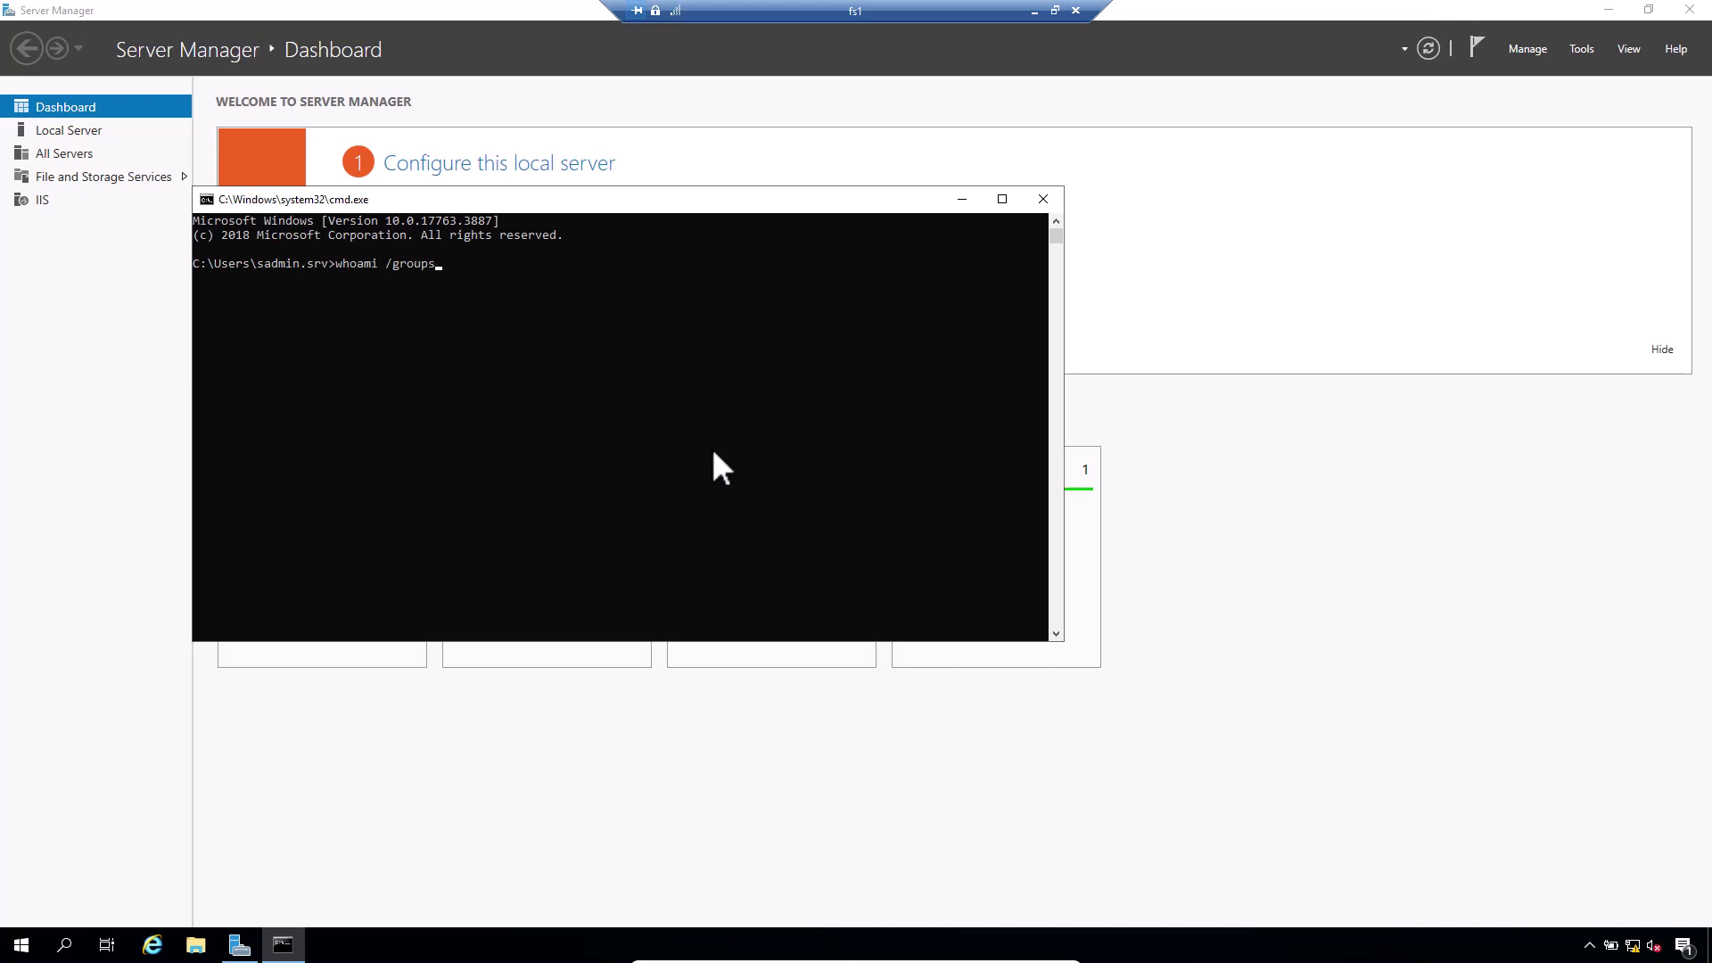
key("Return")
left_click(331, 534)
left_click_drag(195, 533, 292, 533)
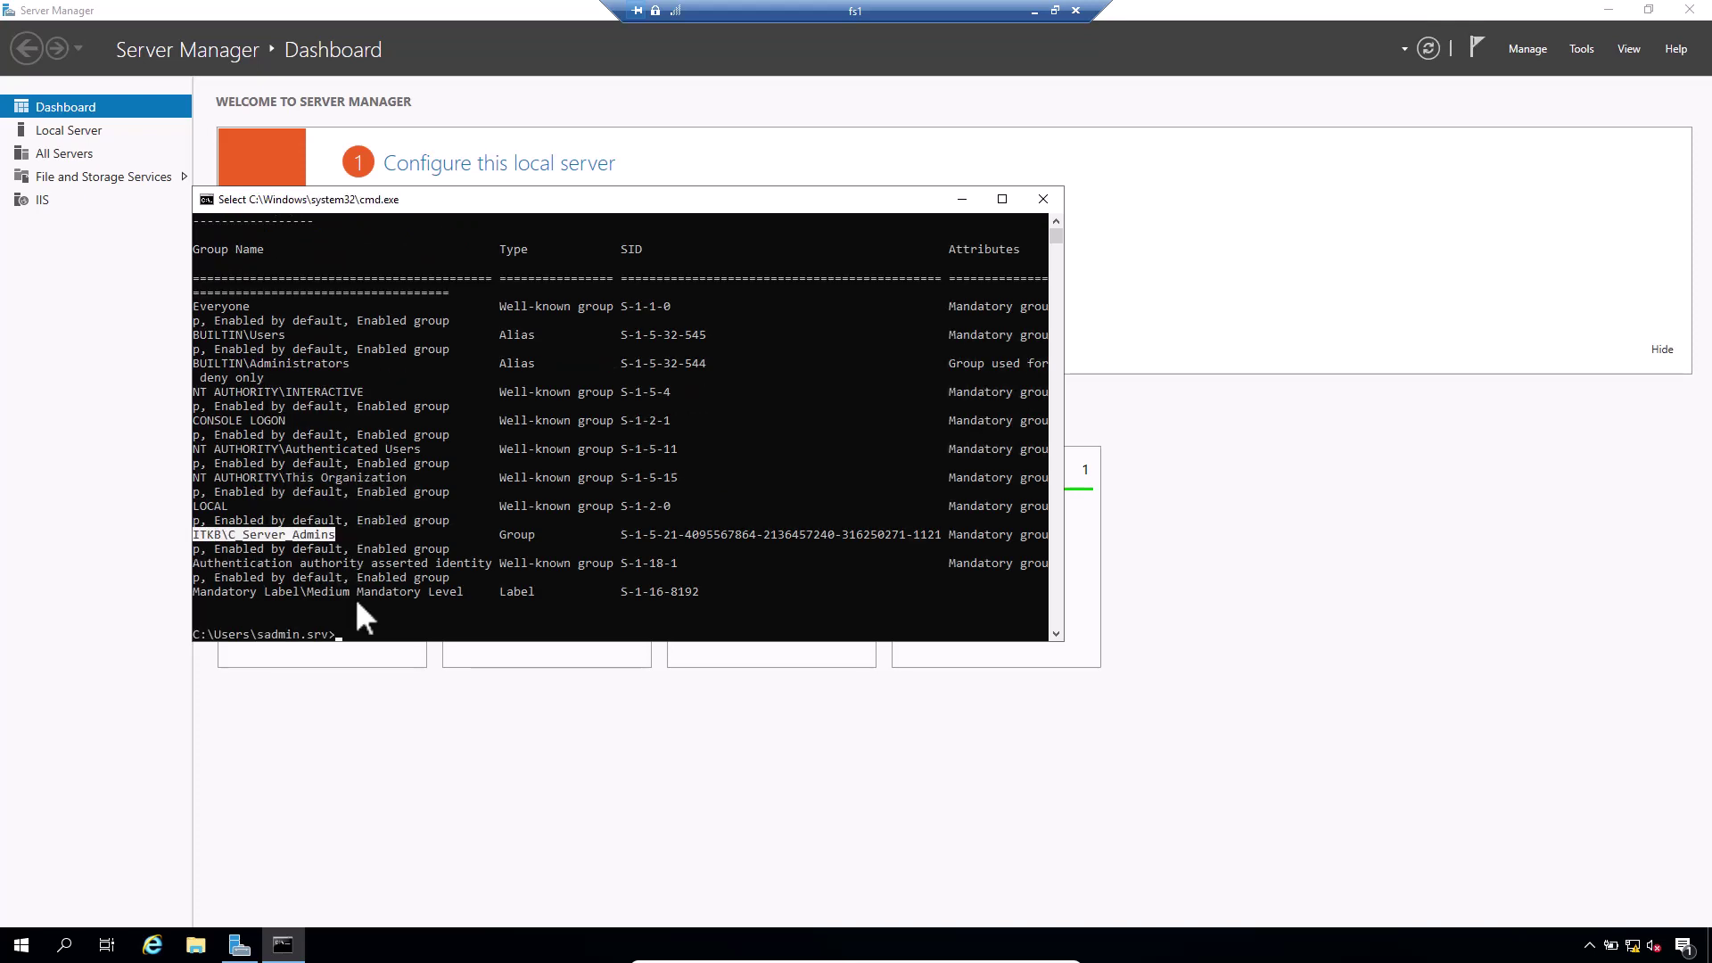
Sign out of the Windows session on fs1.
left_click(20, 942)
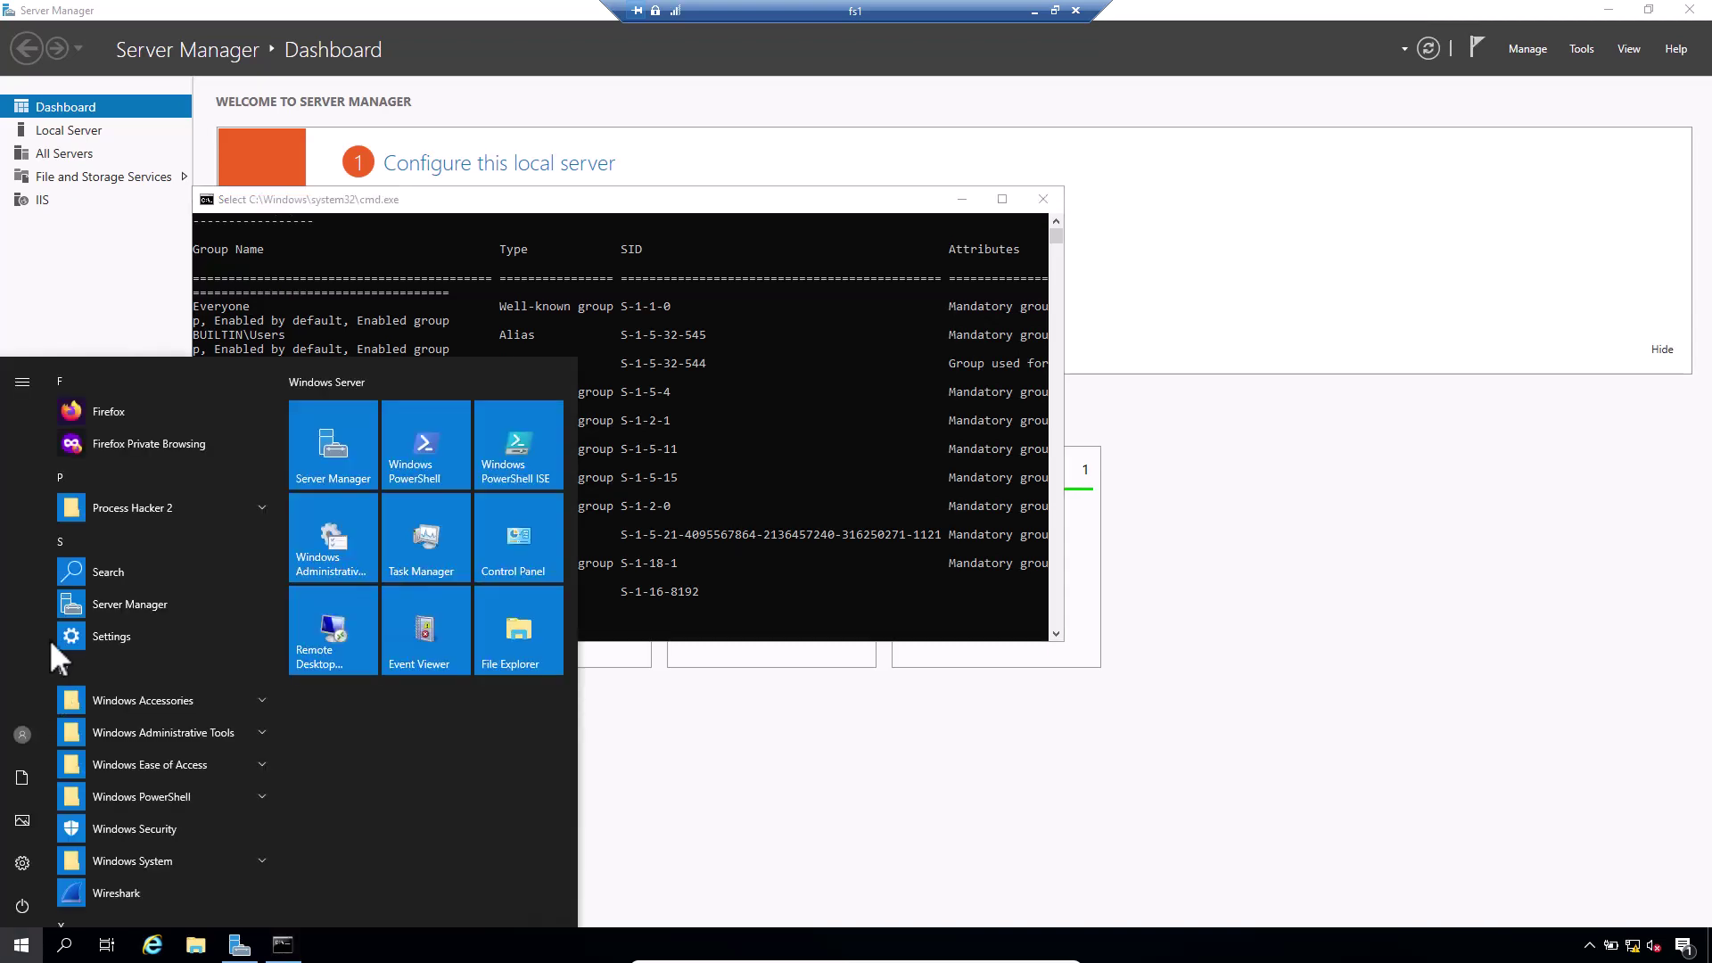
left_click(29, 736)
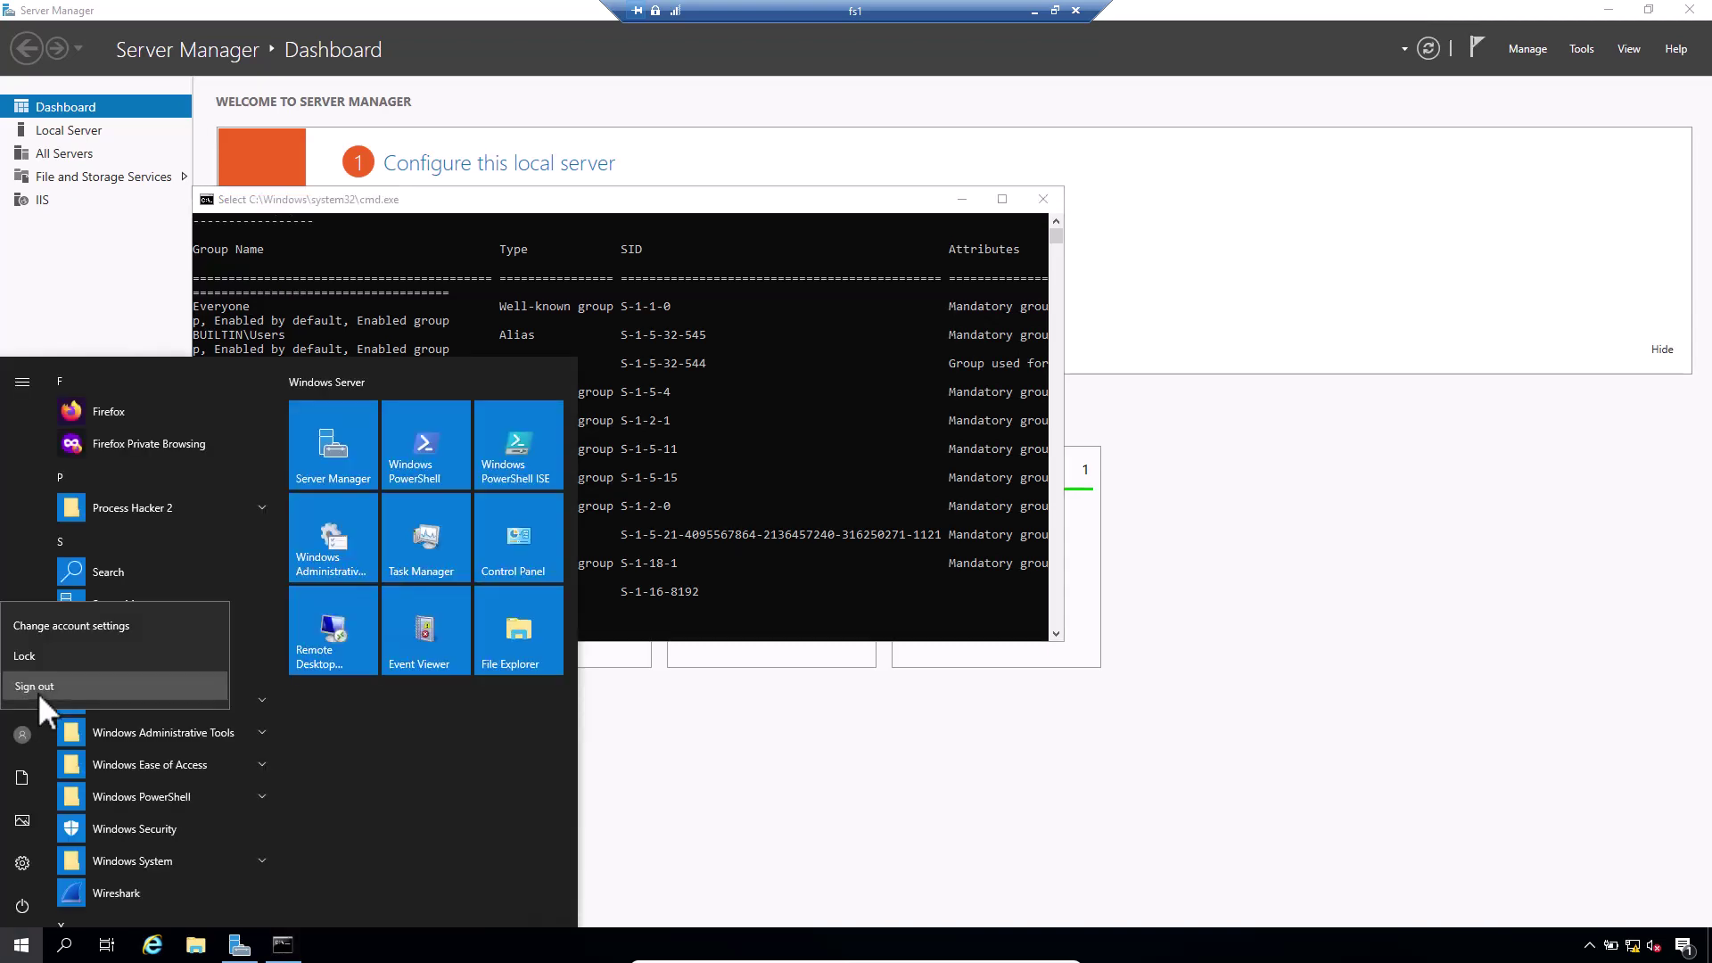
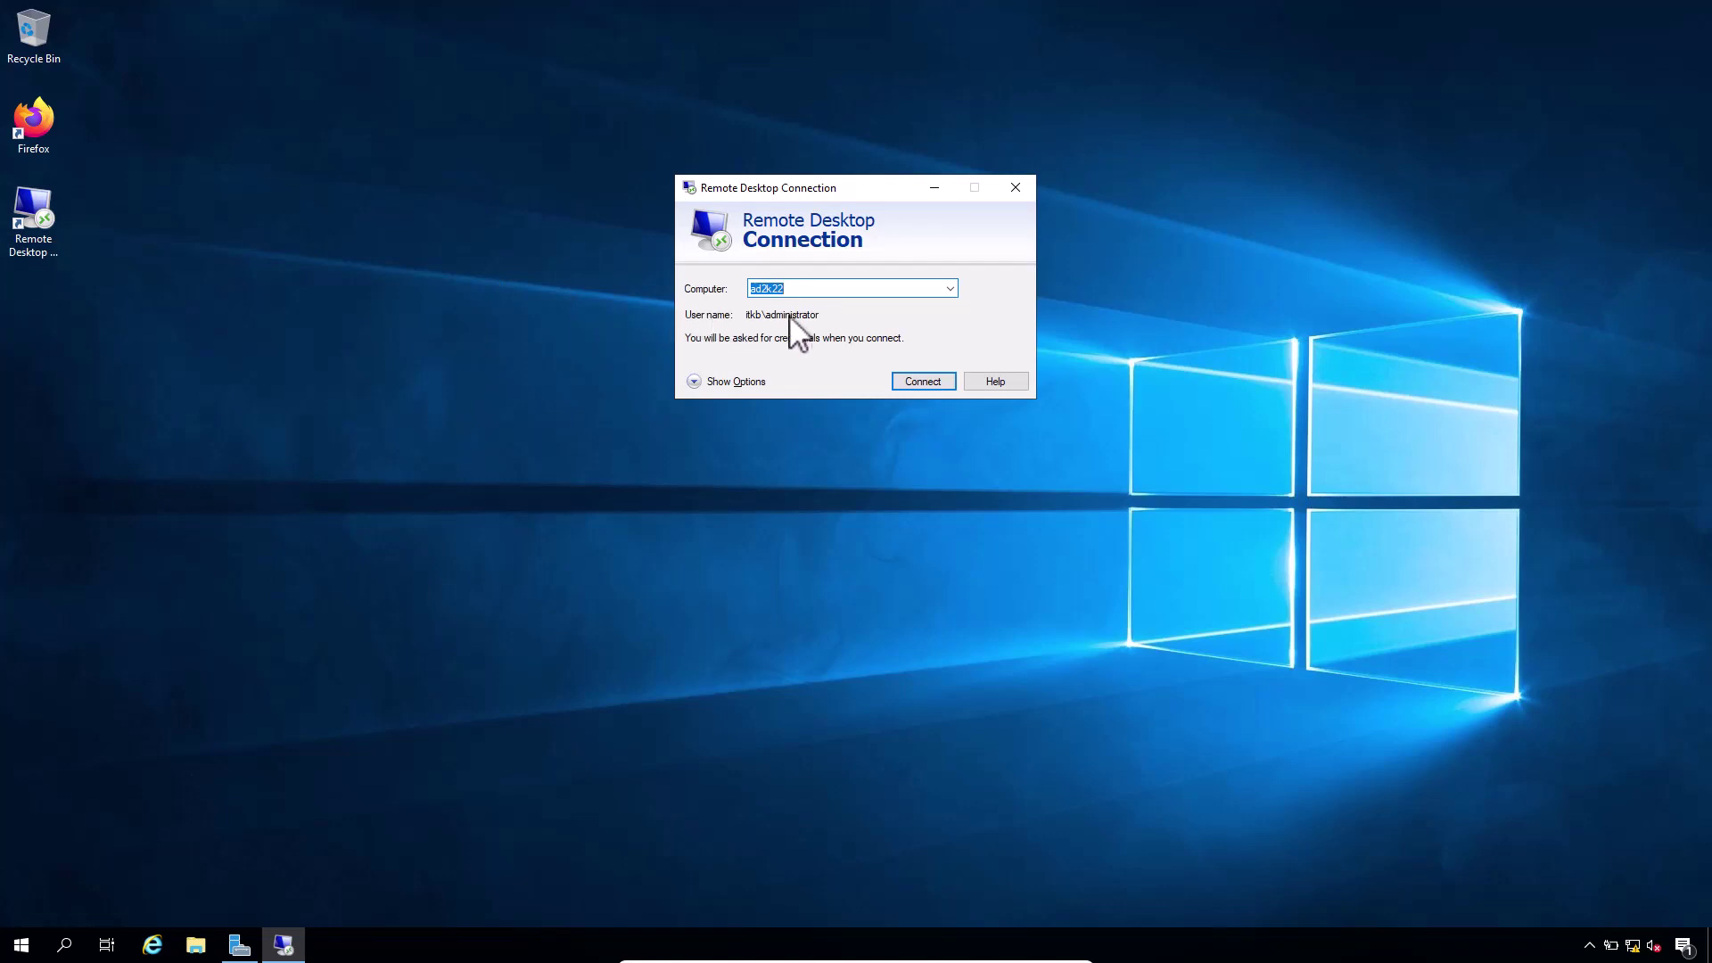
Try to connect to ad2k22 with a different account, entering sadmin.srv as the user name and its account password.
left_click(807, 286)
left_click(924, 380)
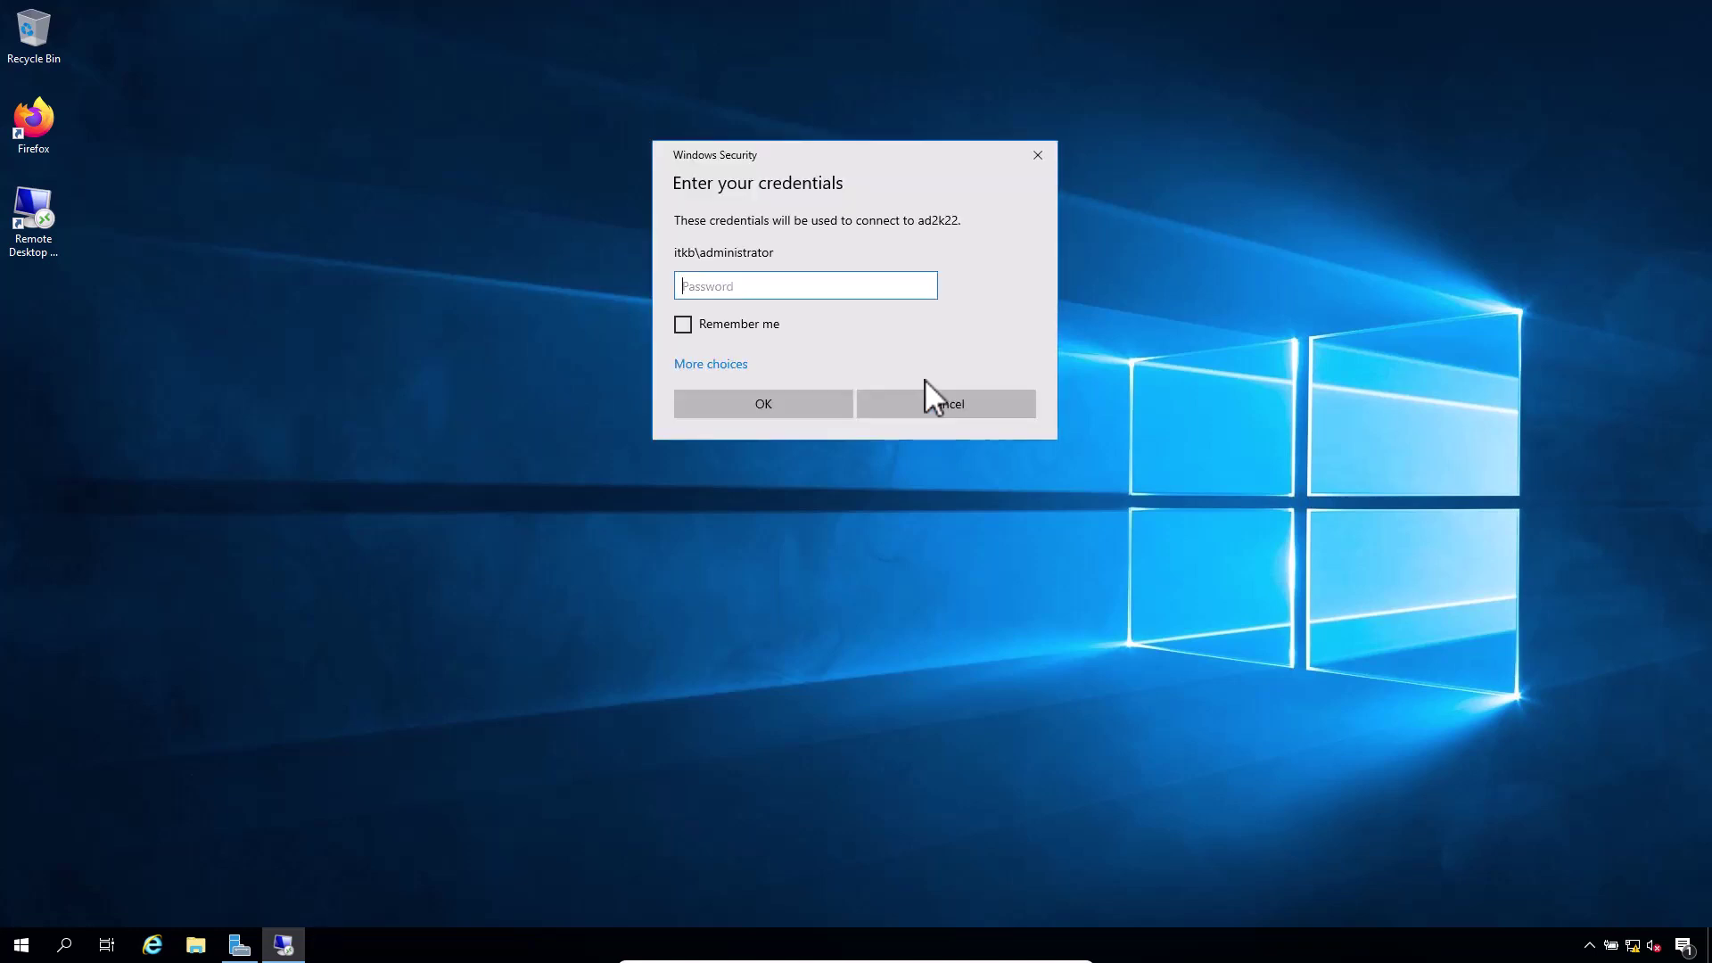
left_click(723, 364)
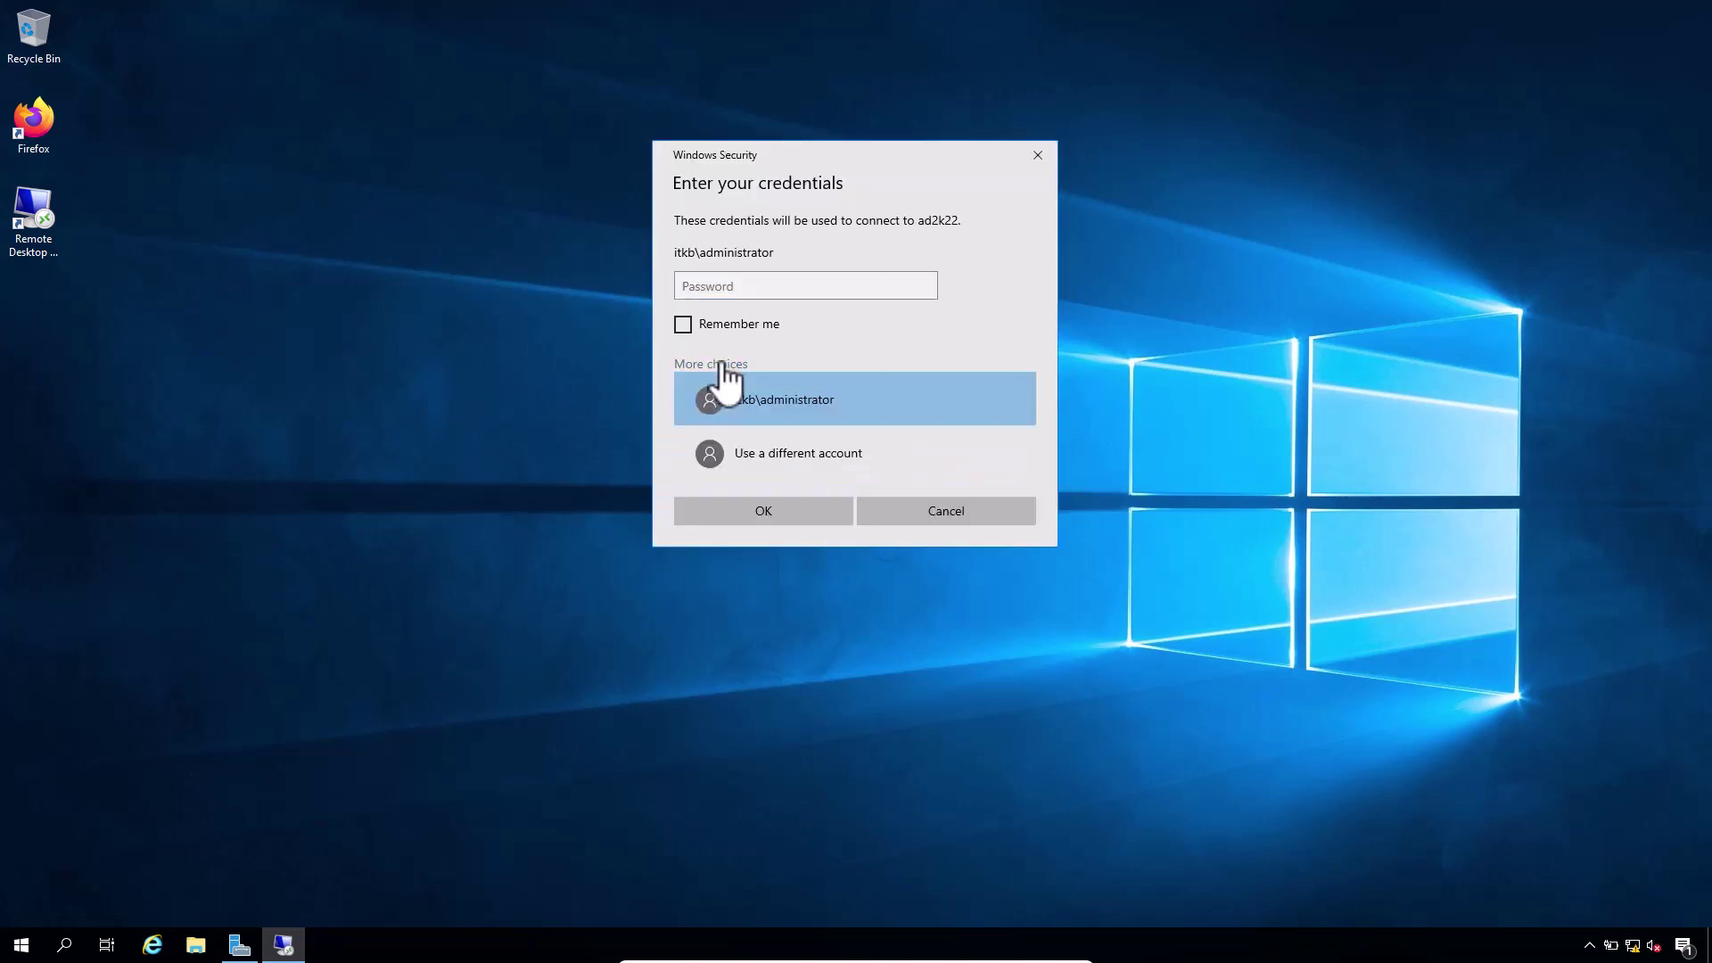
left_click(768, 448)
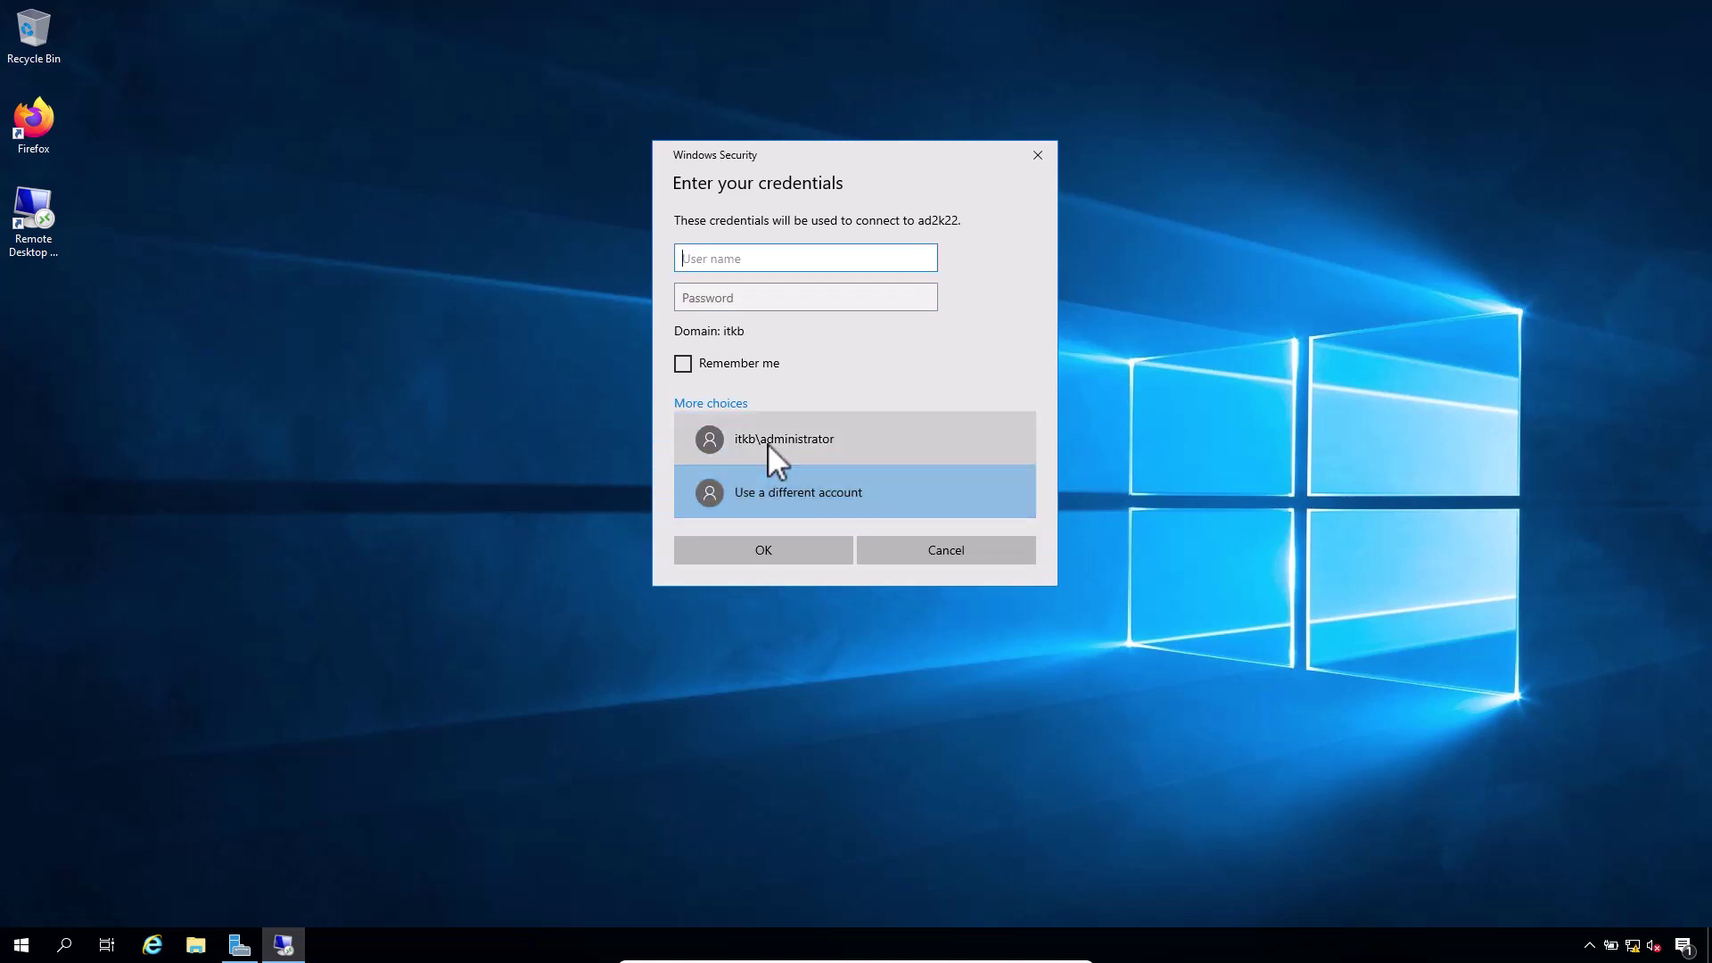
type("sadmin.srv")
key("Tab")
type("********")
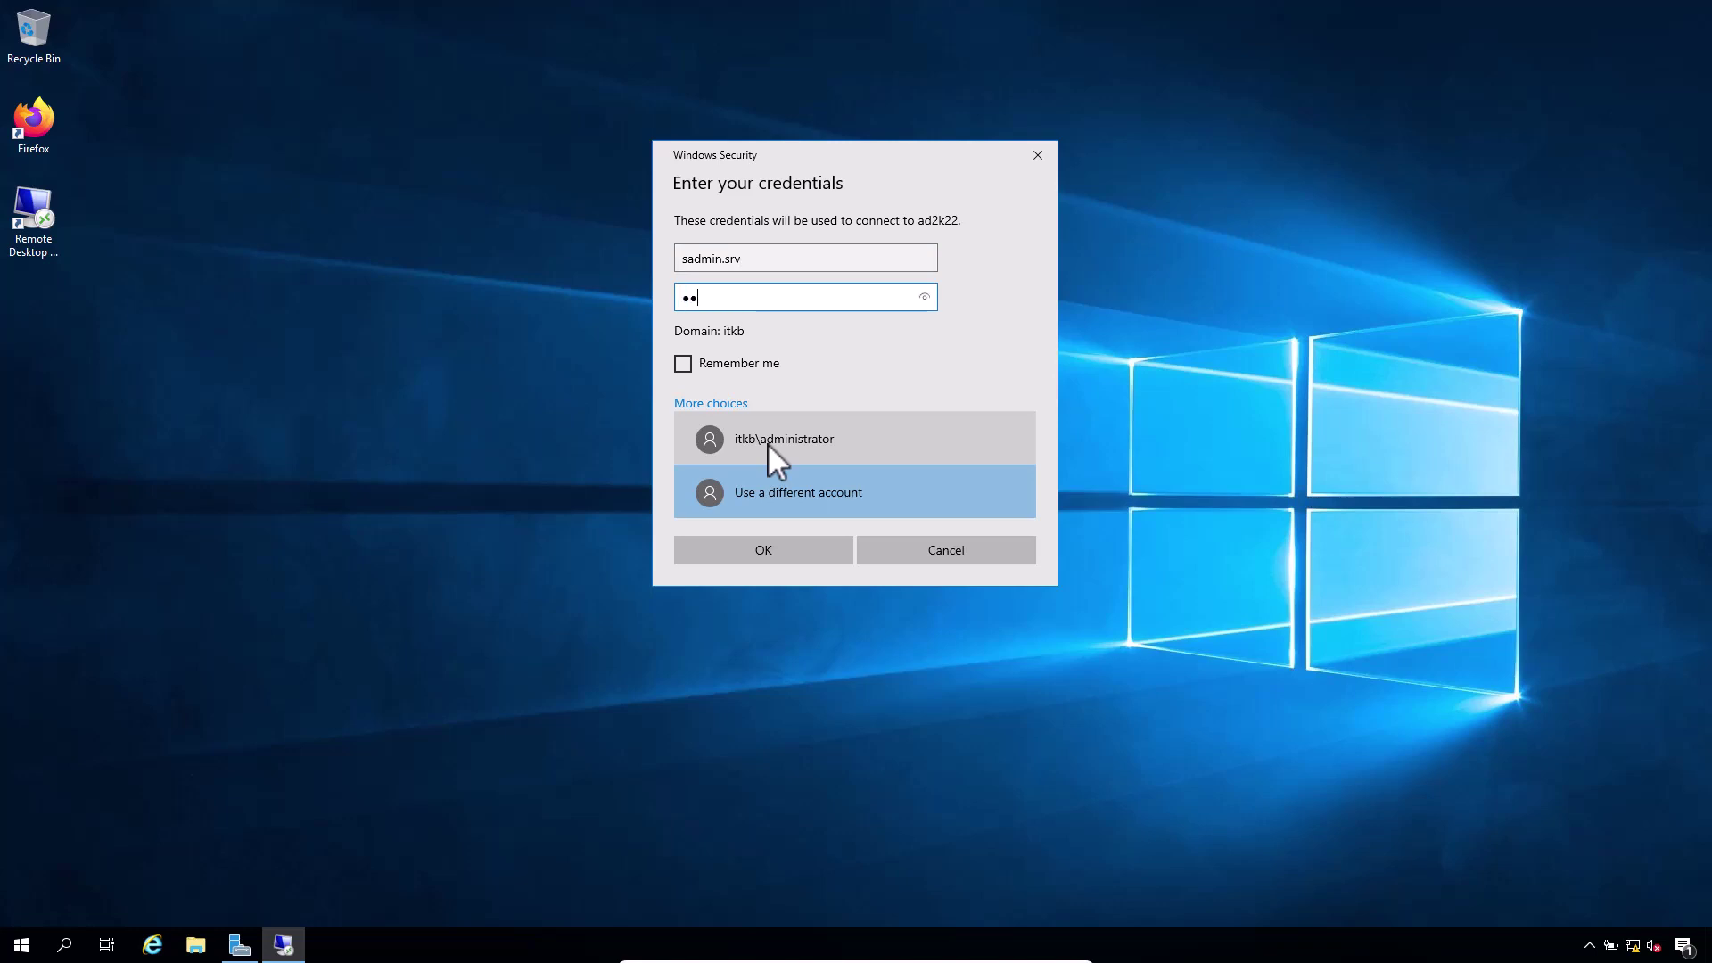
key("Return")
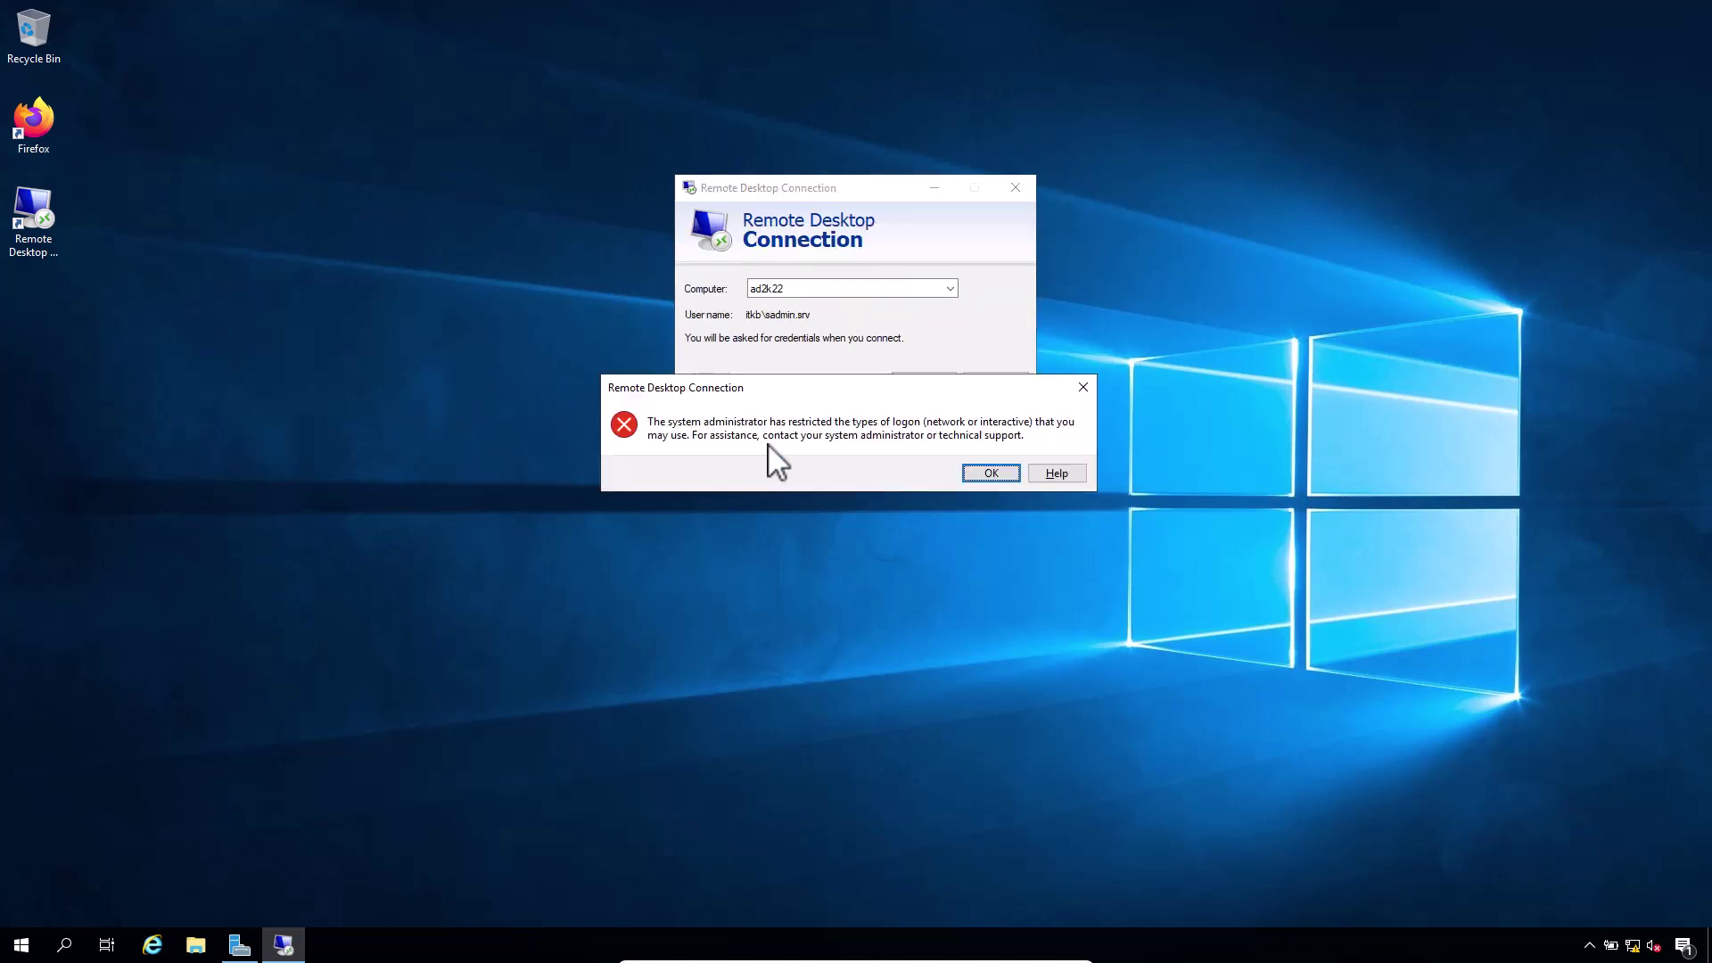
key("Return")
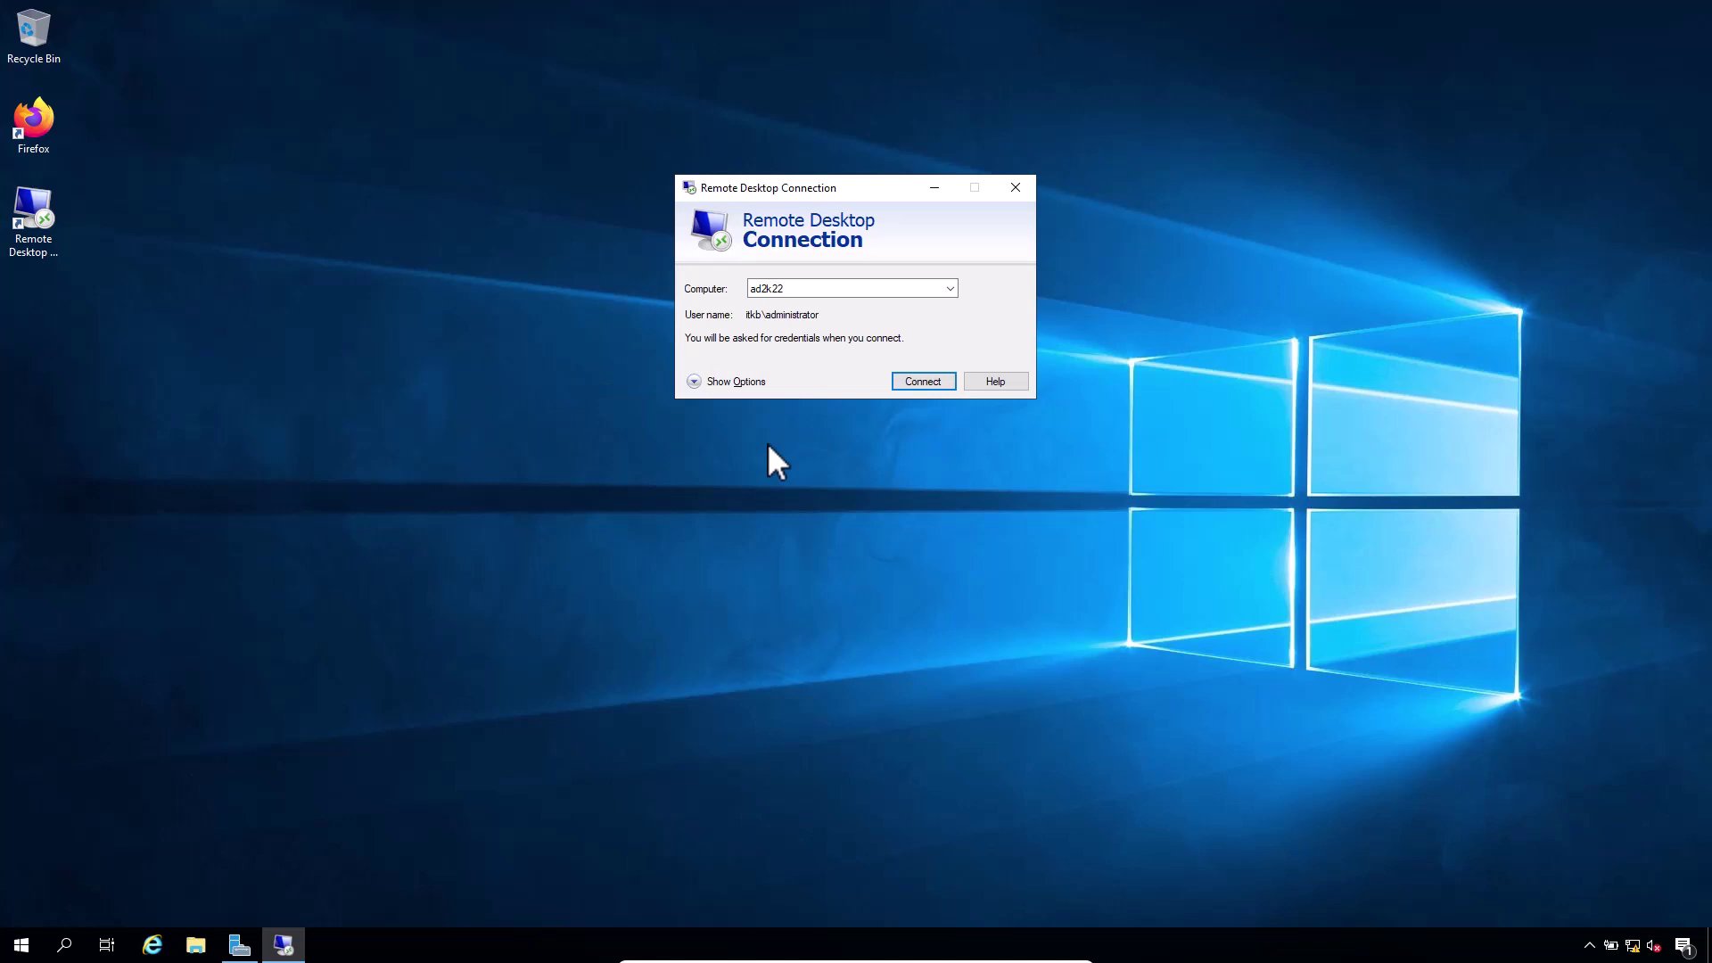
Try to connect to ad2k22 with a different account, entering wadmin as the user name and its account password.
key("Return")
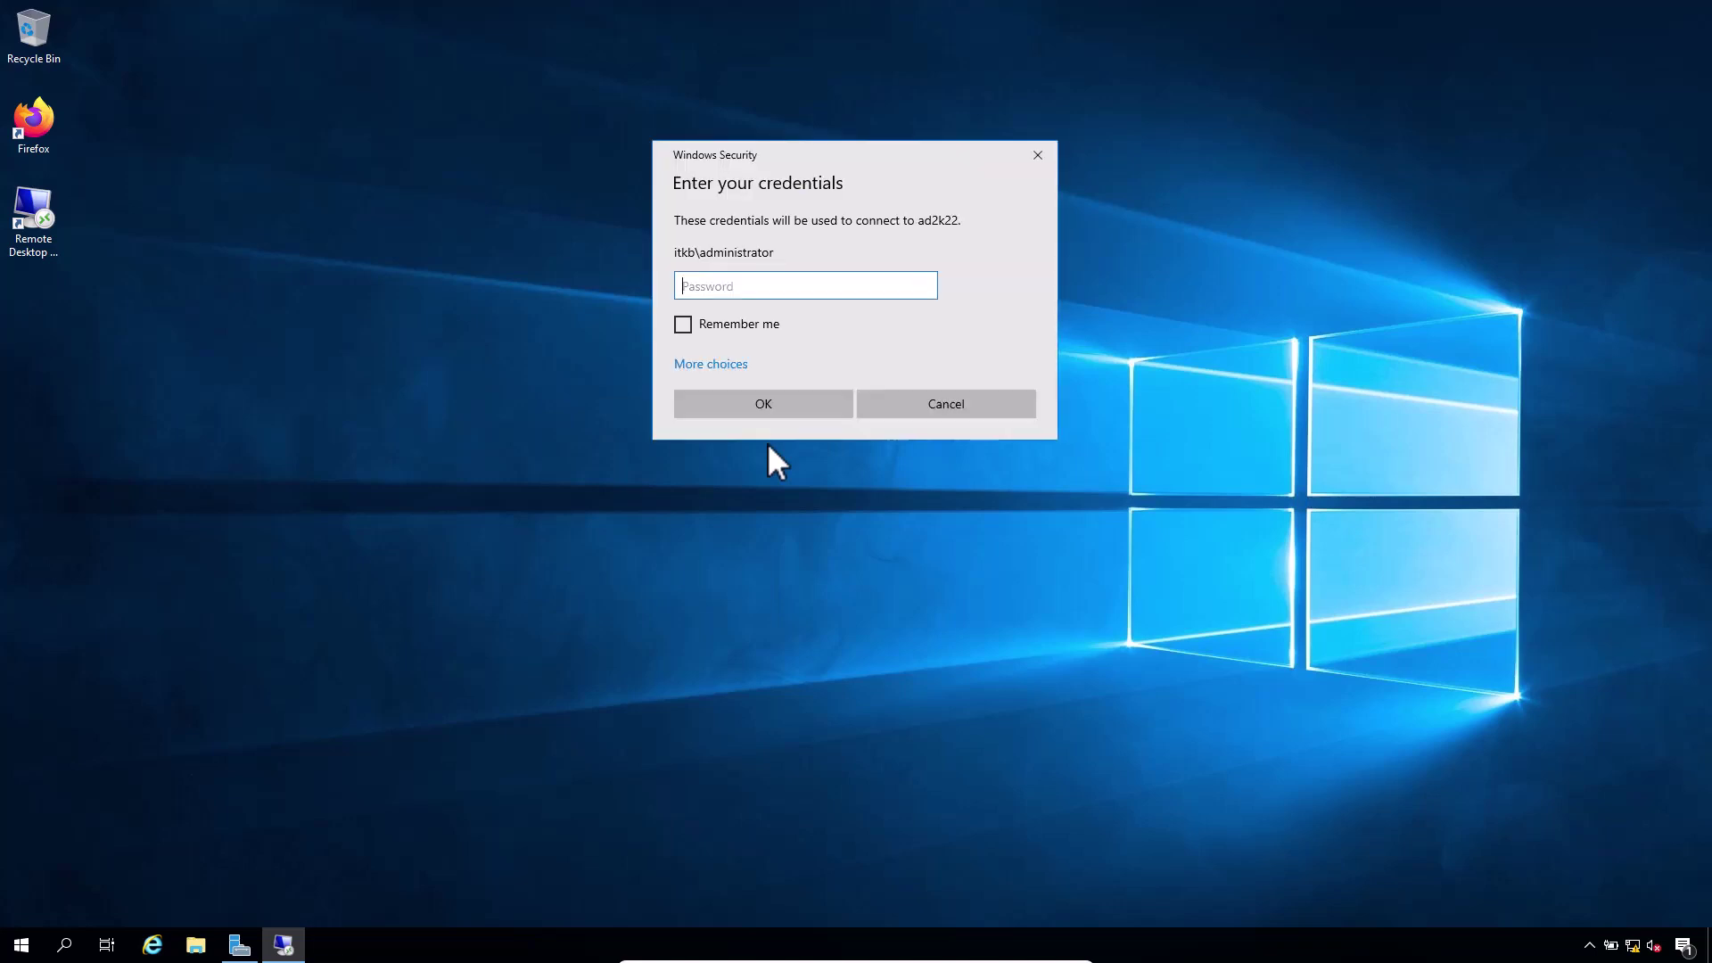
left_click(731, 364)
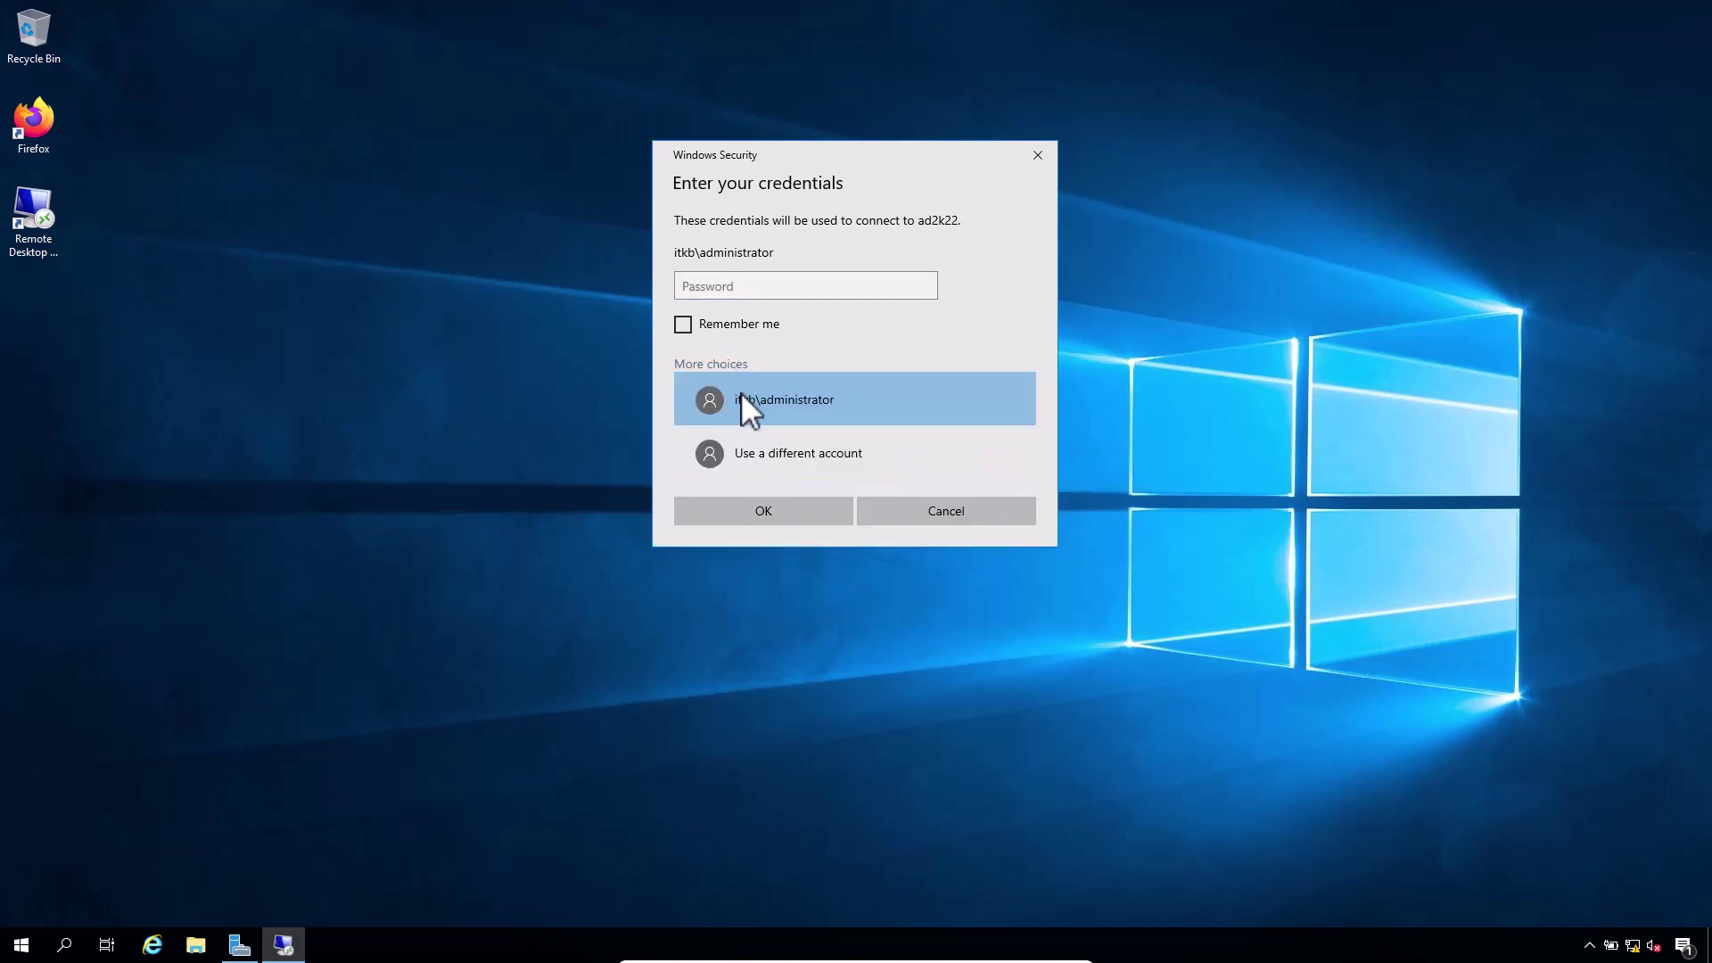
left_click(762, 446)
type("wadmin")
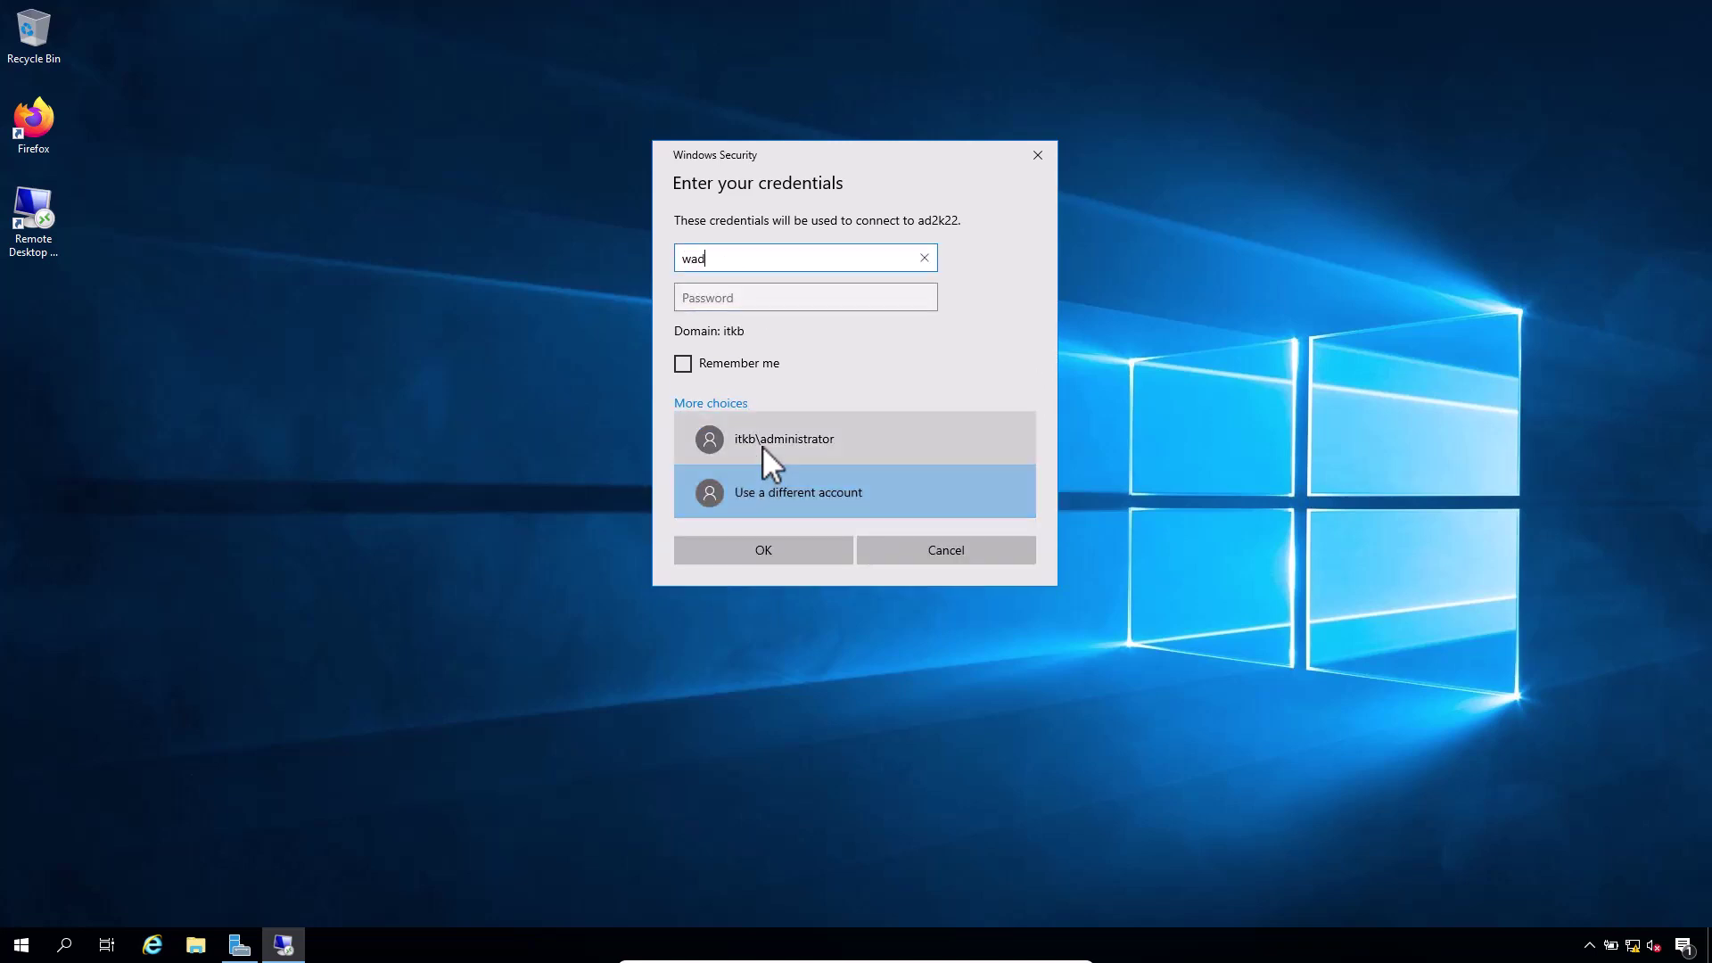
key("Tab")
type("**********")
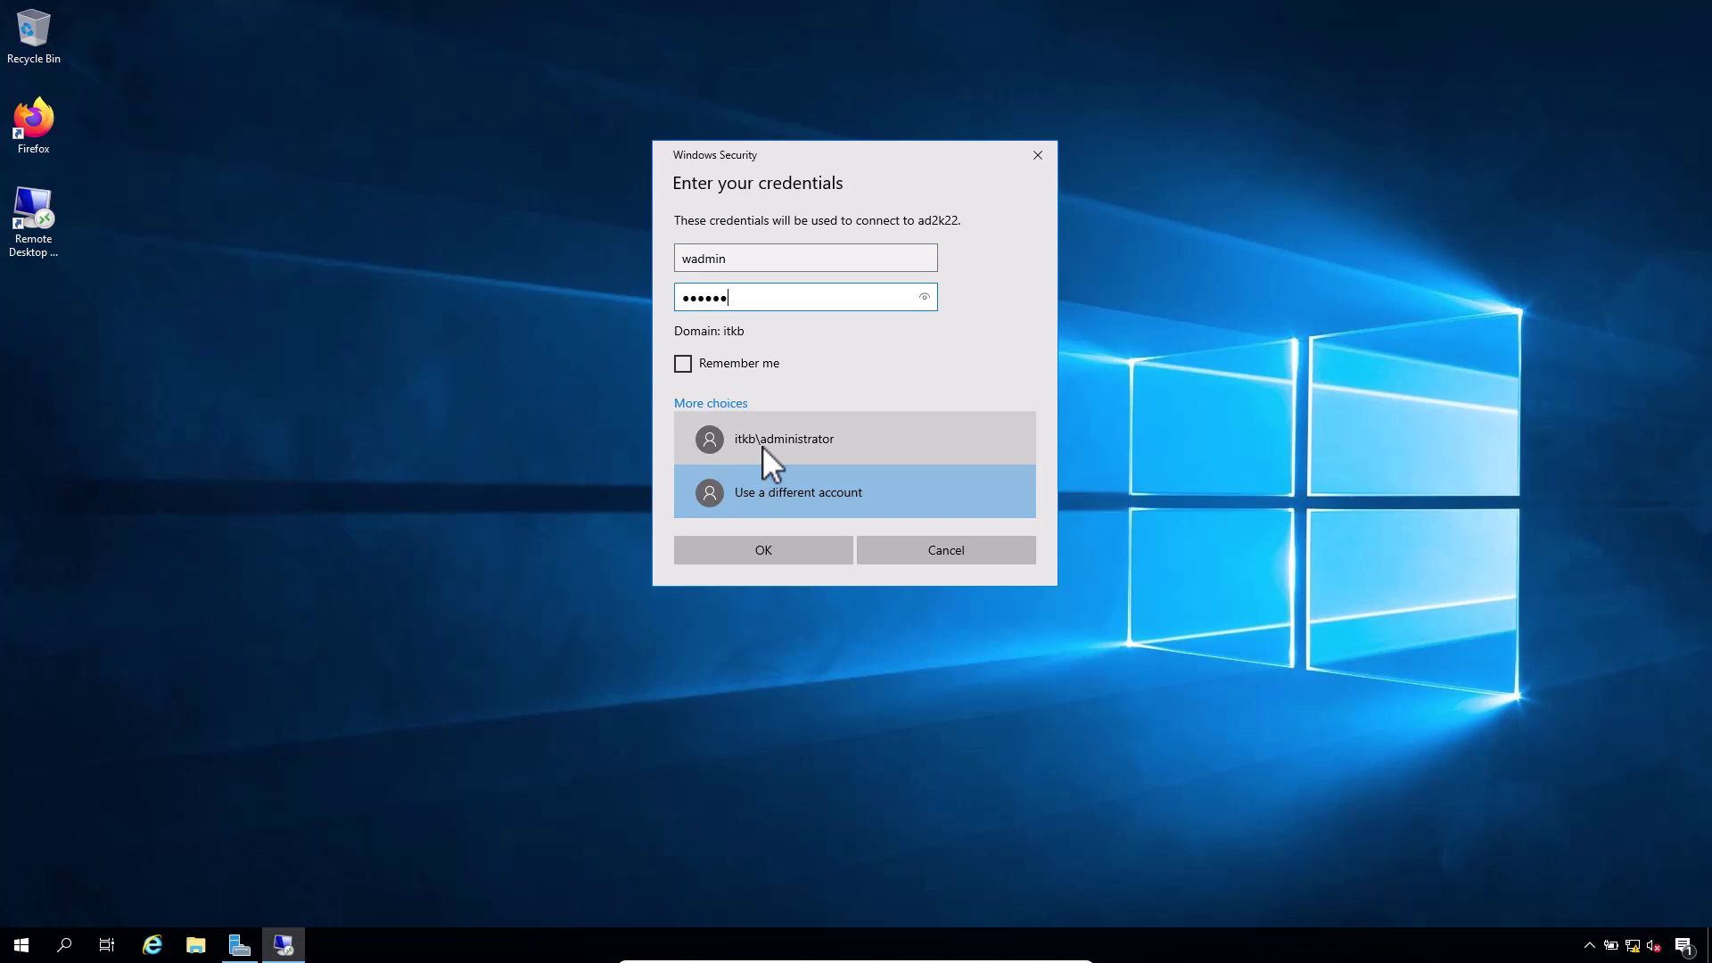
key("Return")
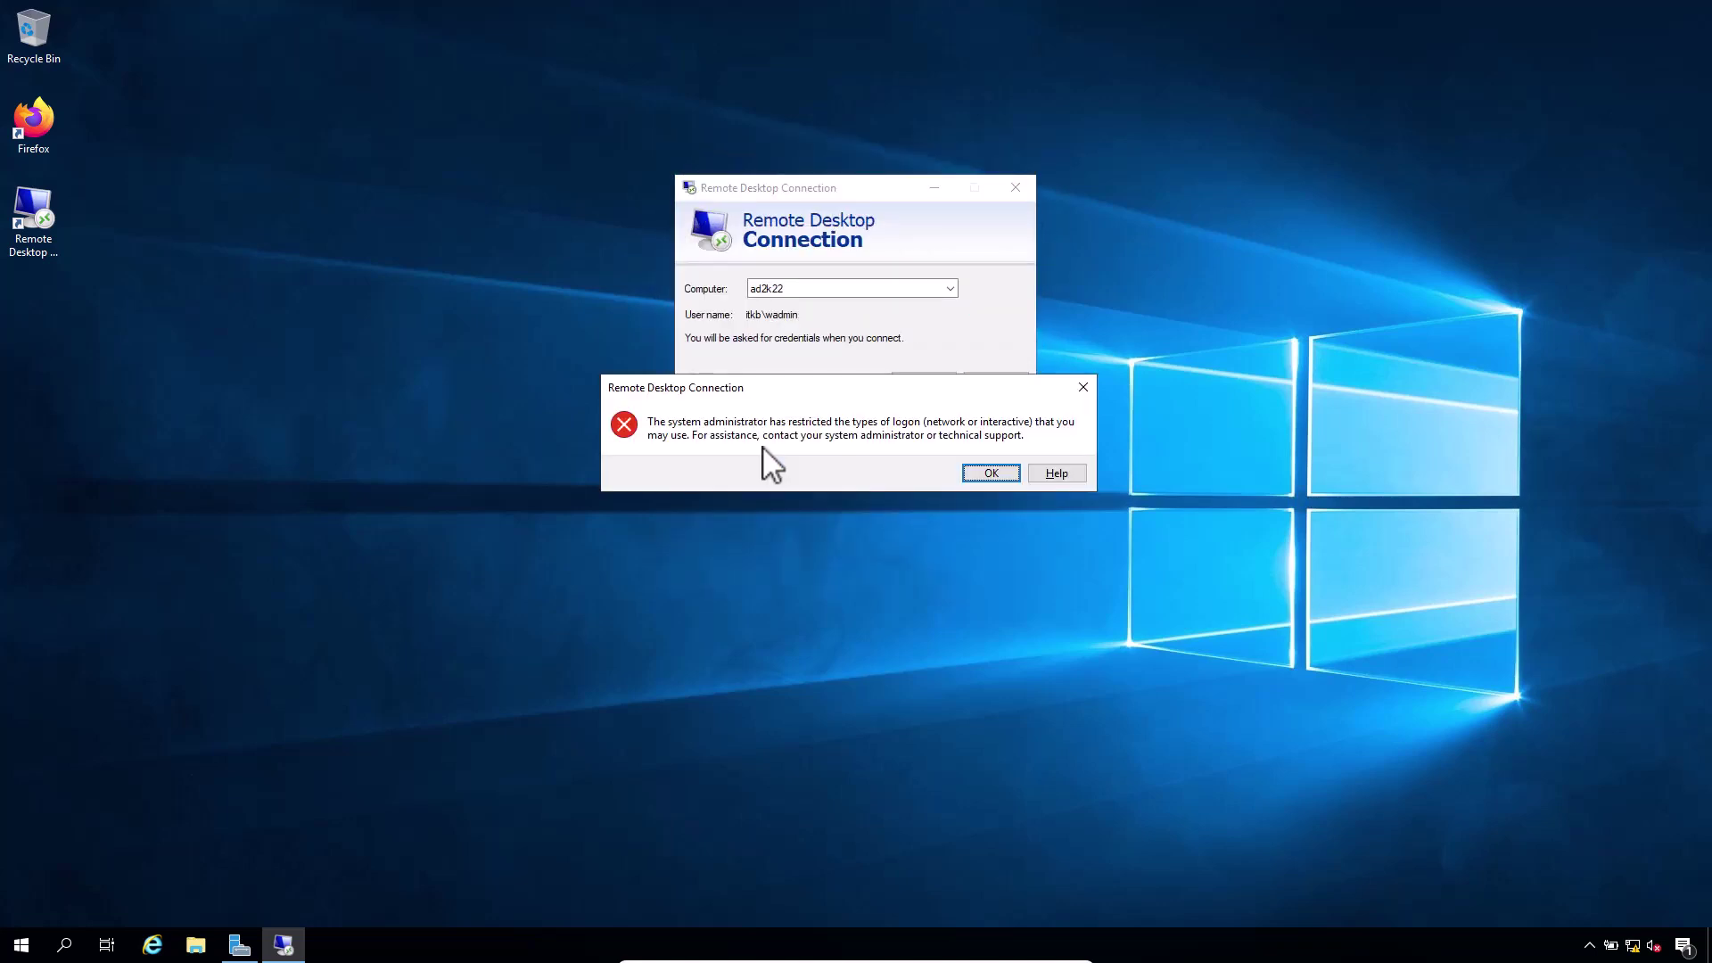
left_click(991, 472)
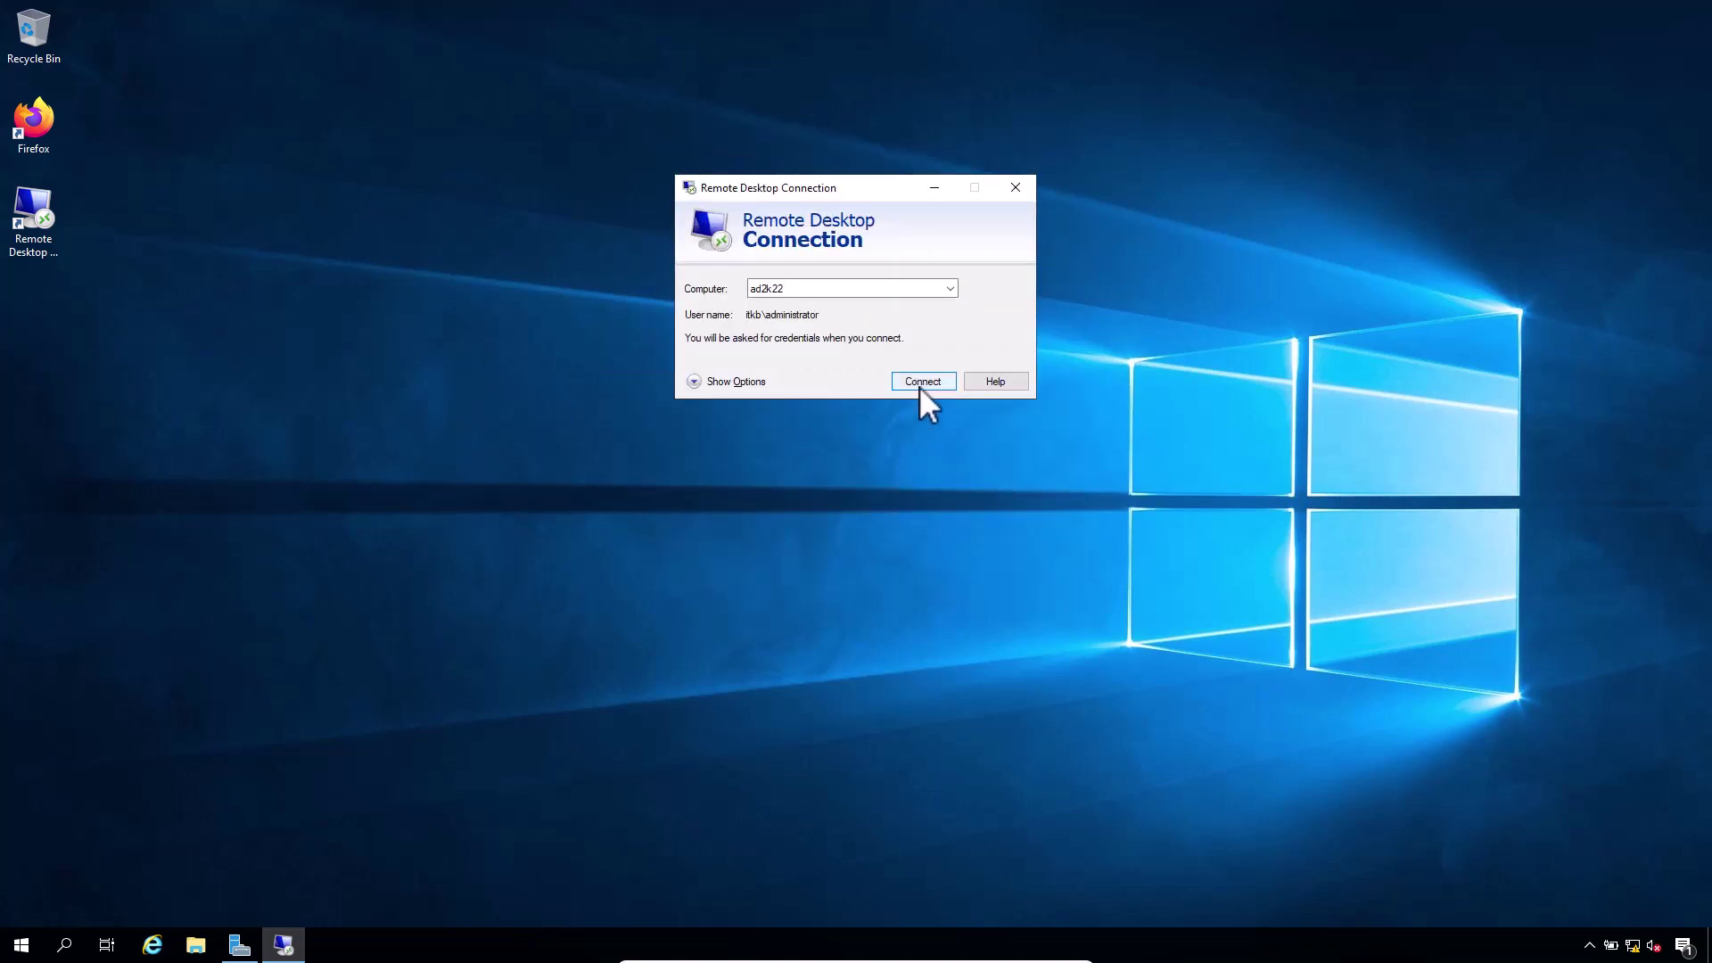
Connect to ad2k22 as the saved itkb\administrator account by entering its password.
left_click(919, 388)
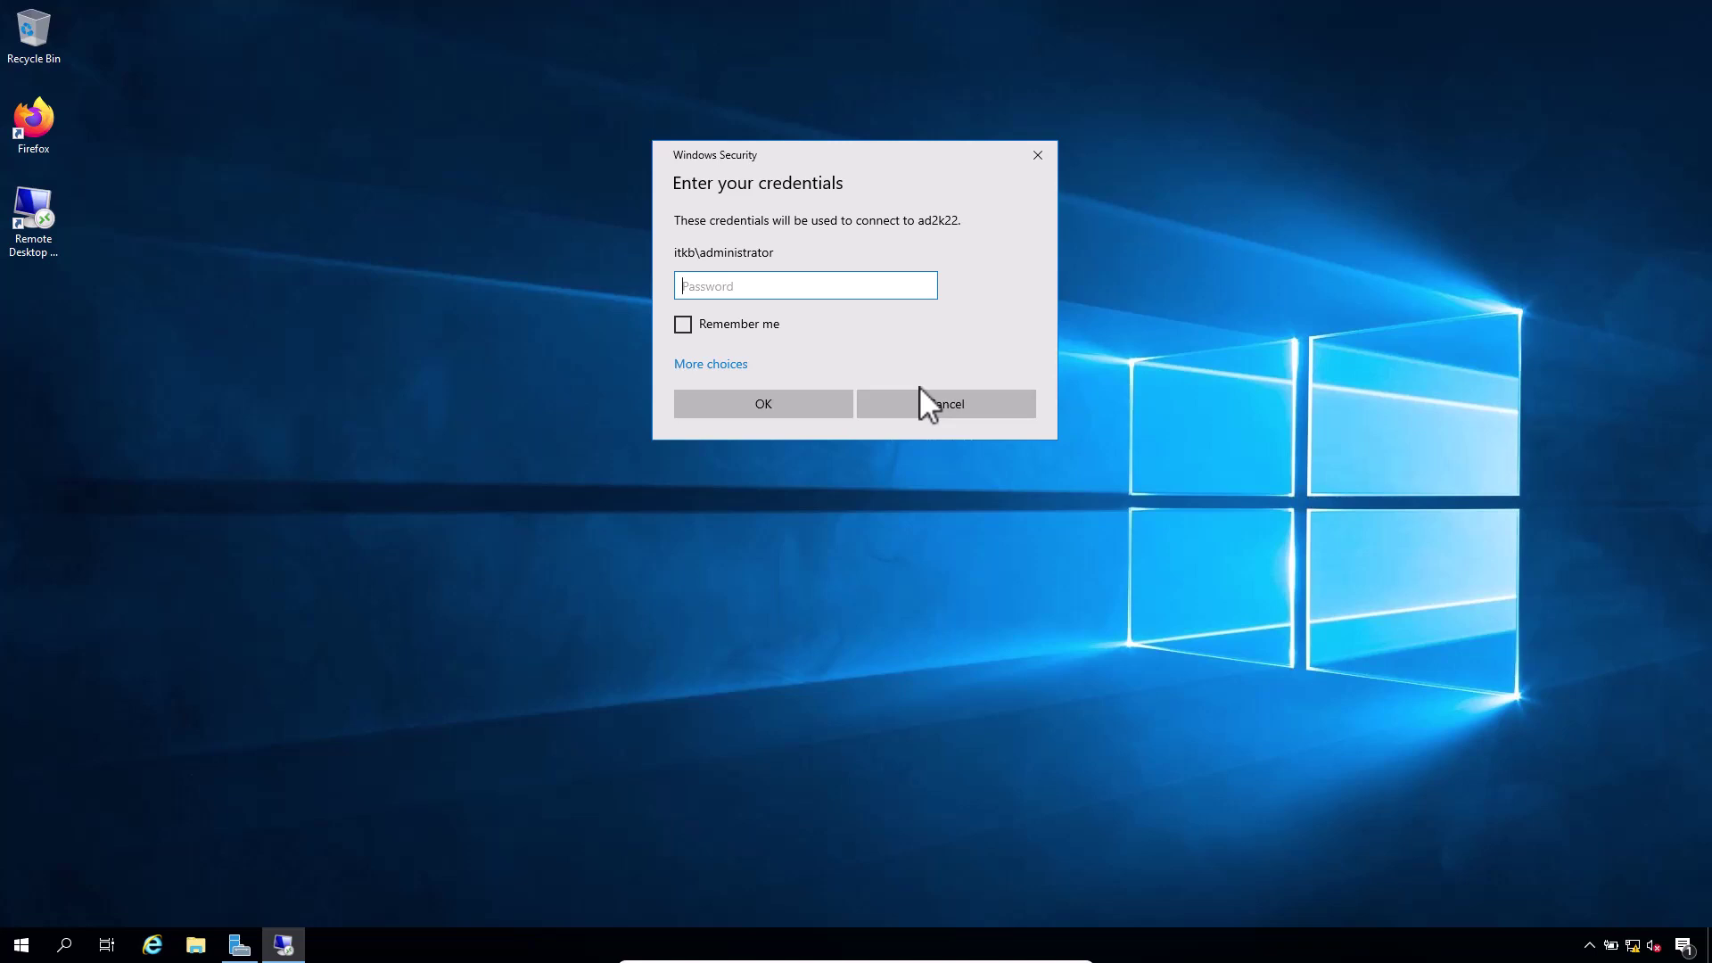
type("•••••••••")
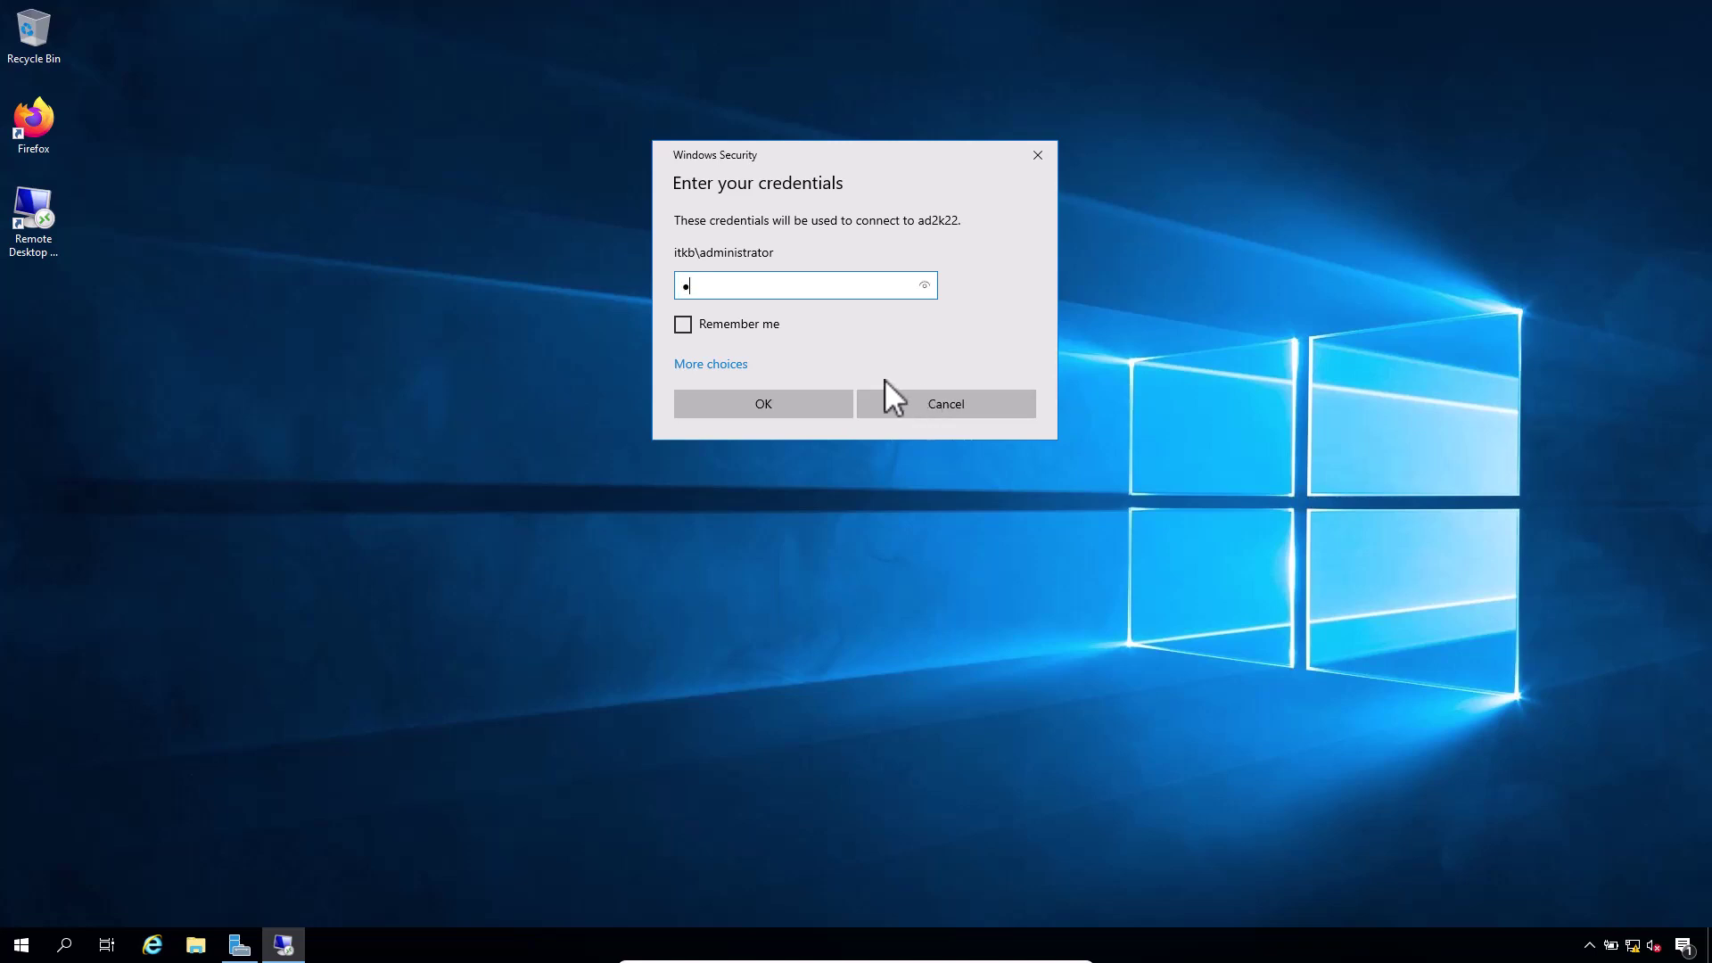
key("Return")
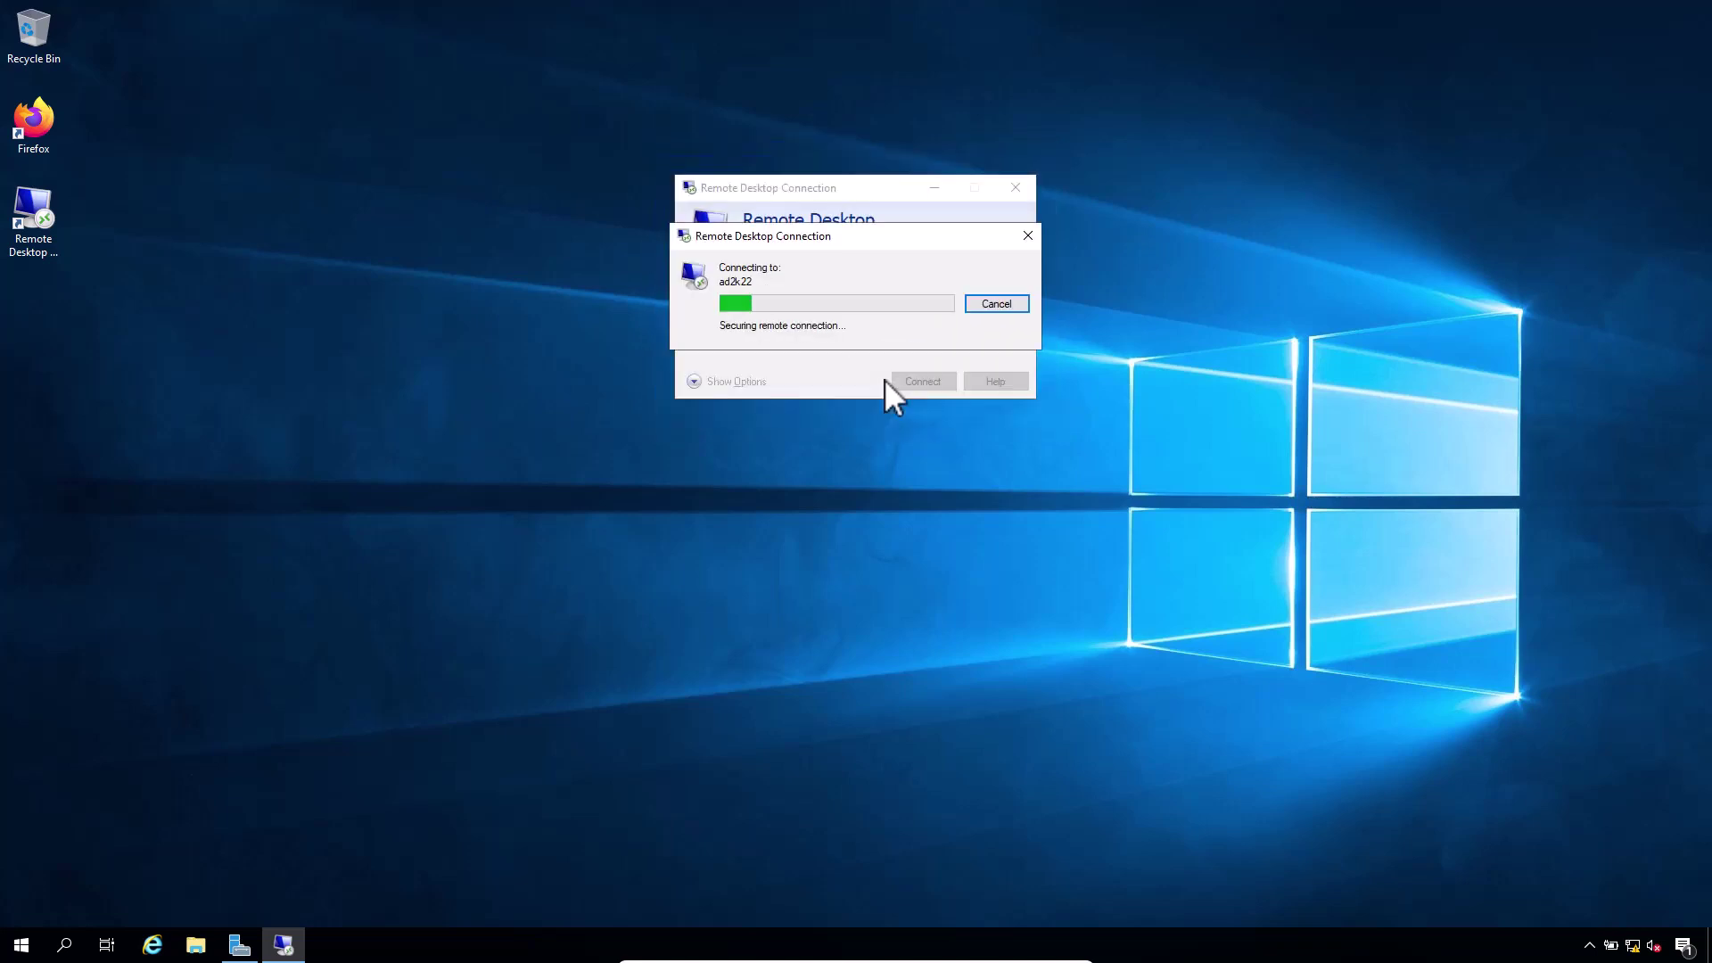
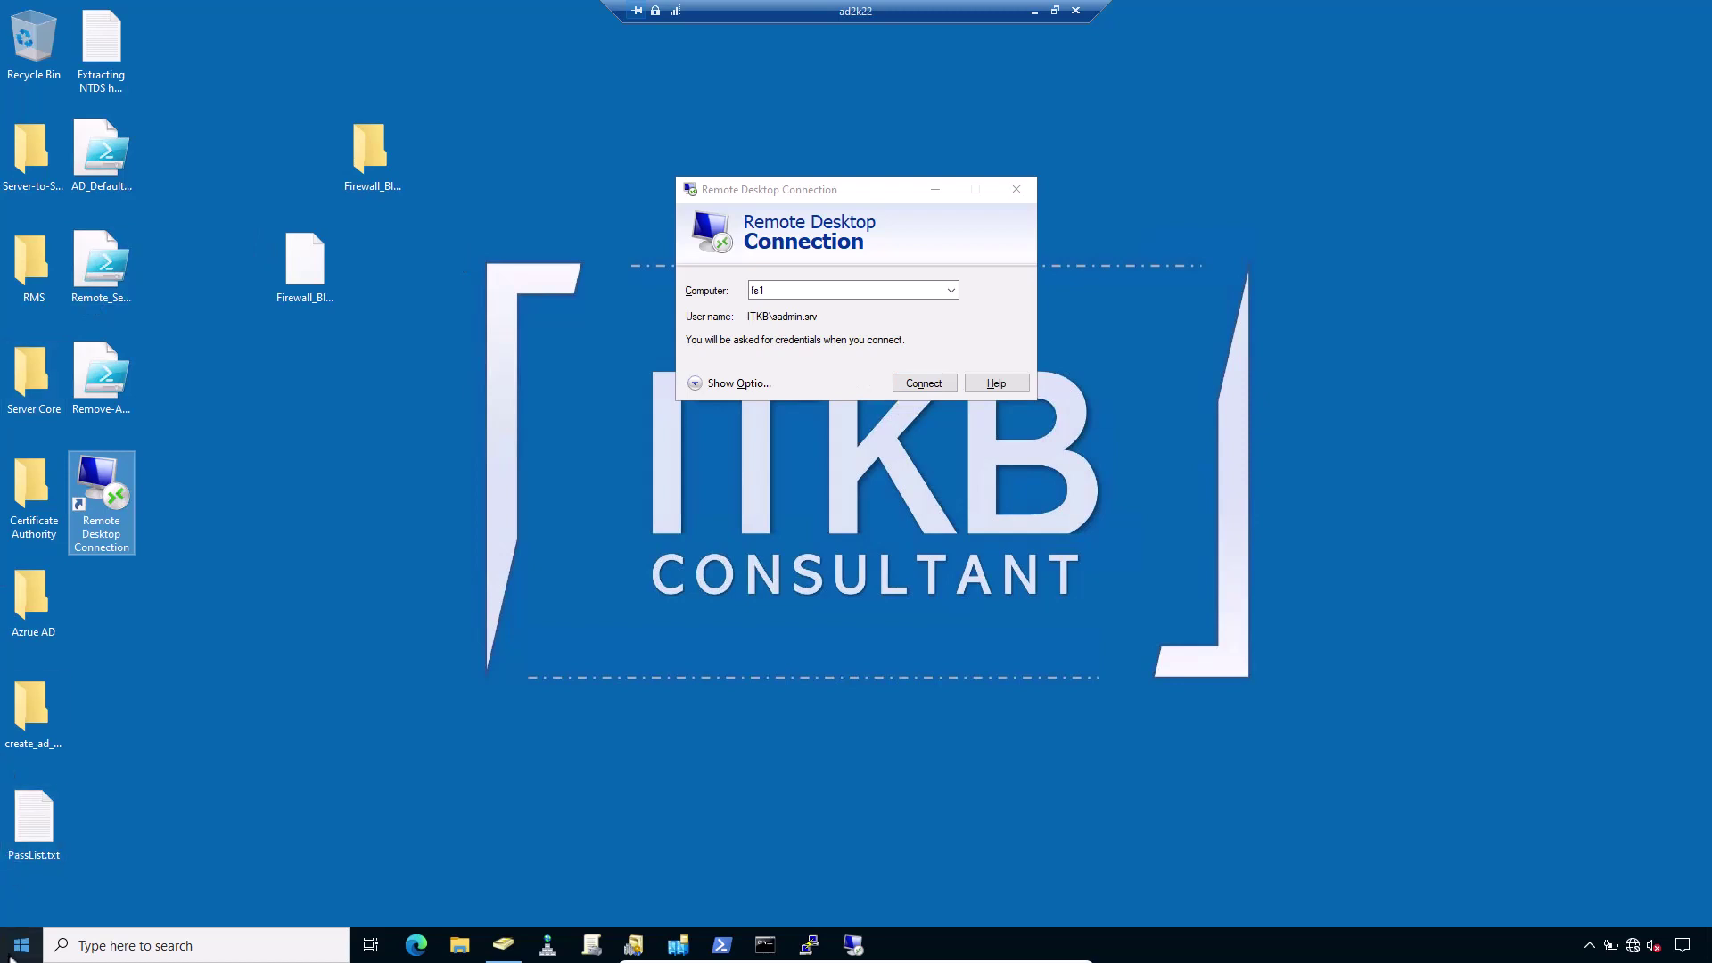
Sign out of the administrator's Windows session on ad2k22.
left_click(12, 952)
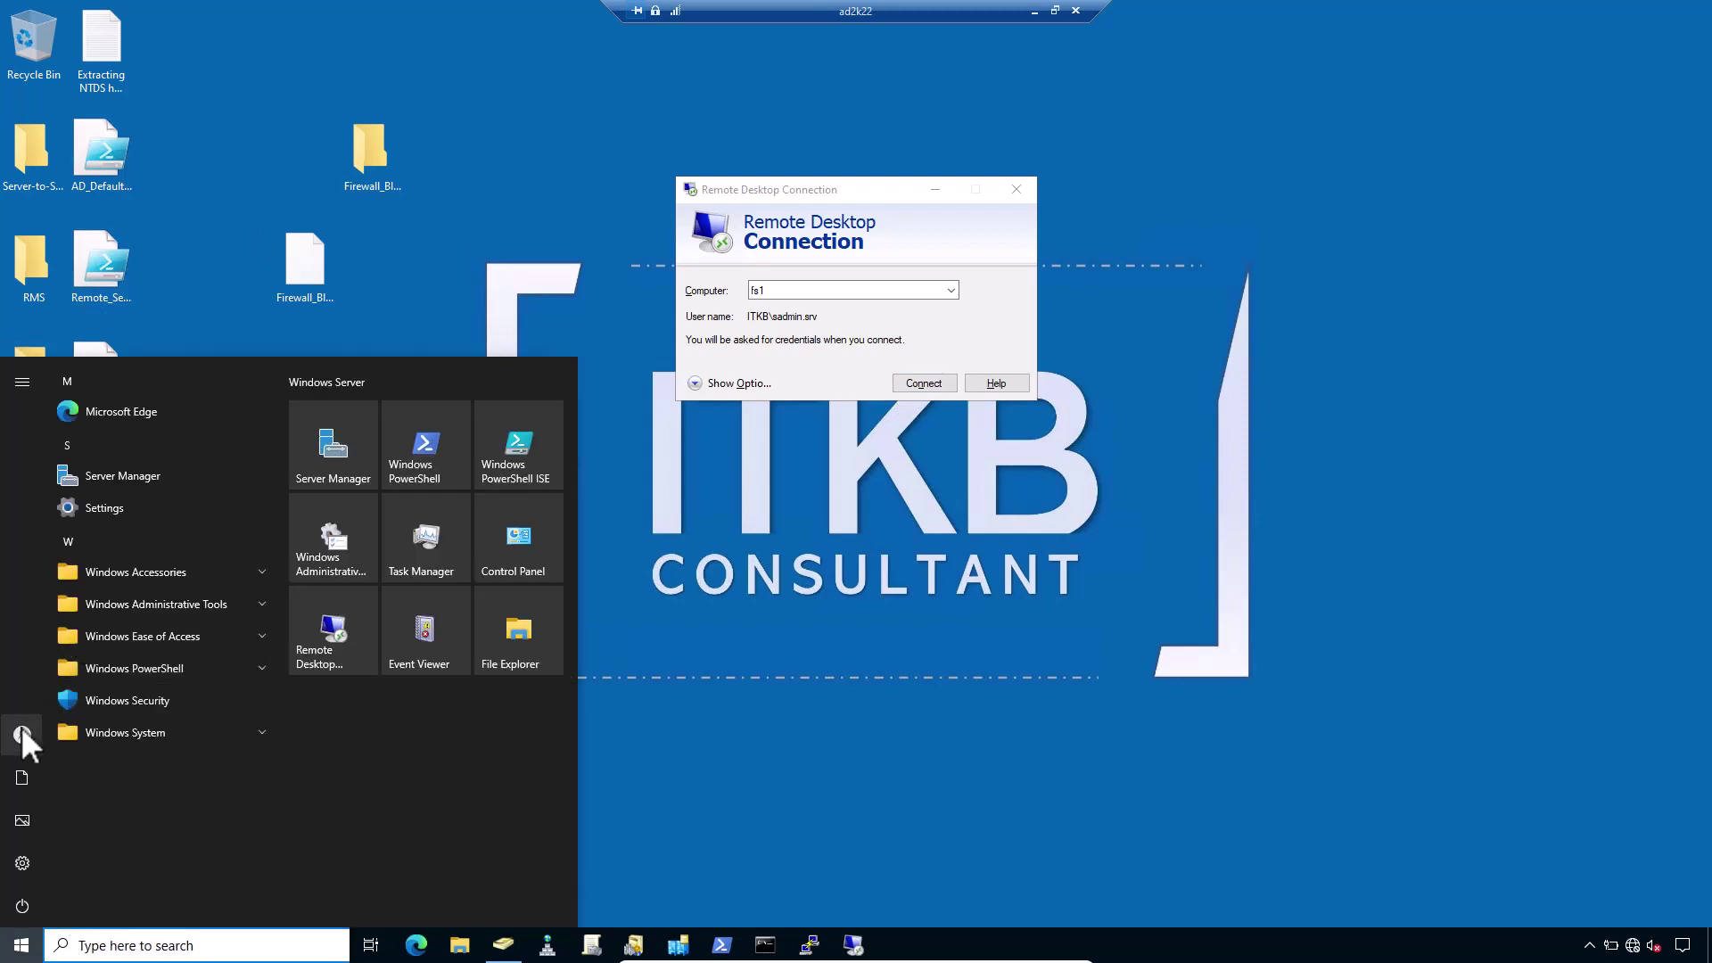
left_click(22, 727)
left_click(33, 686)
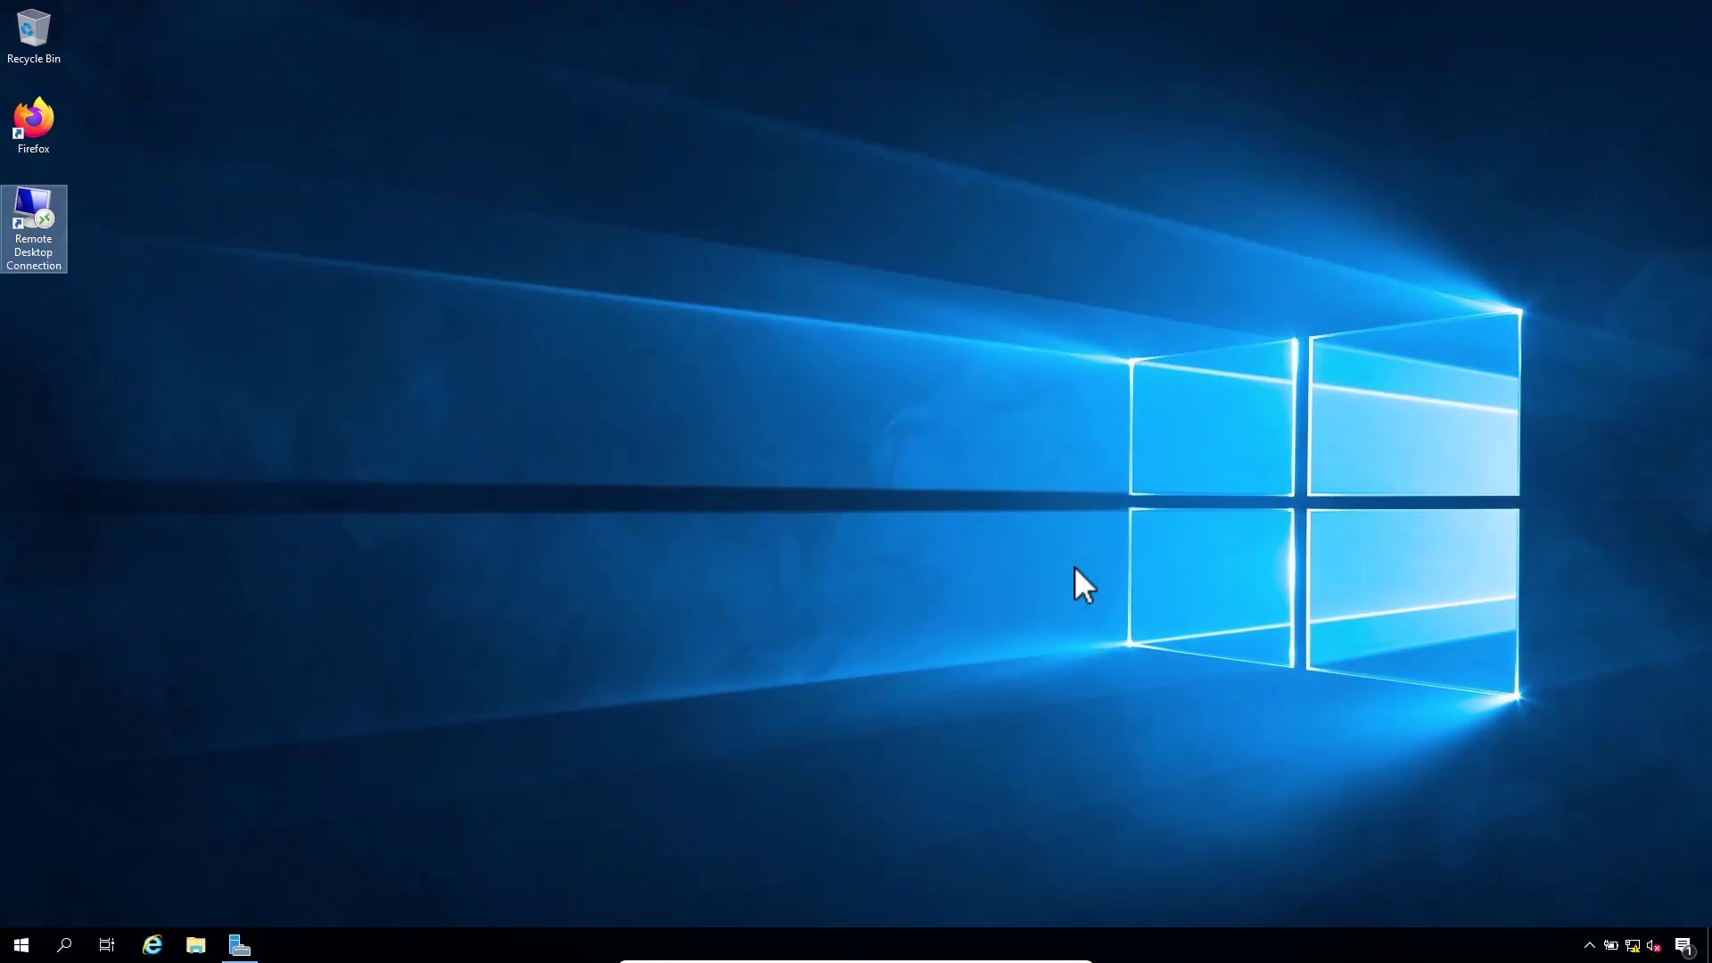
Open the network path \\ad2k22 from the Run dialog.
key("super+r")
type("\\\\")
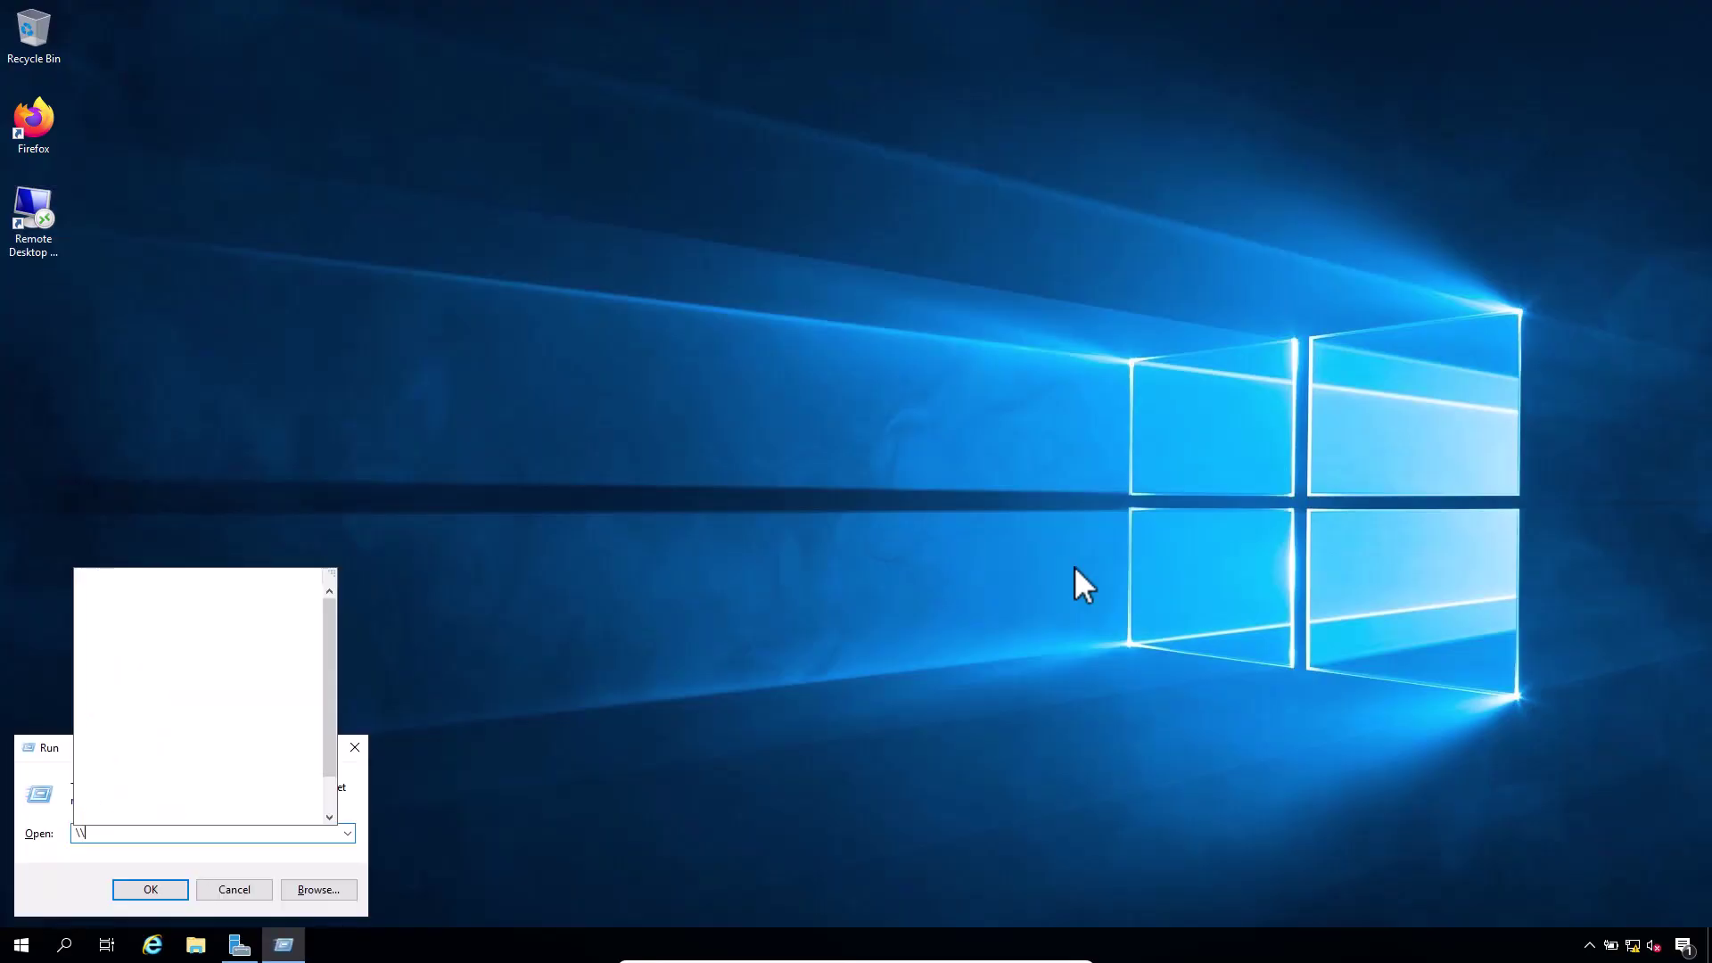
type("server")
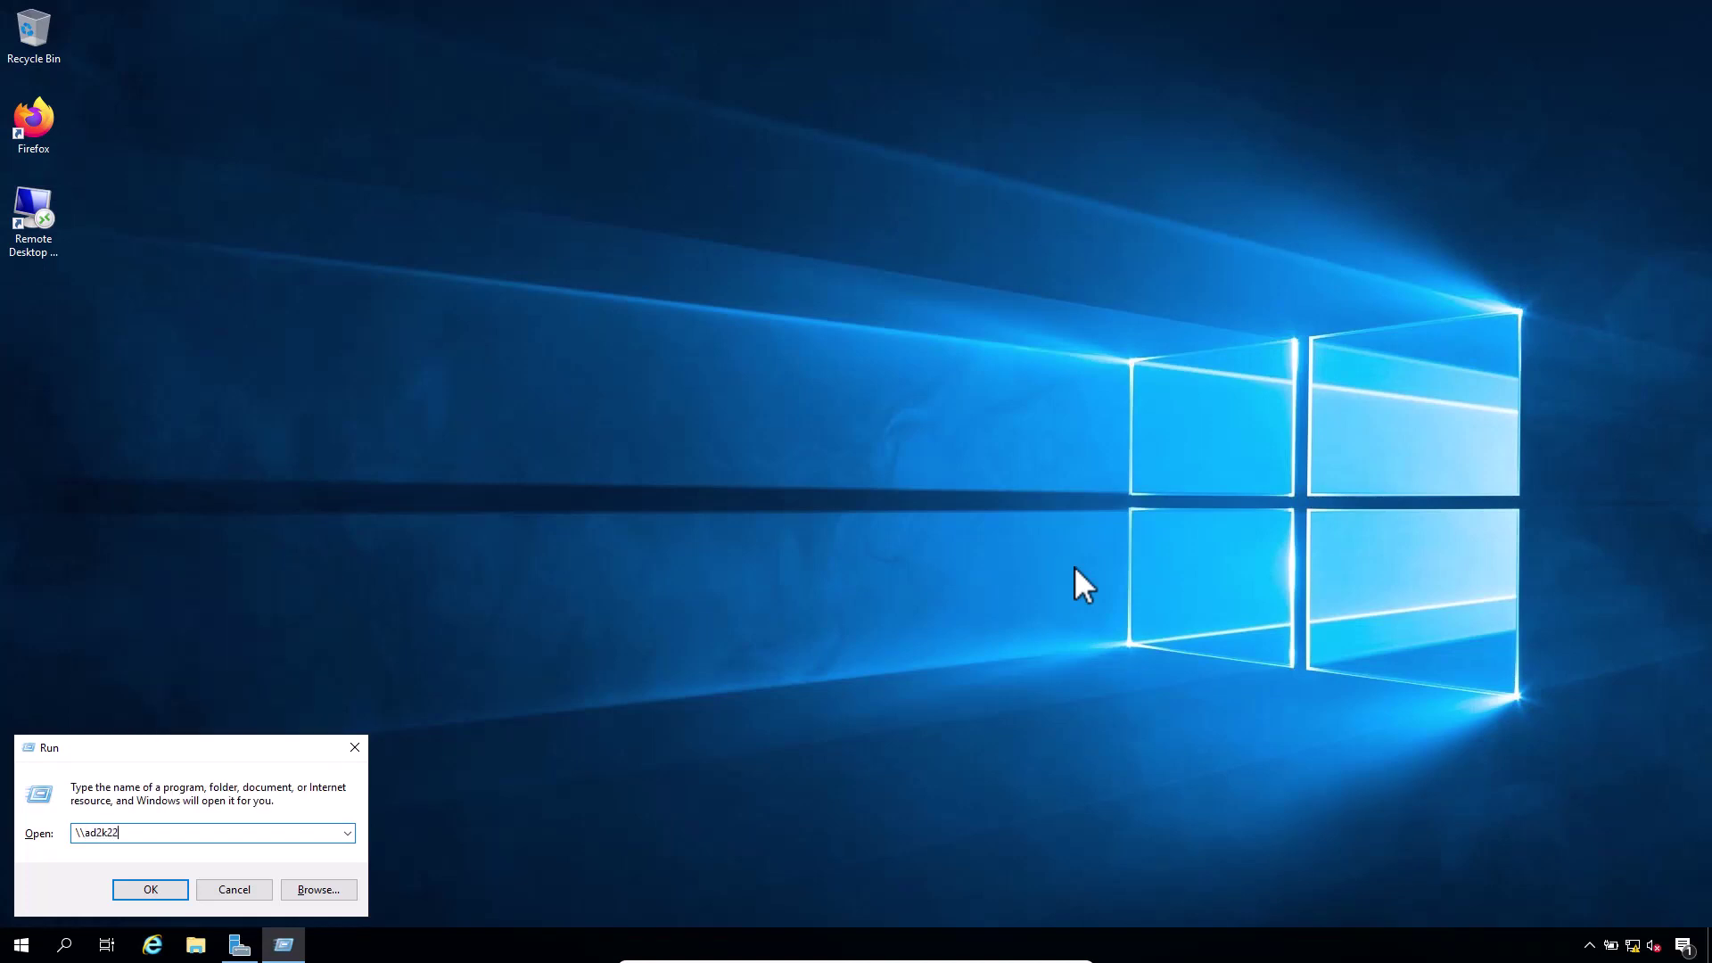
key("Return")
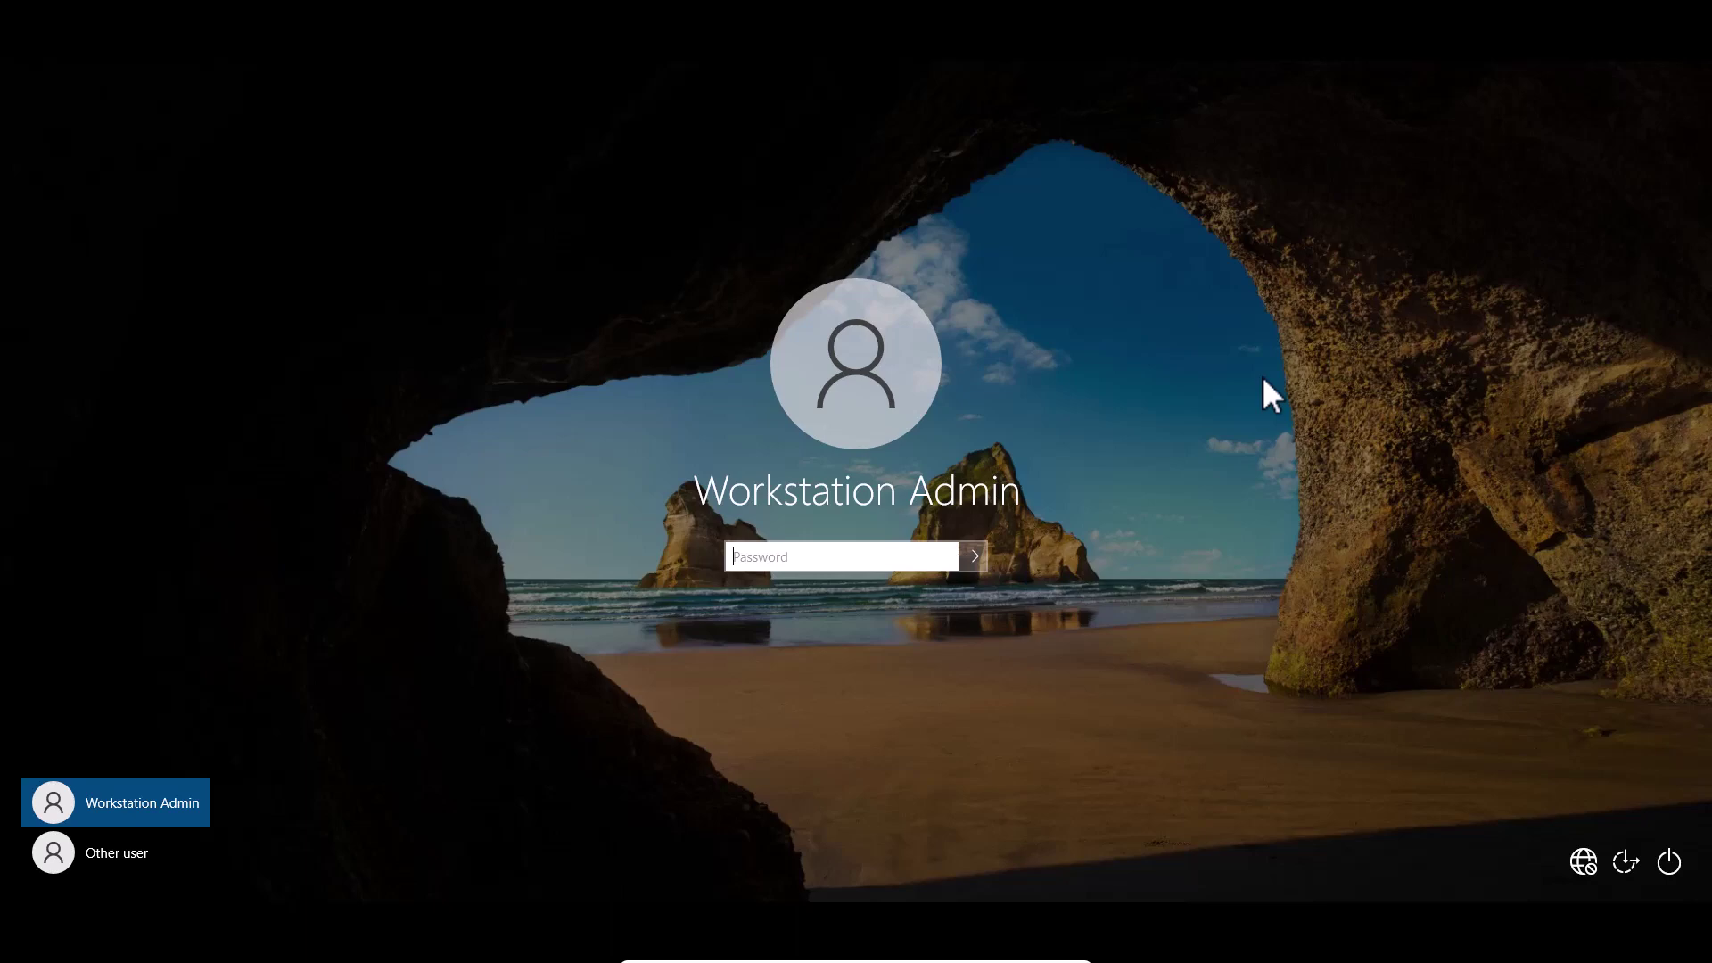
Sign in to the workstation as Workstation Admin with the account password and open Remote Desktop Connection.
type("••••••••••")
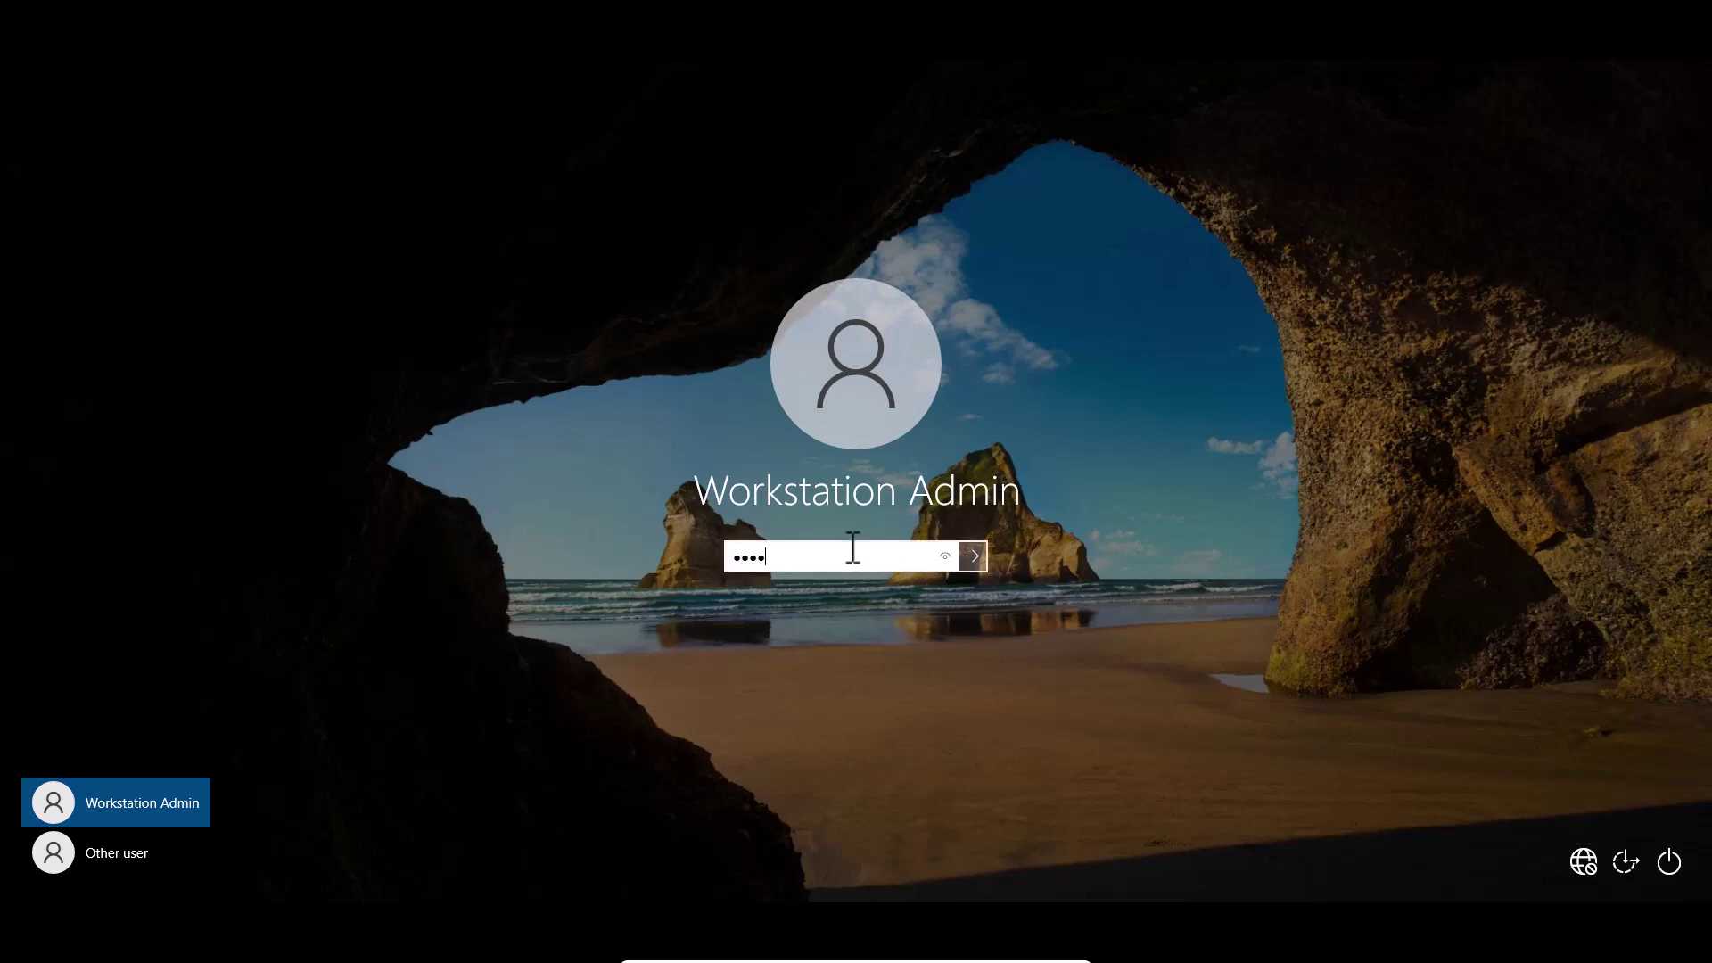
key("Return")
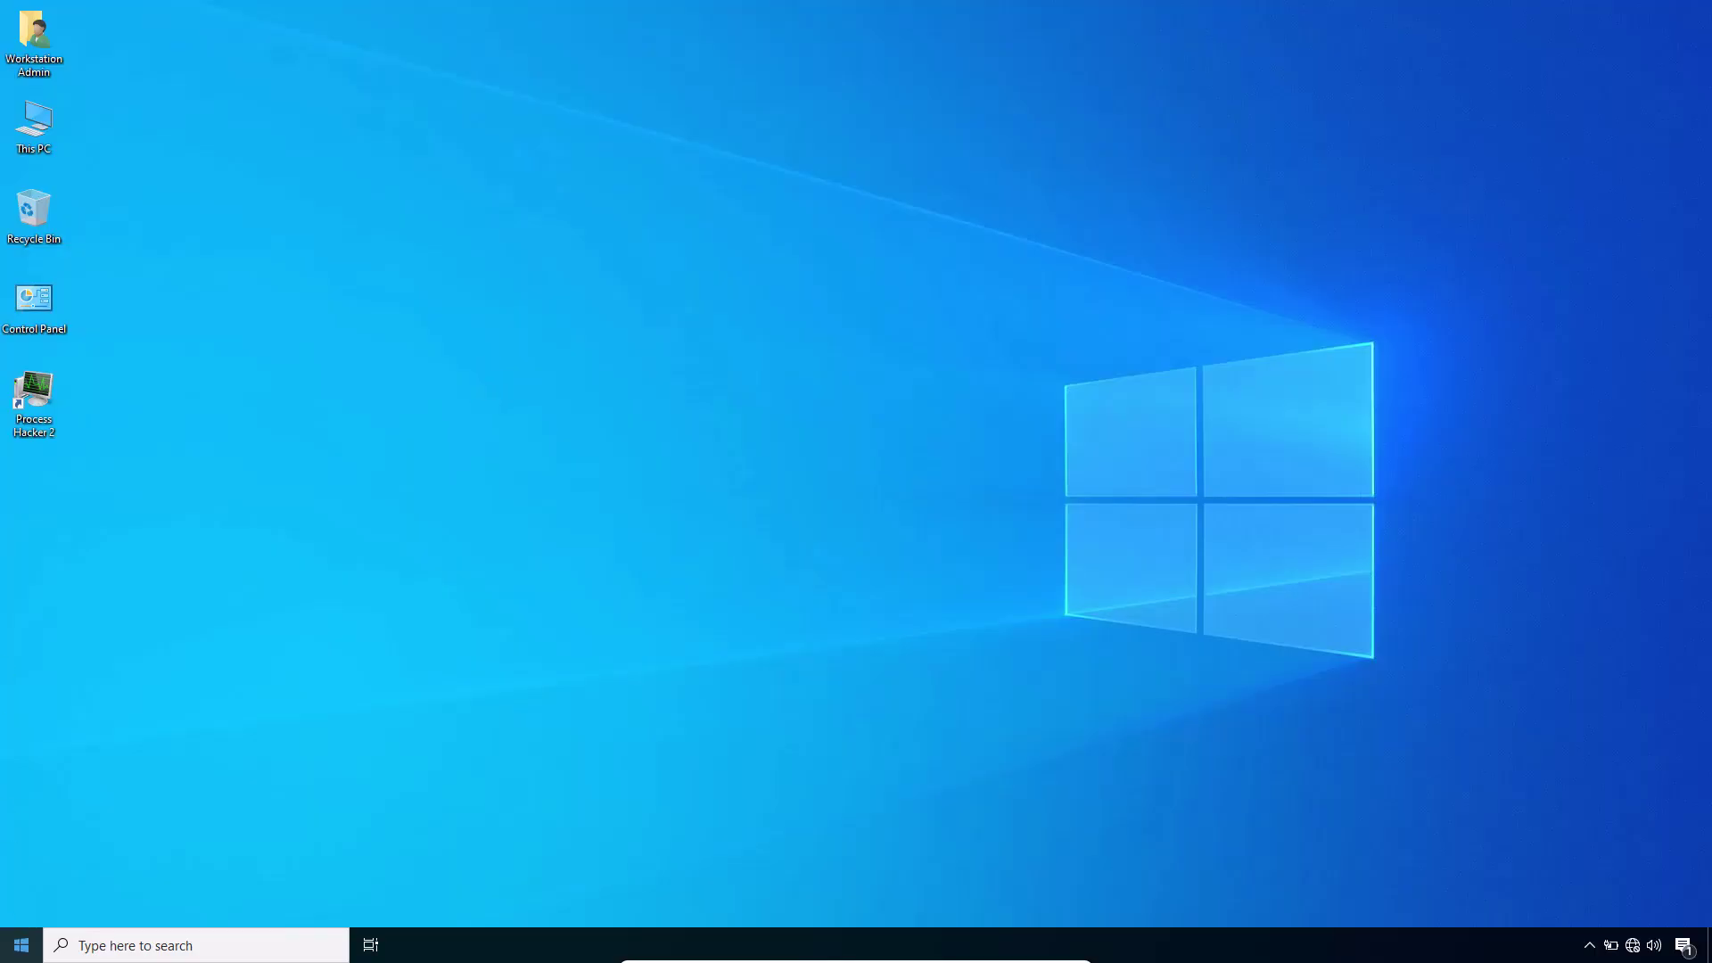
left_click(13, 951)
type("remote")
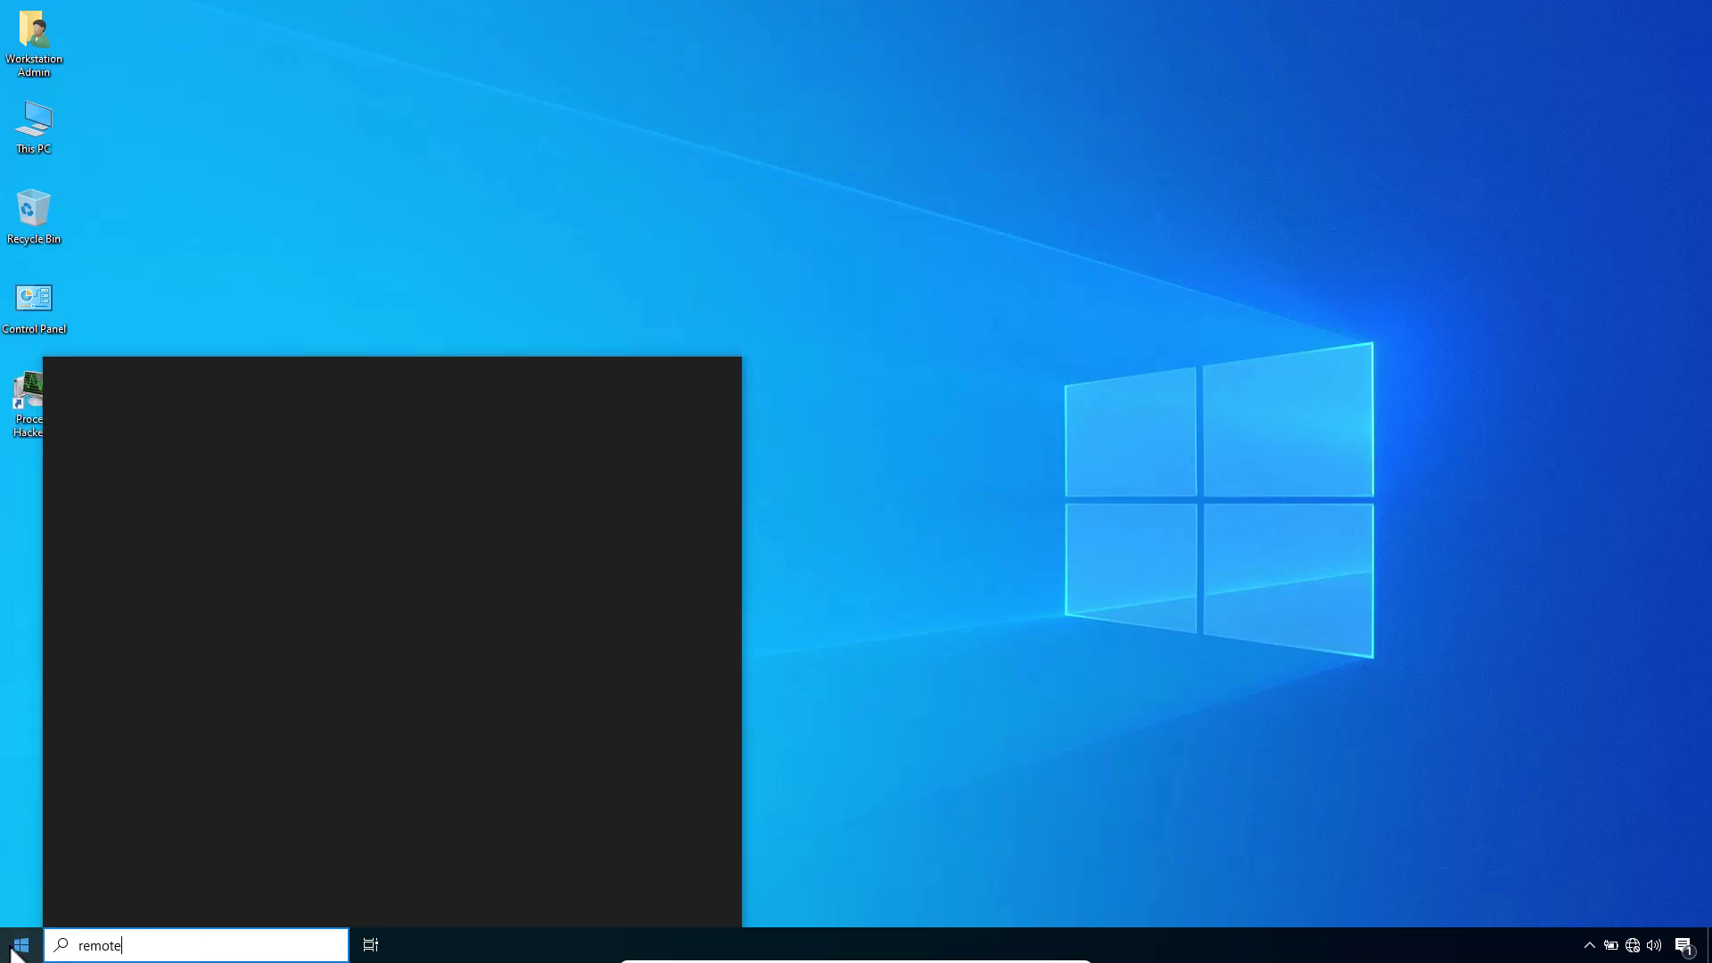
type(" desk")
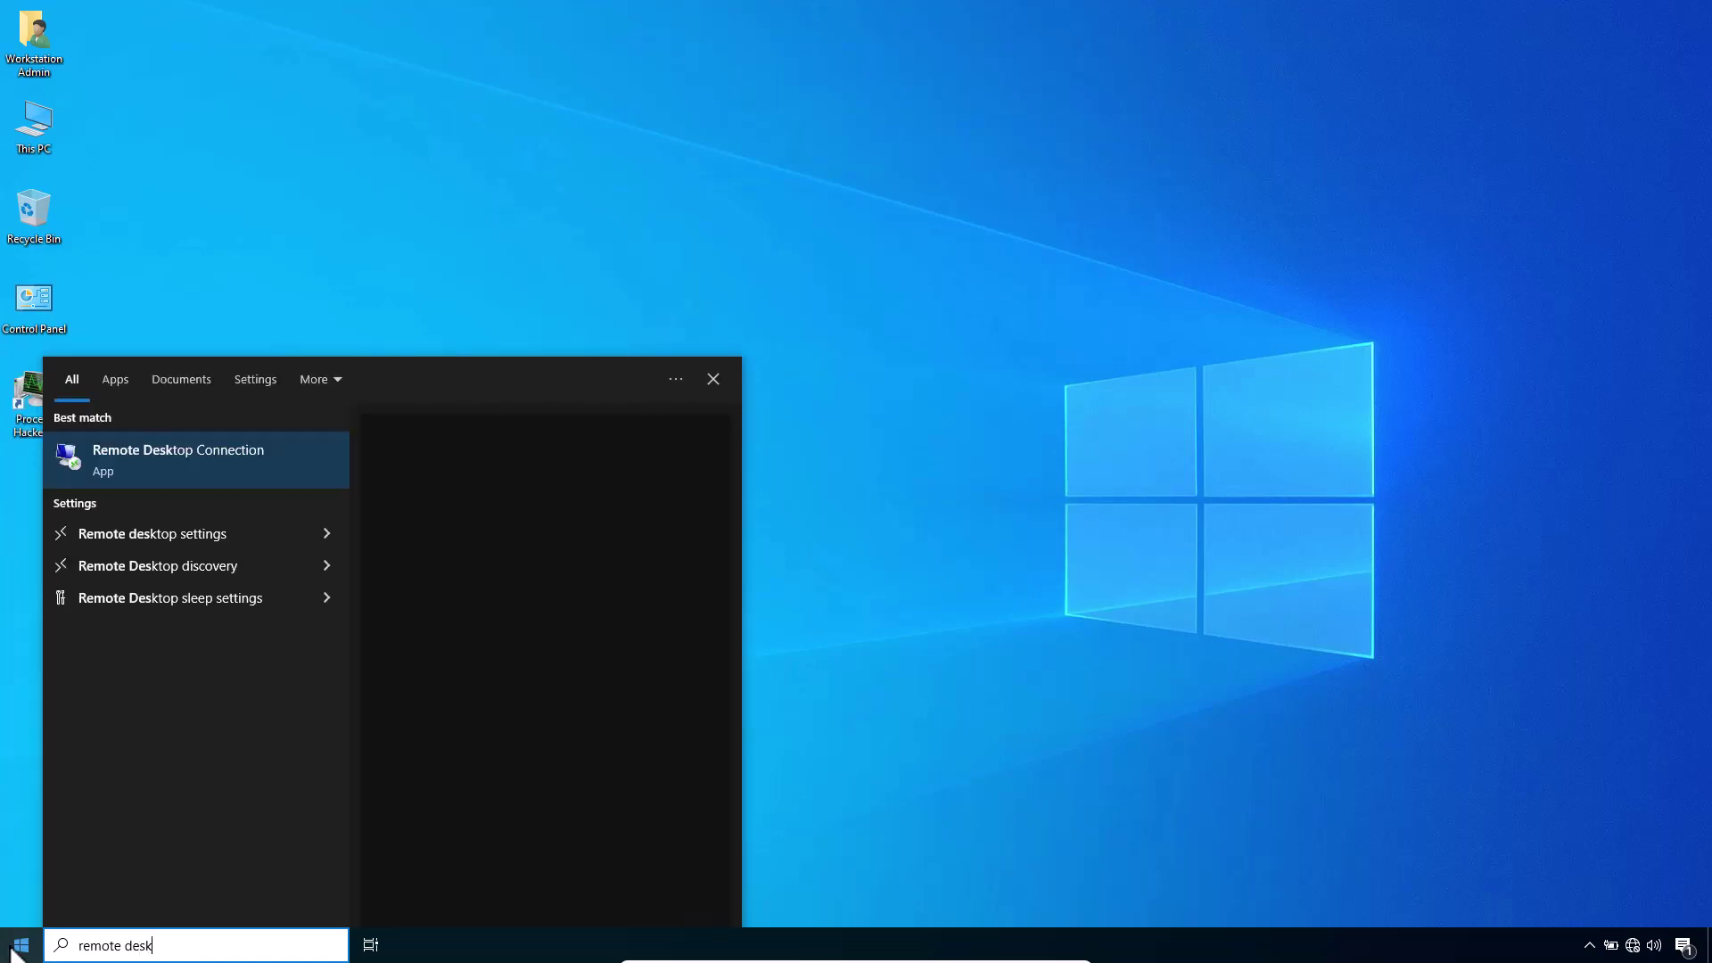
left_click(176, 456)
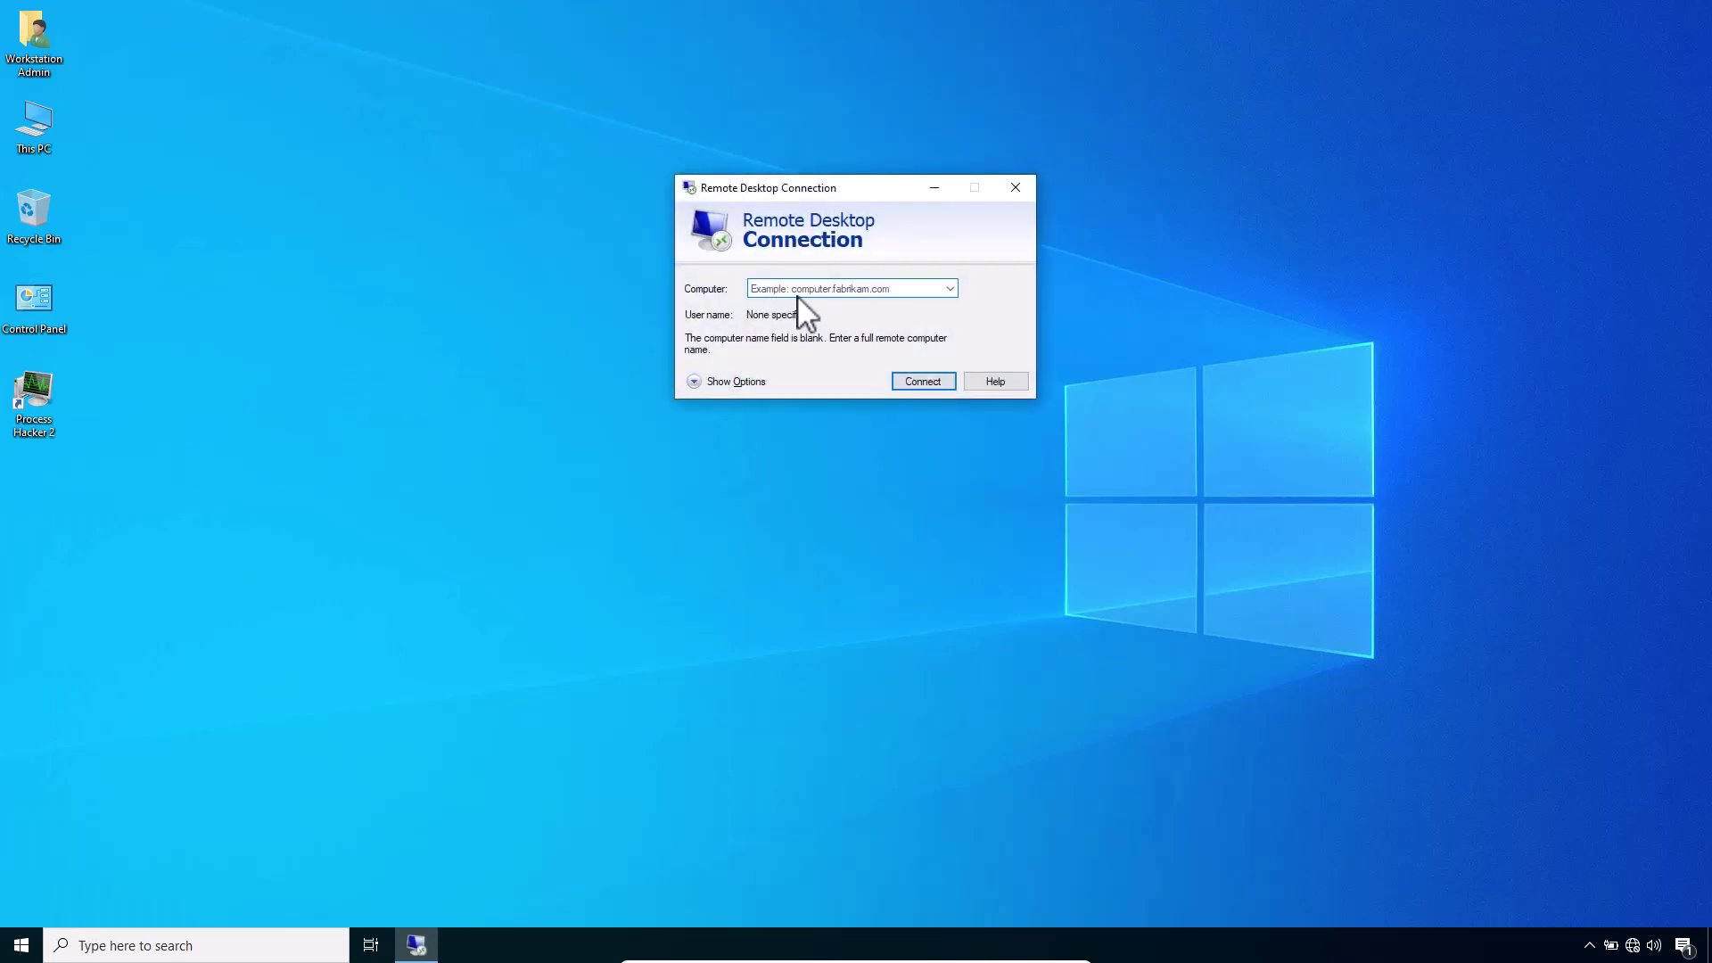
Try to connect from the workstation to ad2k22 as ITKB\wadmin by entering the account password.
type("ad2k22")
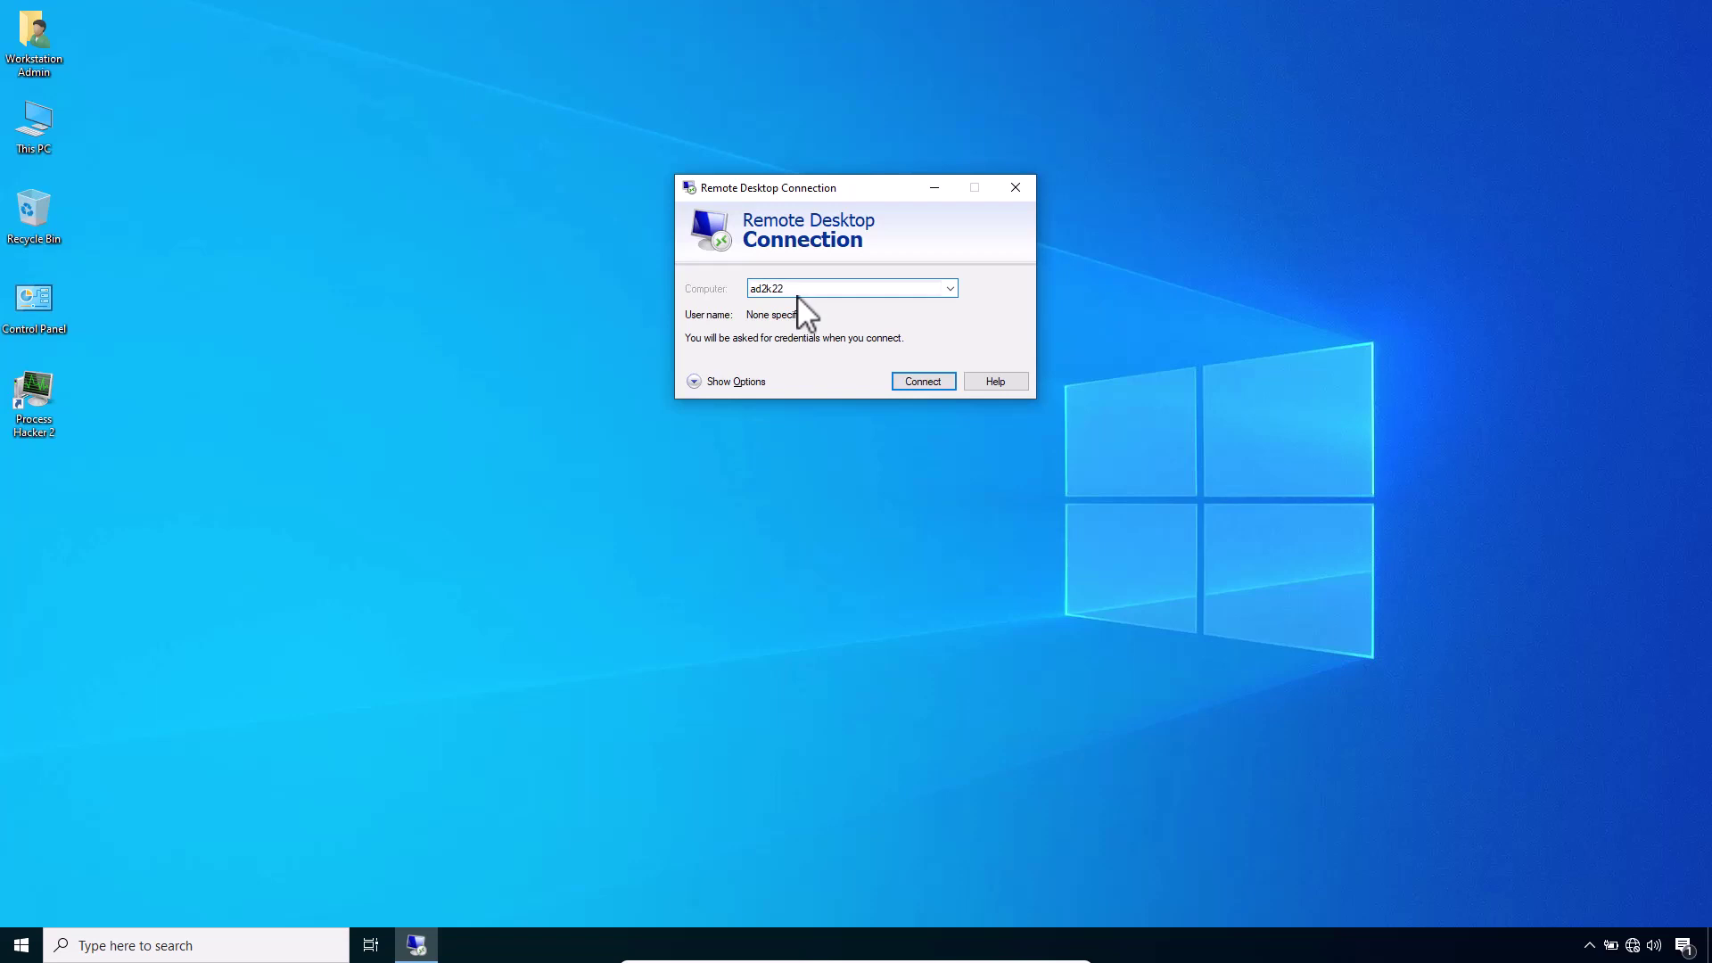
key("Return")
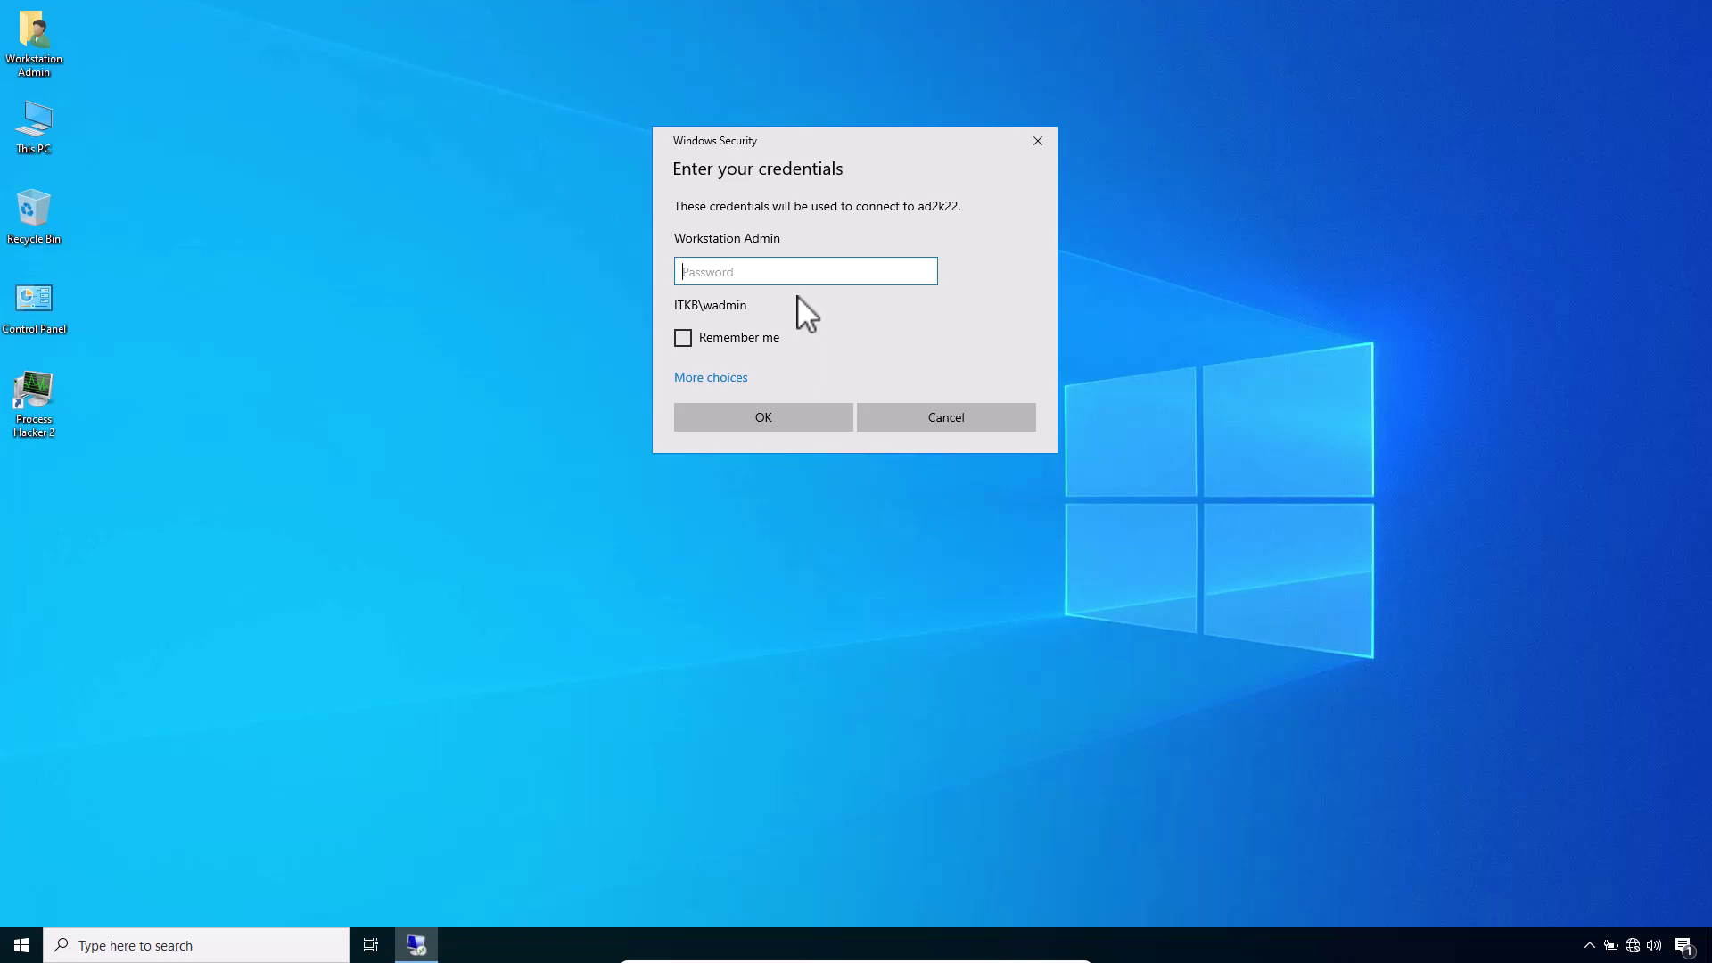
type("••••••••")
key("Return")
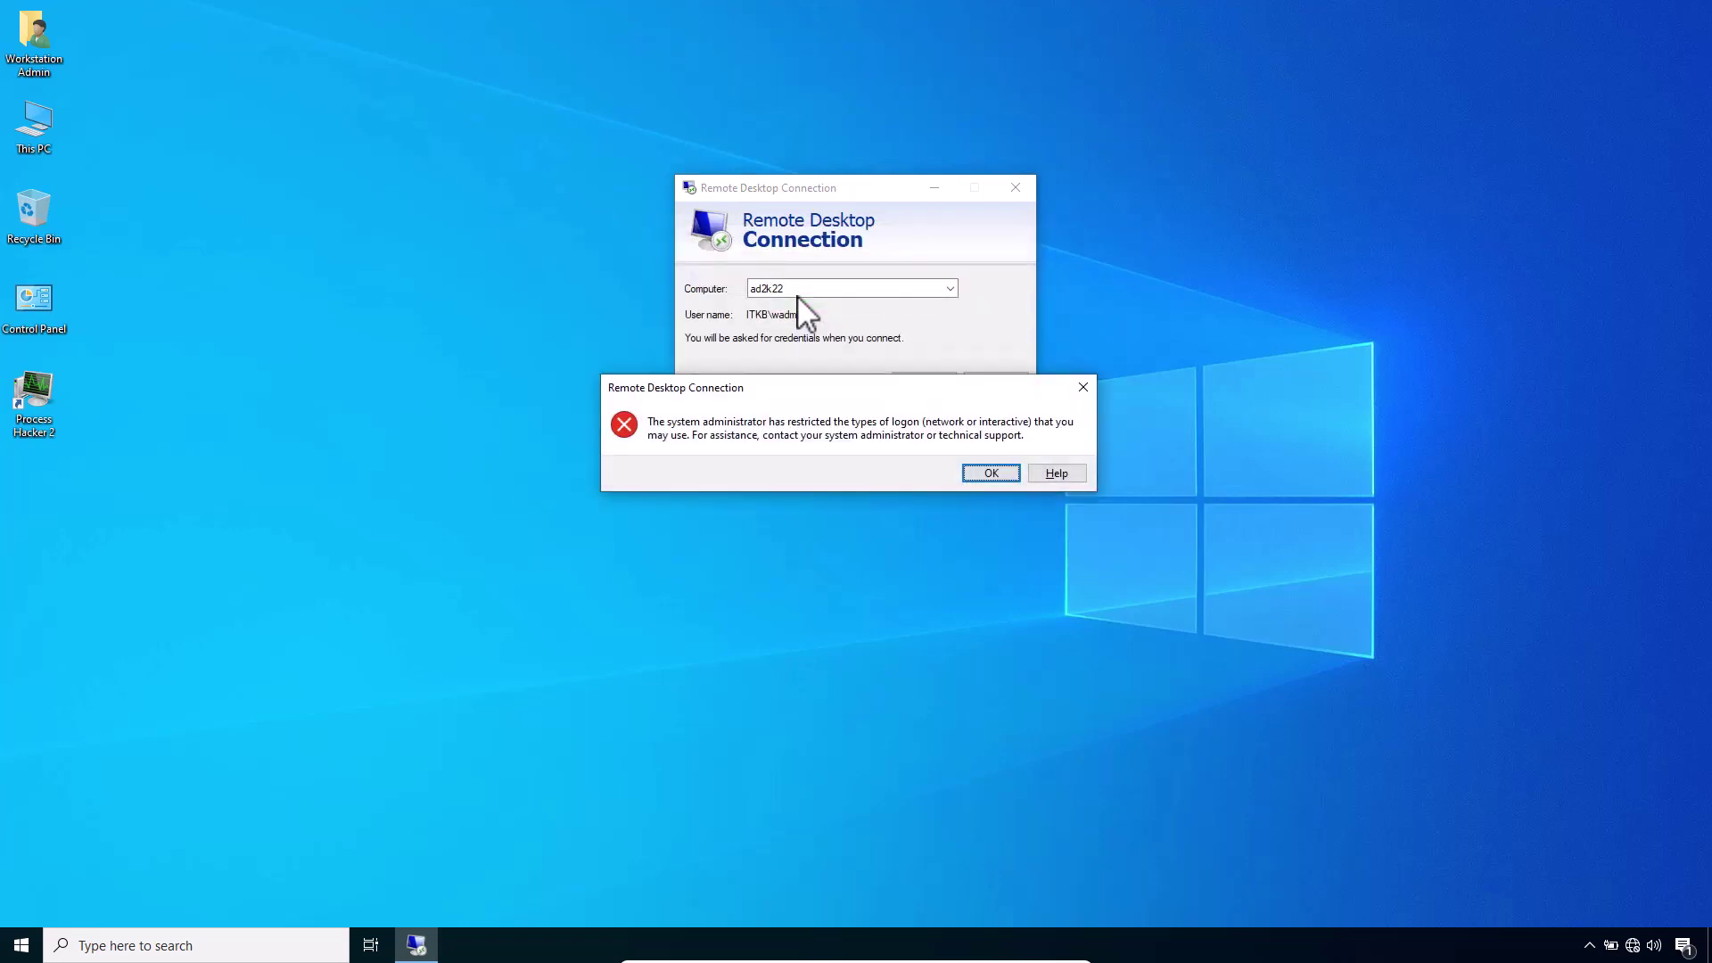
key("Return")
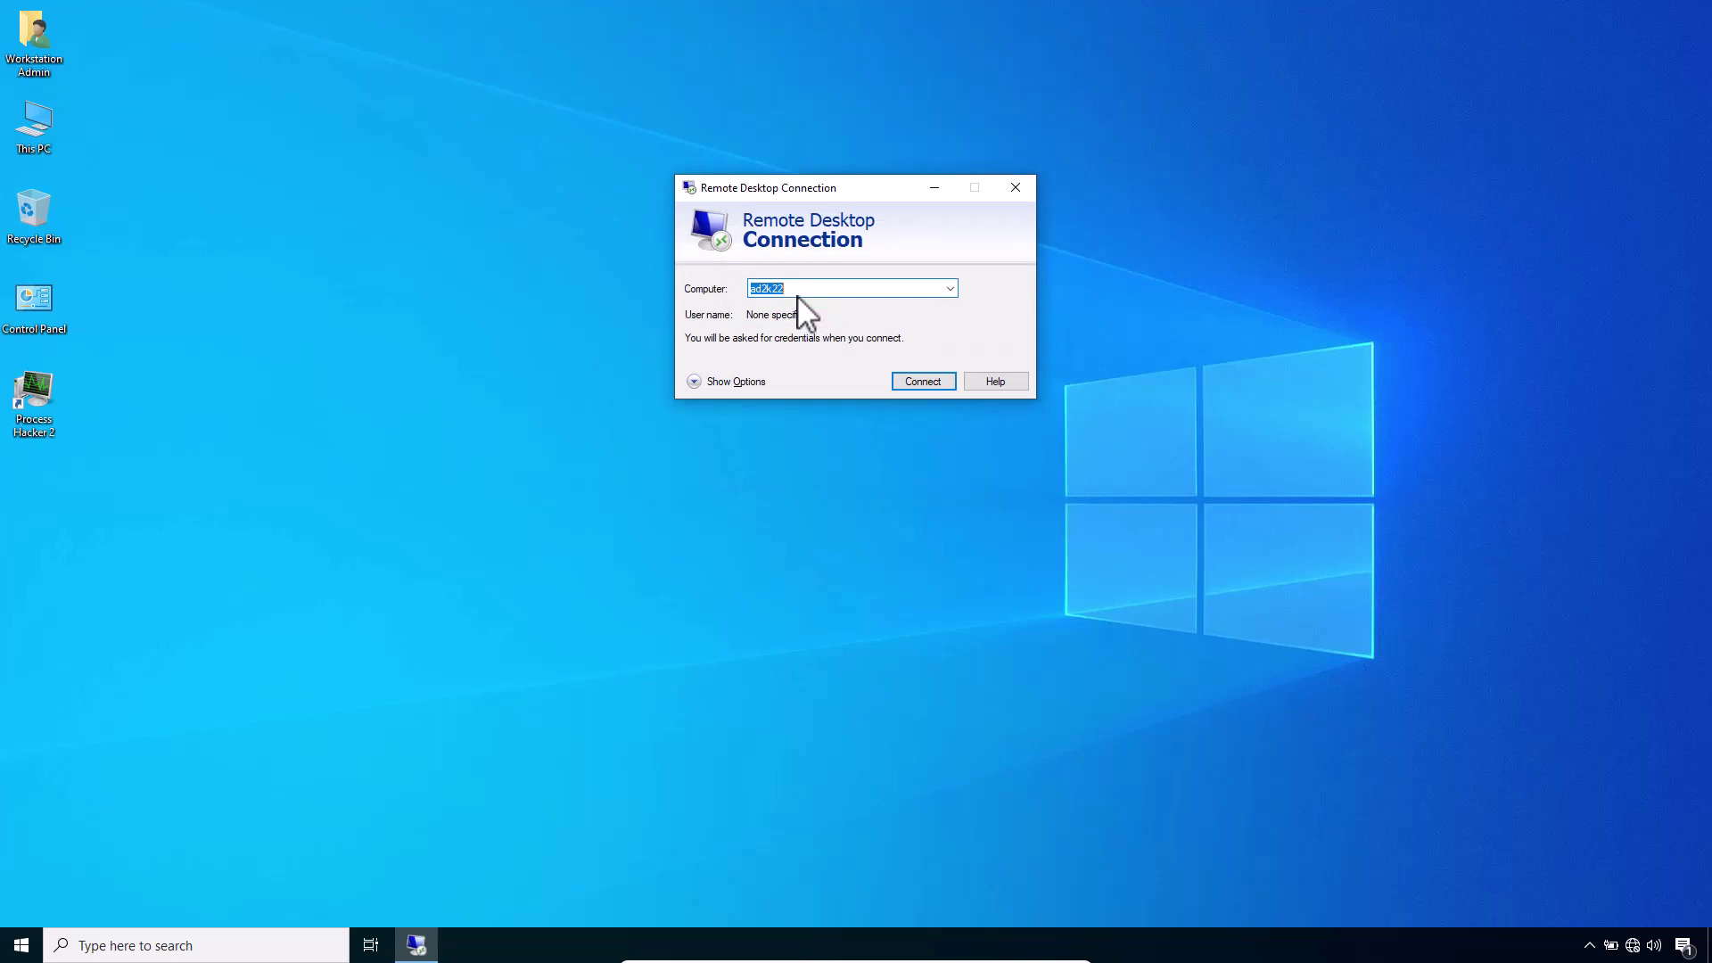
Try to connect from the workstation to ad2k22 with a different account, entering sadmin.srv and its account password.
key("Return")
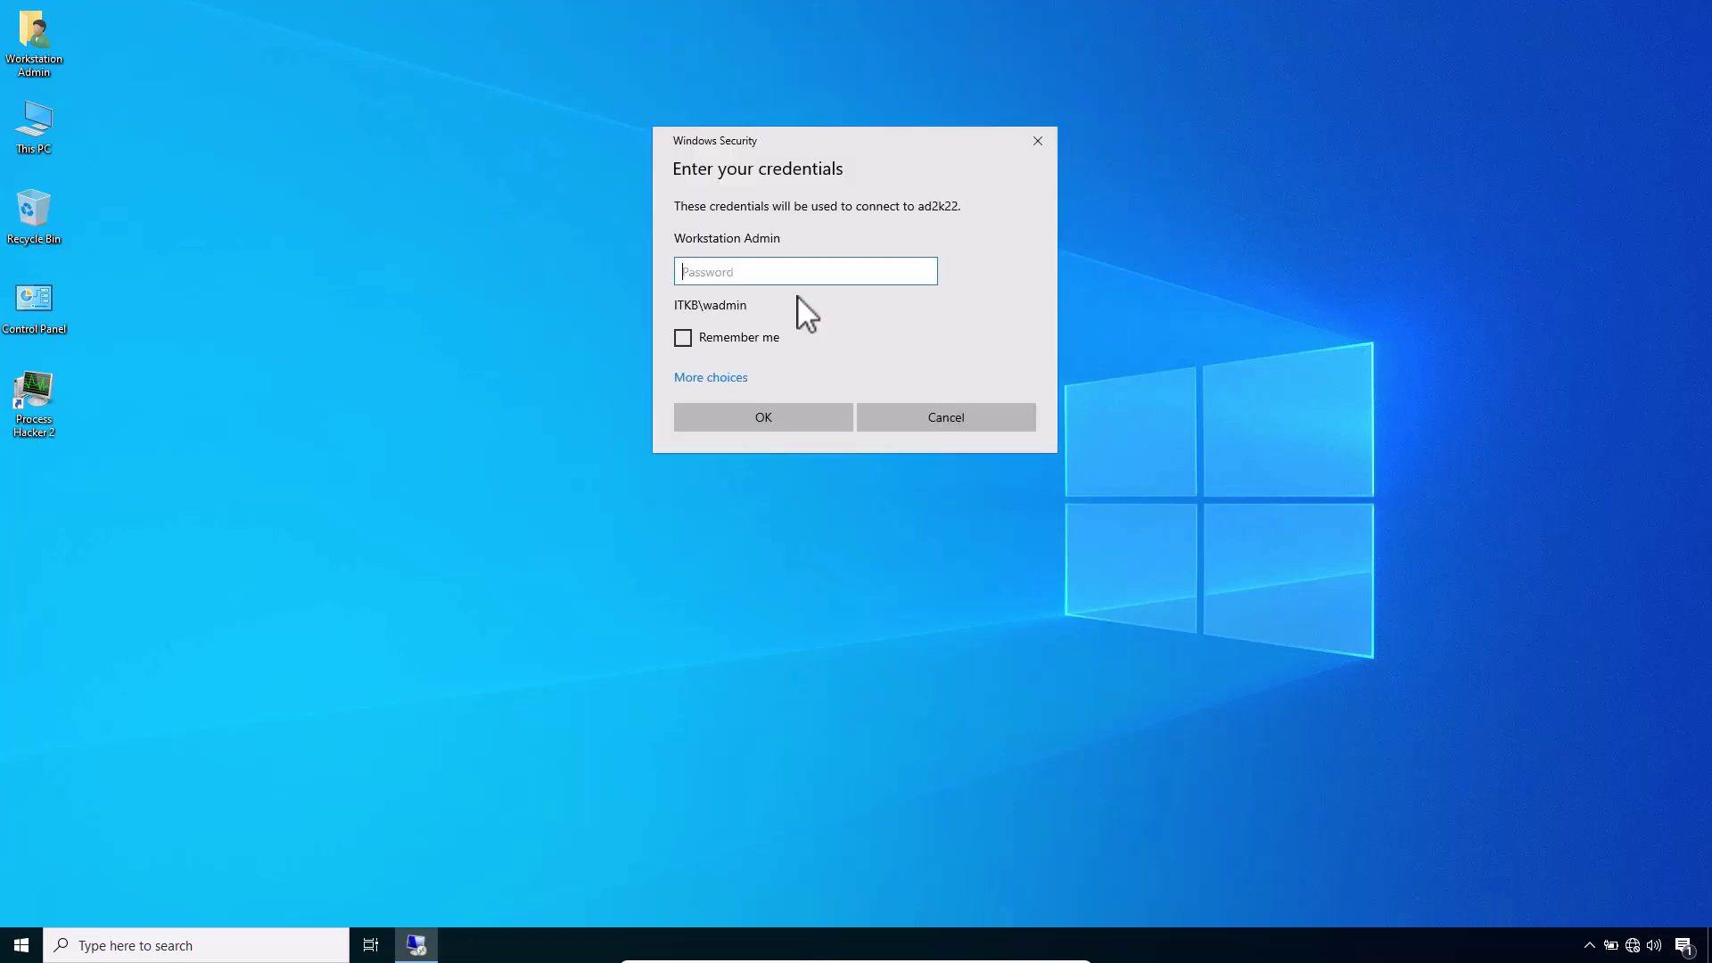
left_click(737, 378)
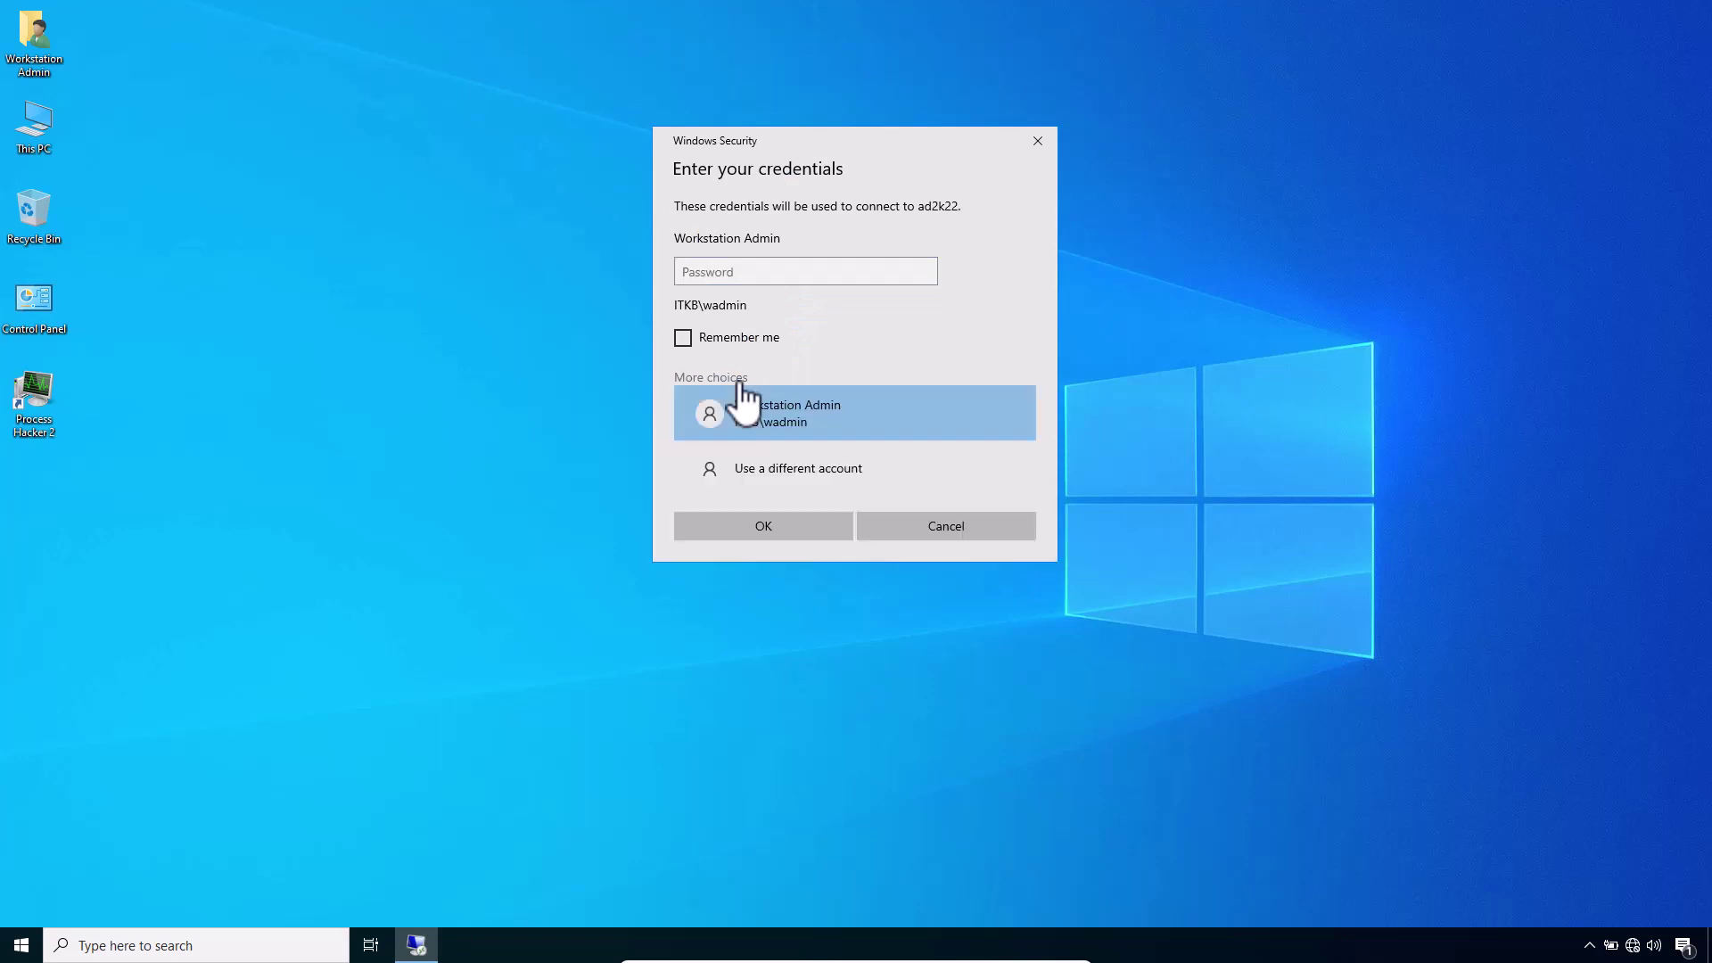
left_click(765, 466)
type("sad")
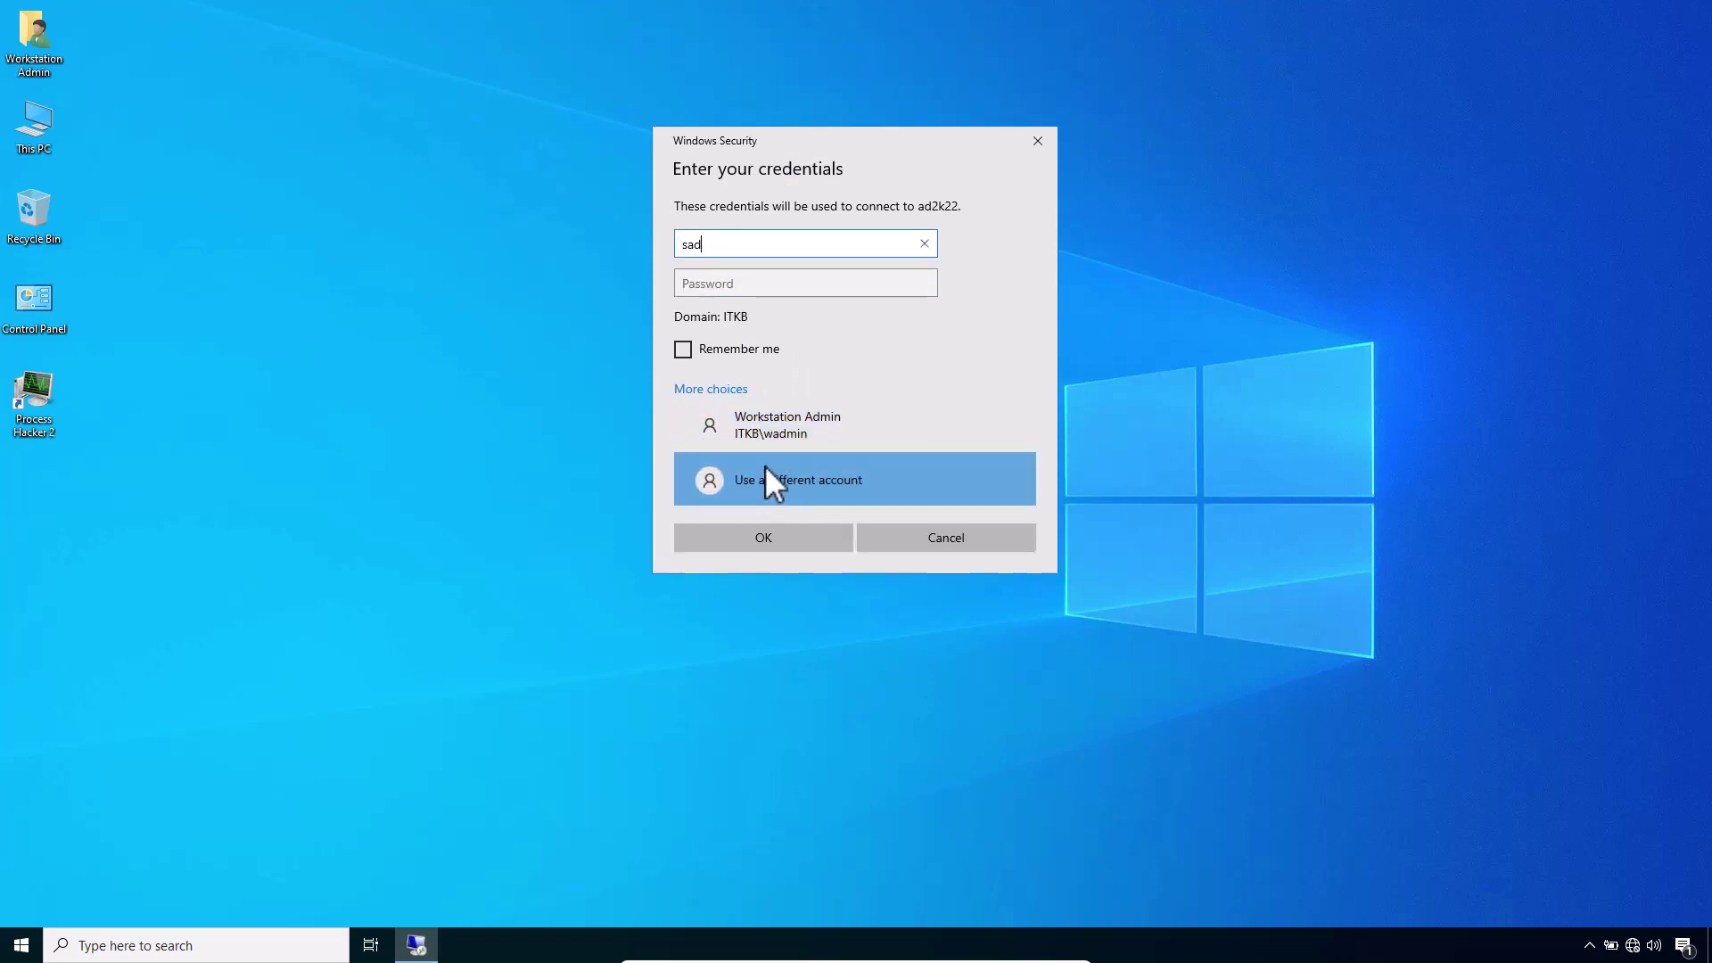
type("min.srv")
key("Tab")
type("*********")
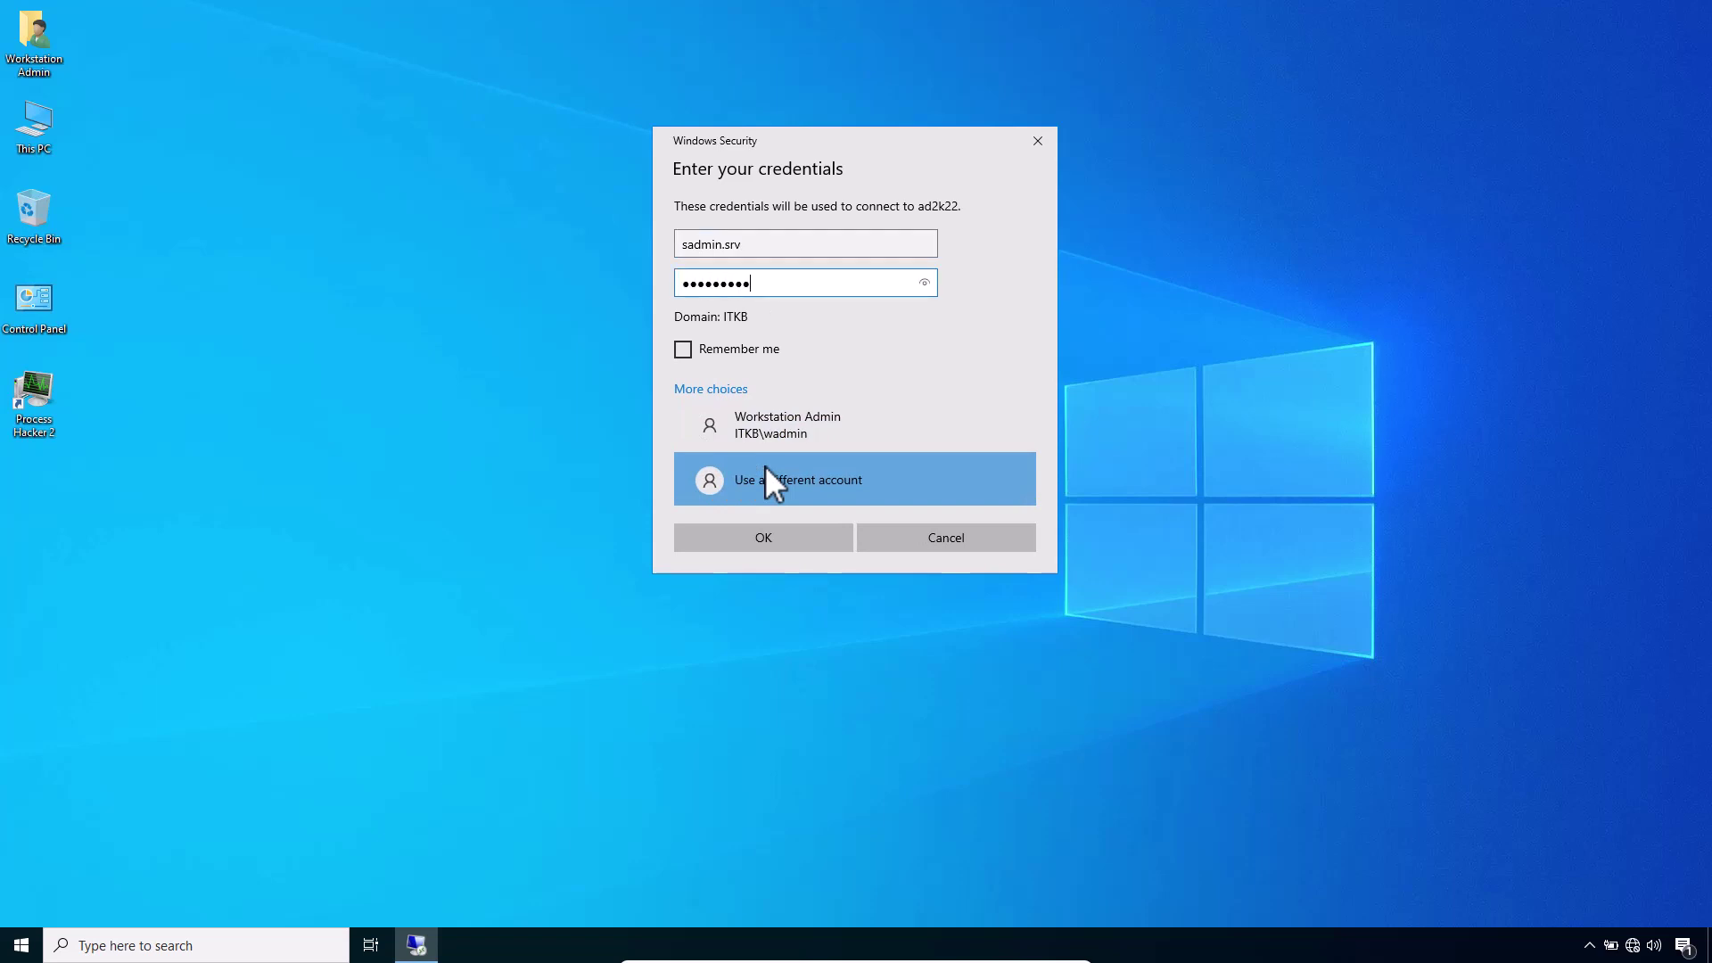
key("Return")
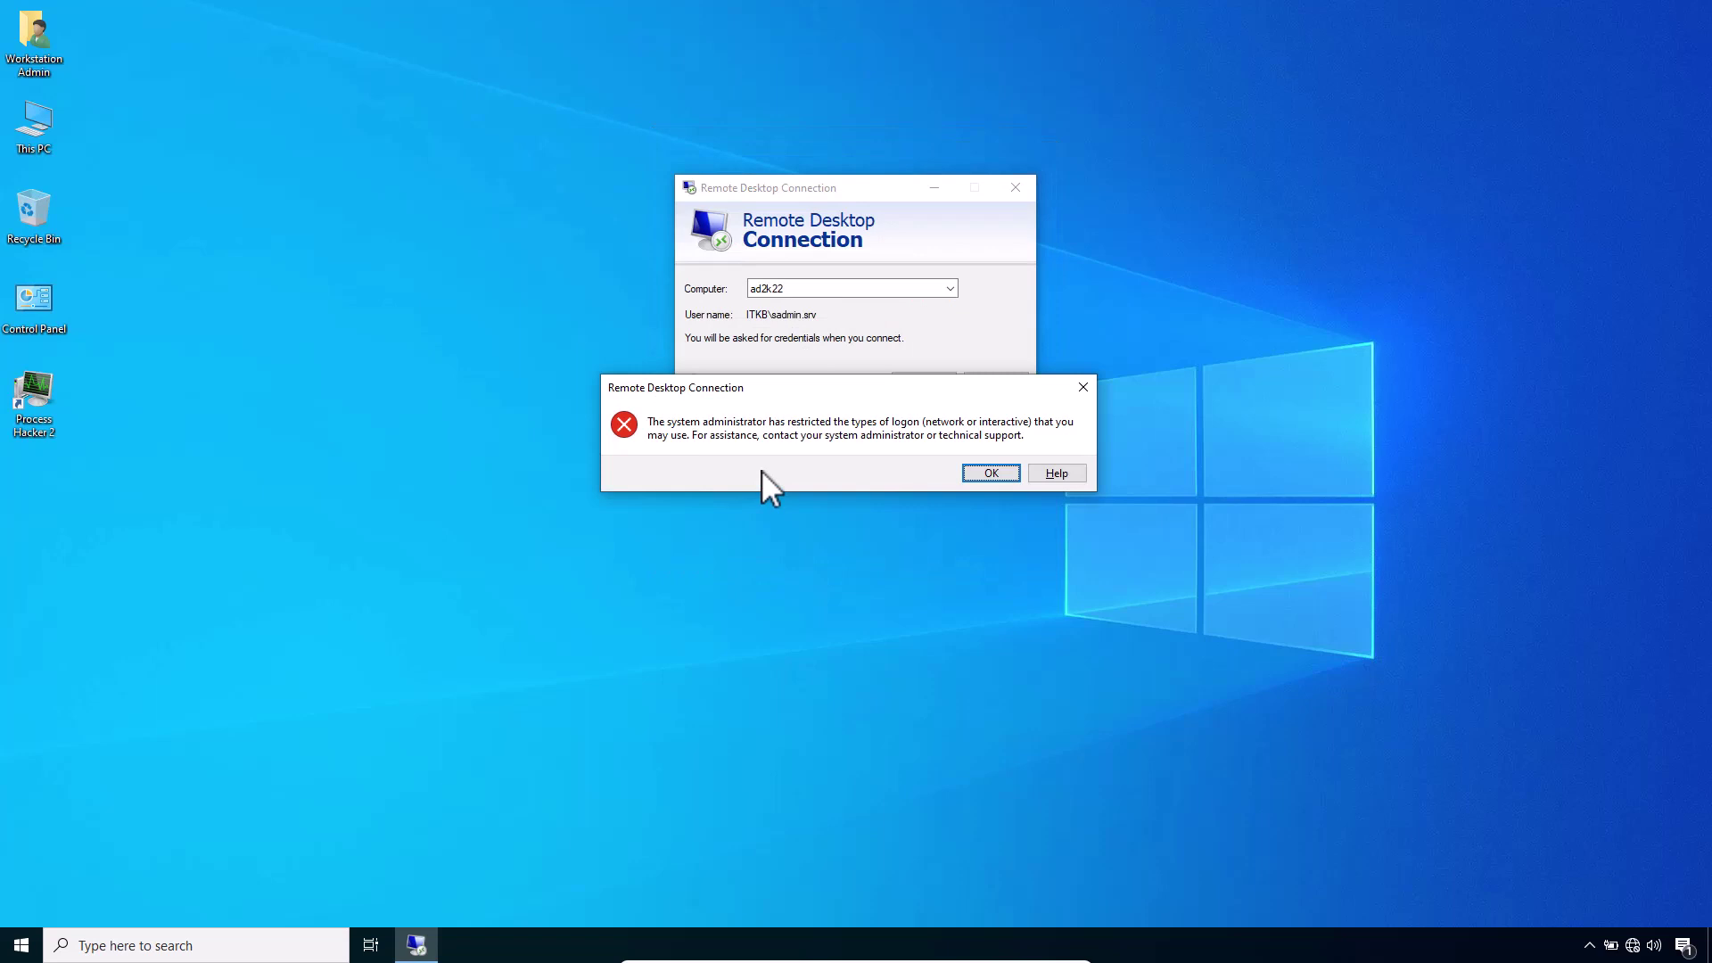
Start another Remote Desktop connection to ad2k22 and choose a different account with the user name itkb\administrator.
key("Return")
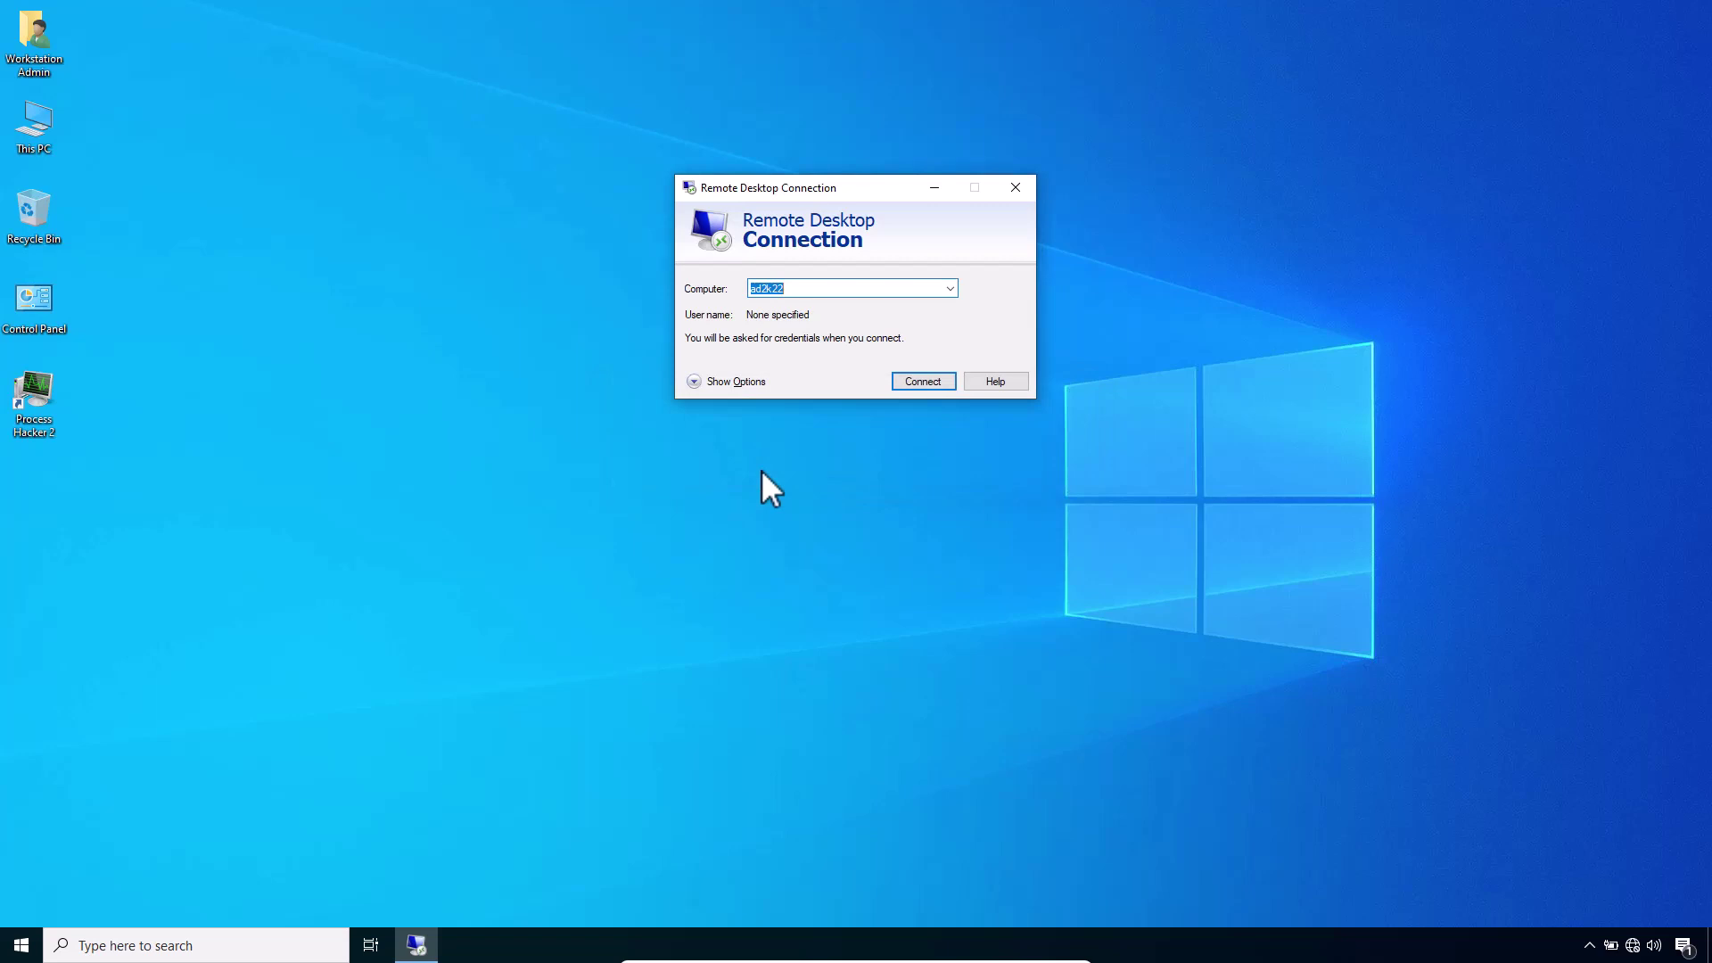
key("Return")
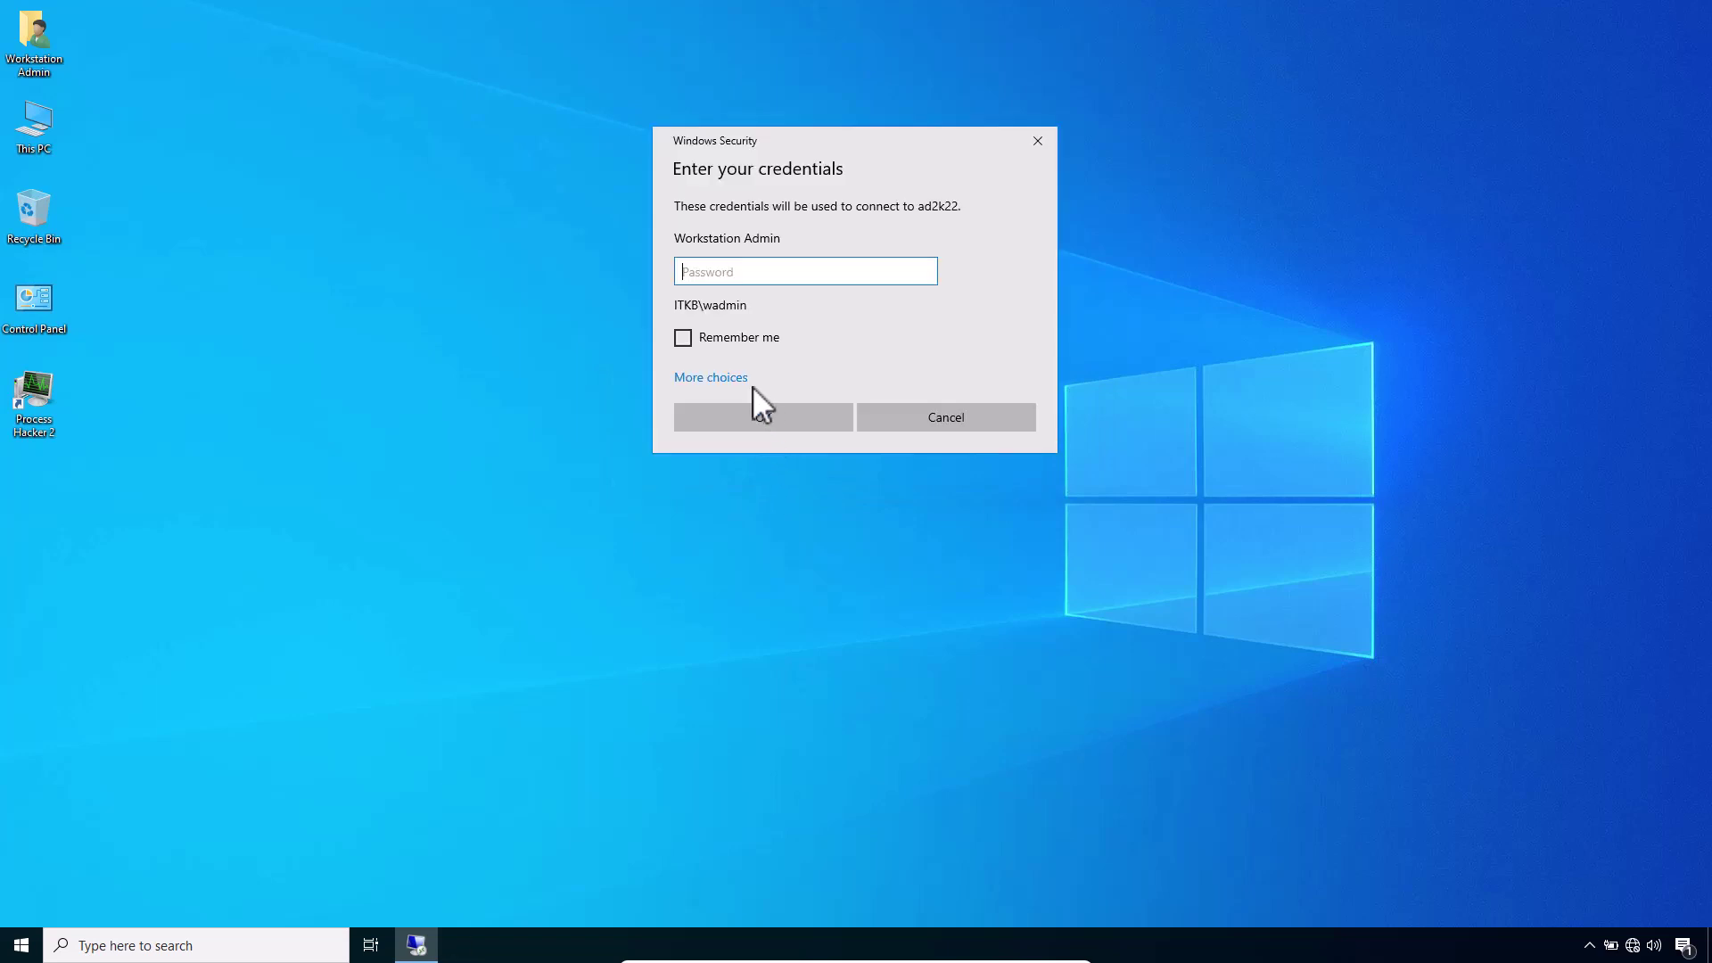
left_click(746, 380)
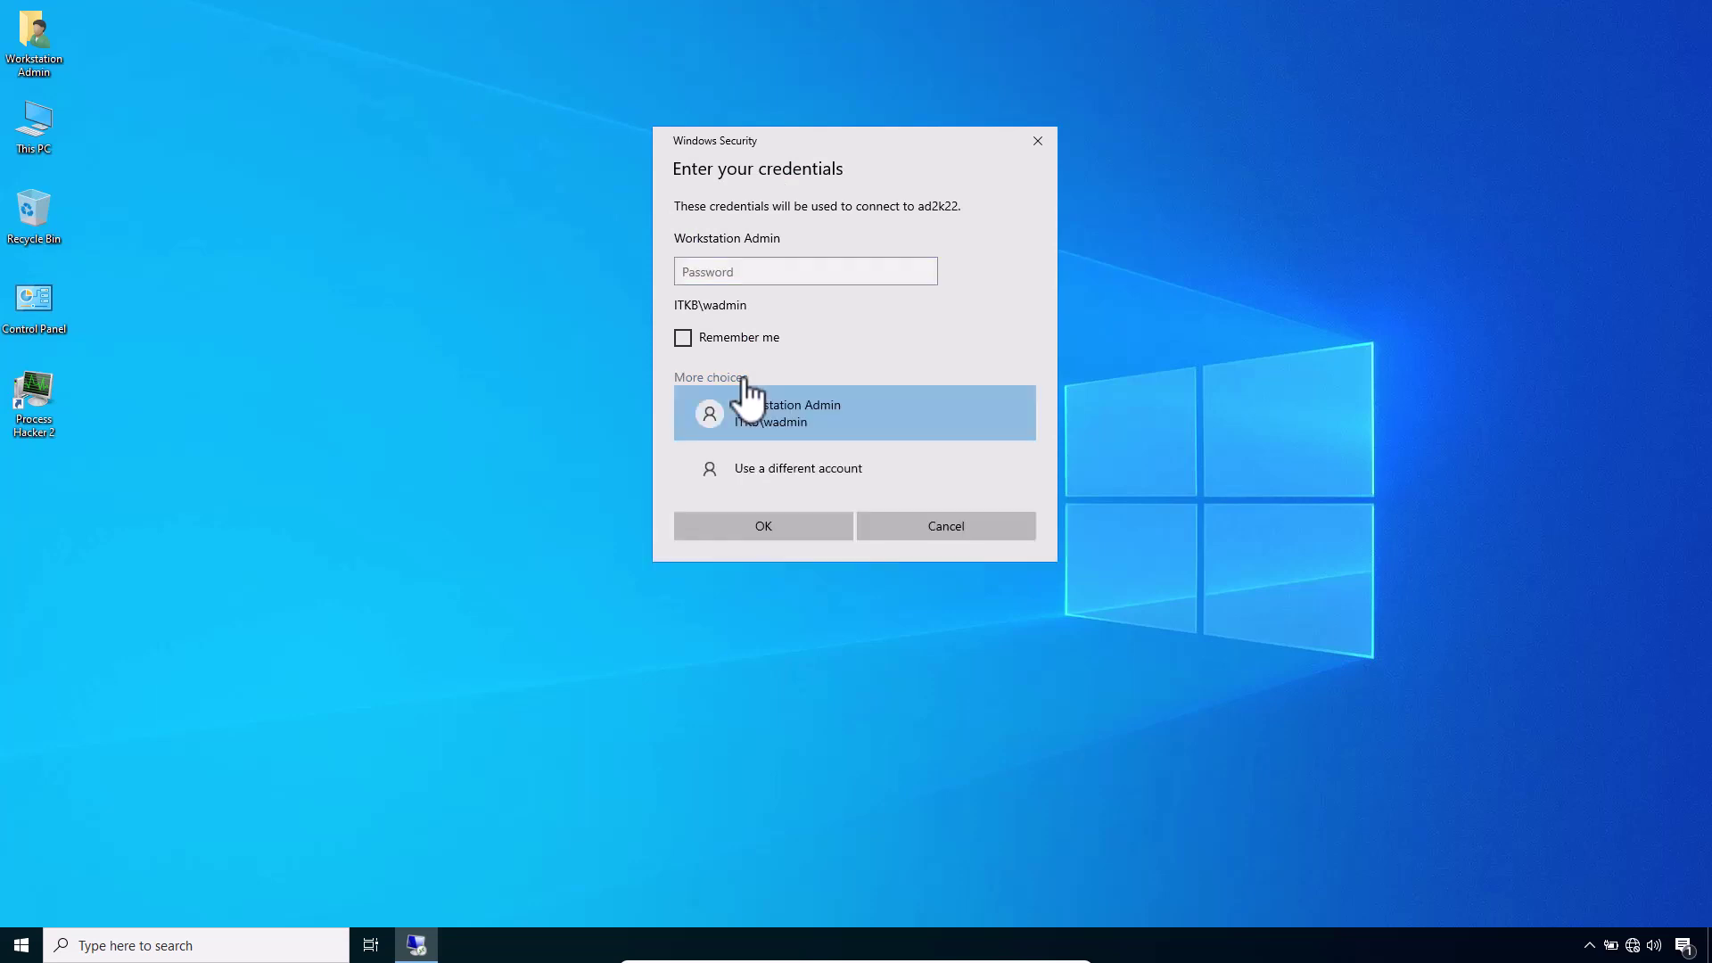
left_click(770, 481)
type("itkb\\a")
type("dmi")
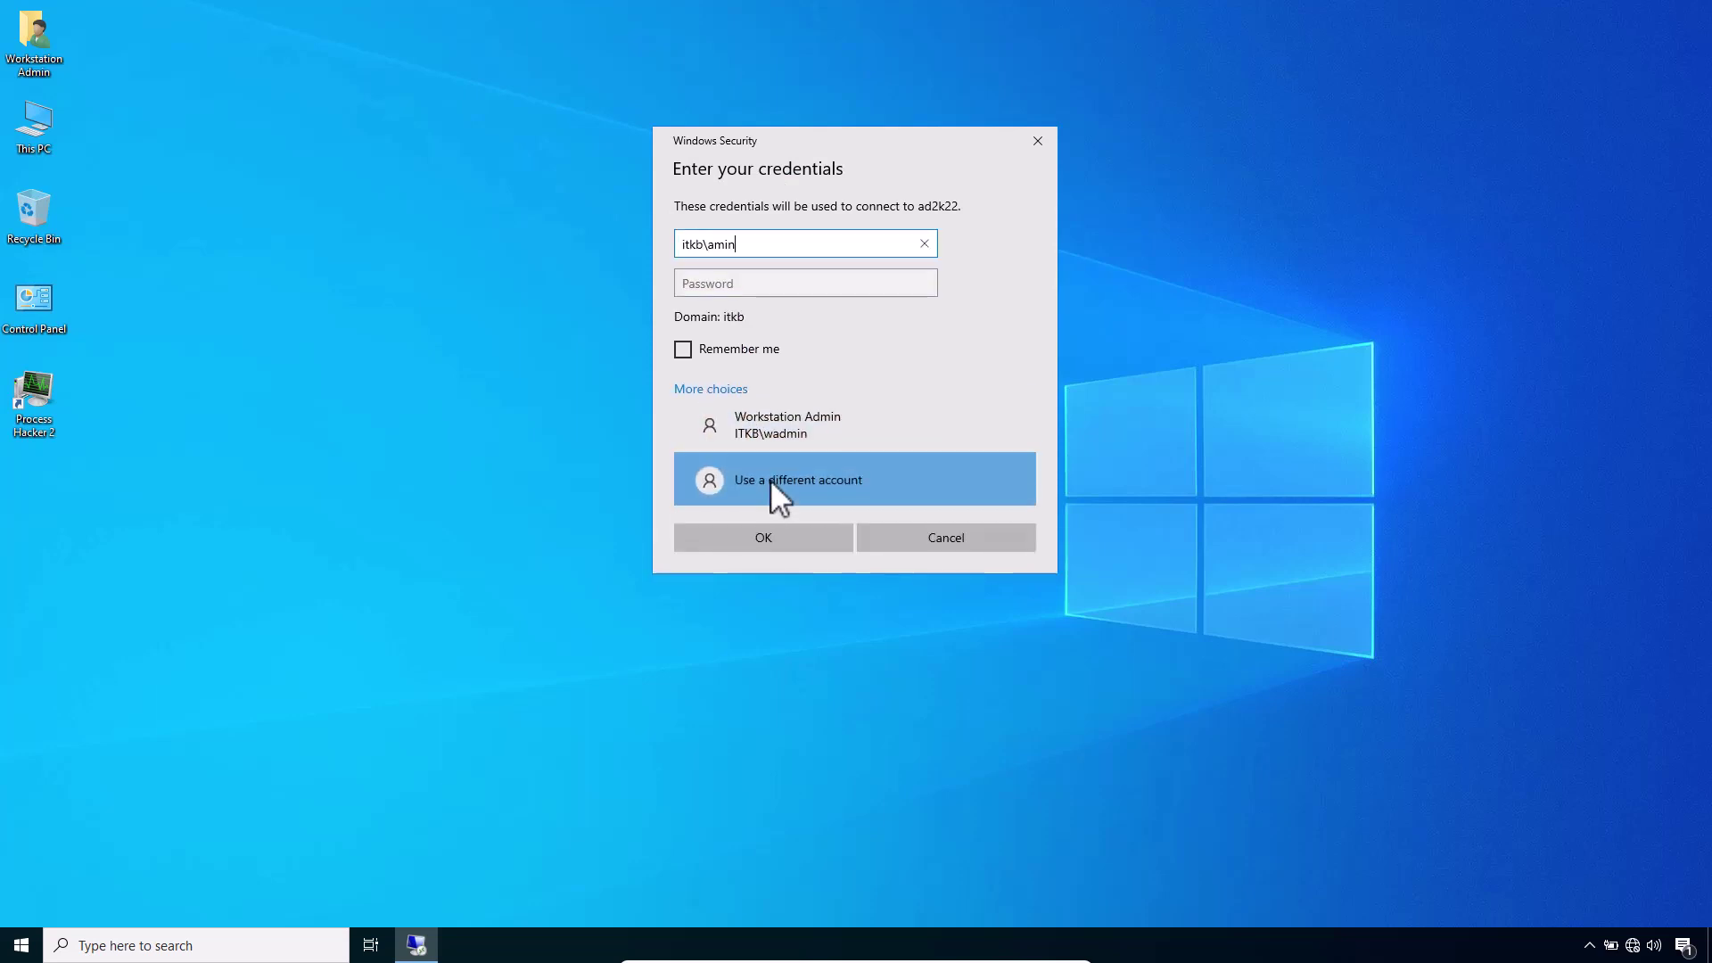
key("BackSpace")
key("BackSpace")
key("BackSpace")
type("dministrator")
key("Tab")
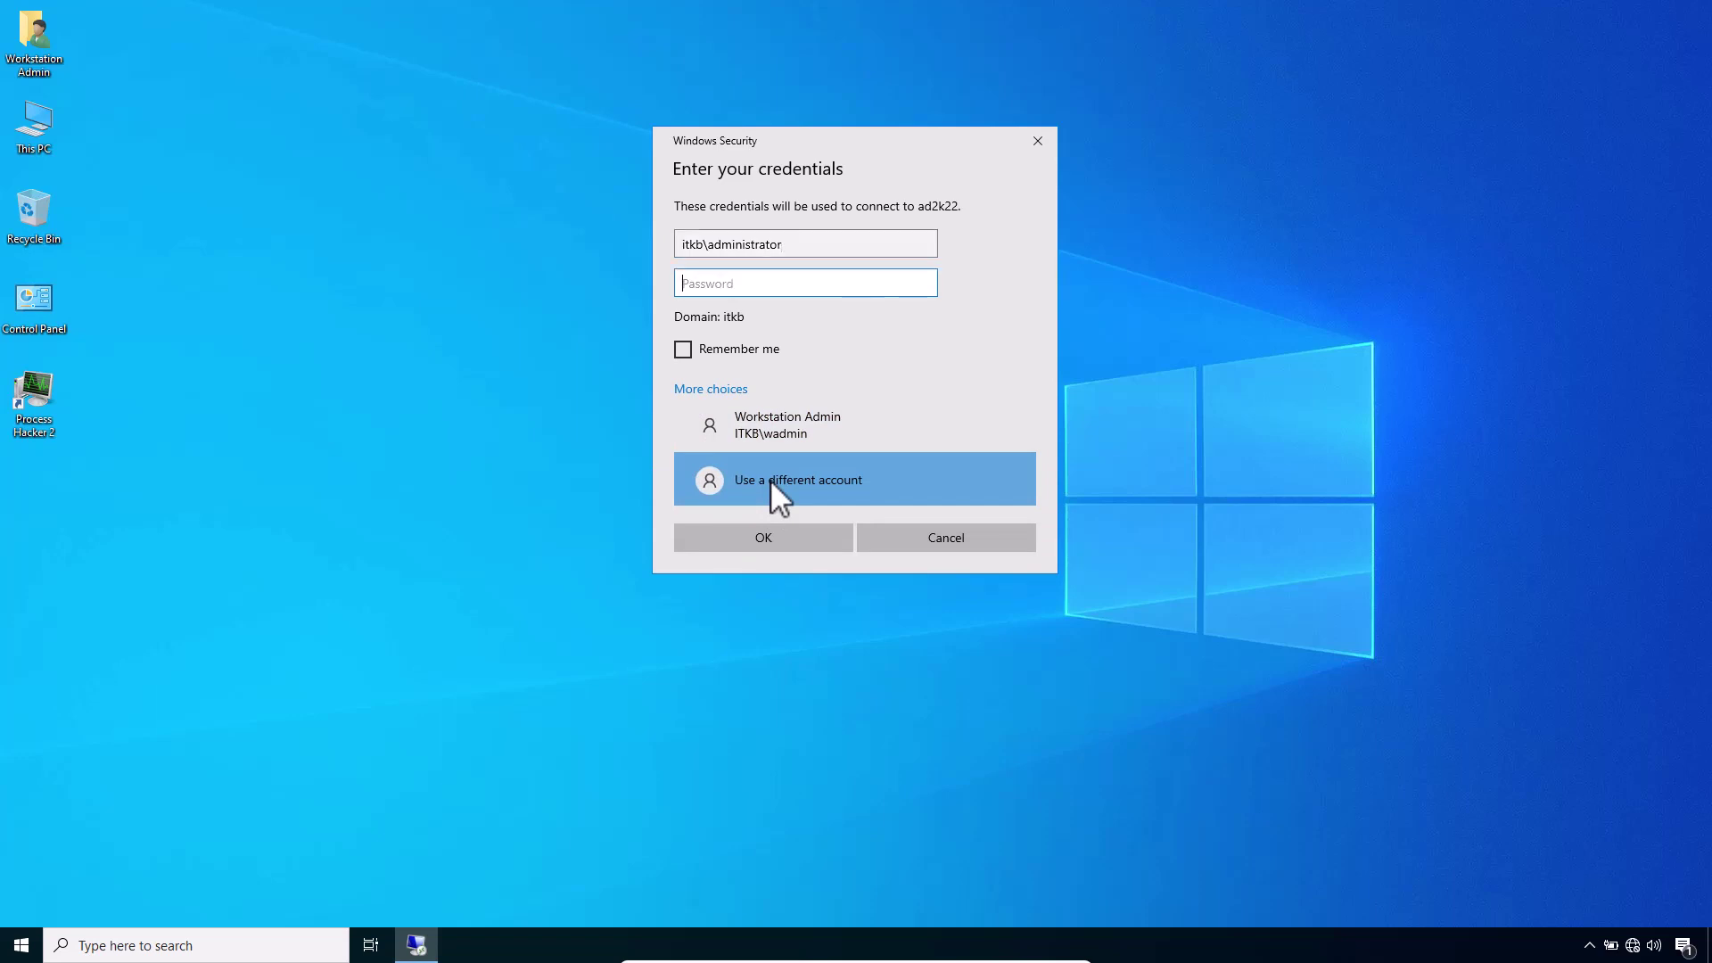
Enter the administrator account's password and connect to the ad2k22 desktop.
type("•••••")
key("BackSpace")
key("BackSpace")
key("BackSpace")
key("BackSpace")
type("•••••••••")
key("Return")
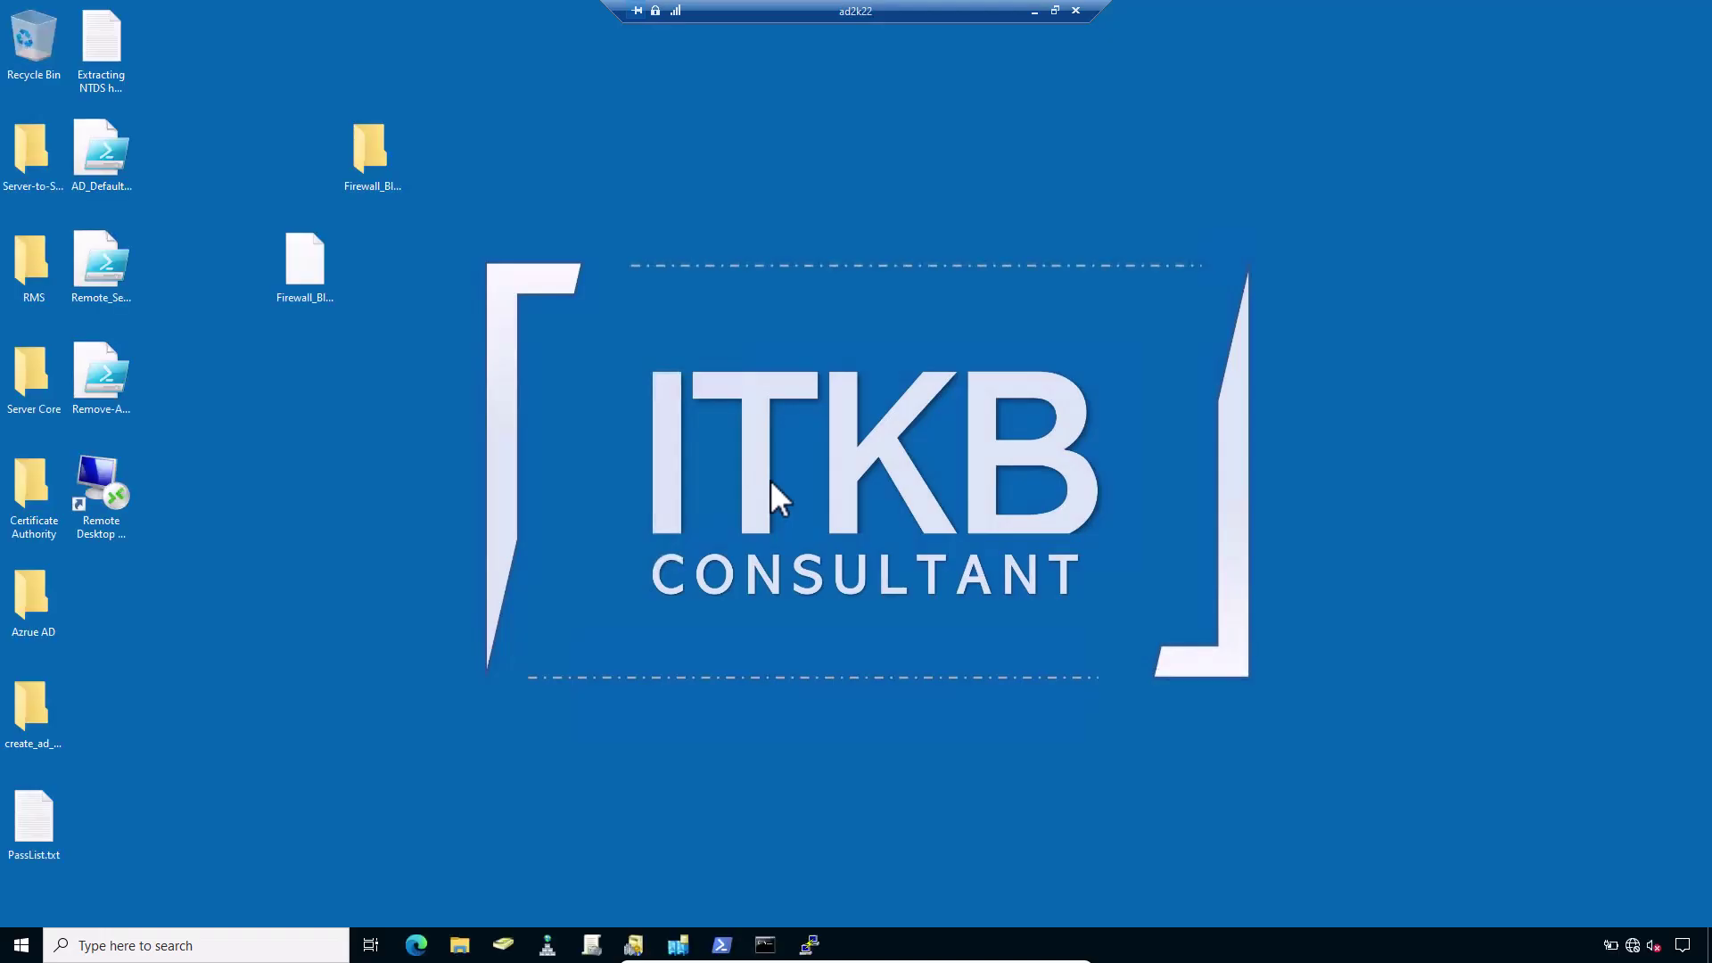
Sign the administrator account out of the remote ad2k22 session.
left_click(21, 946)
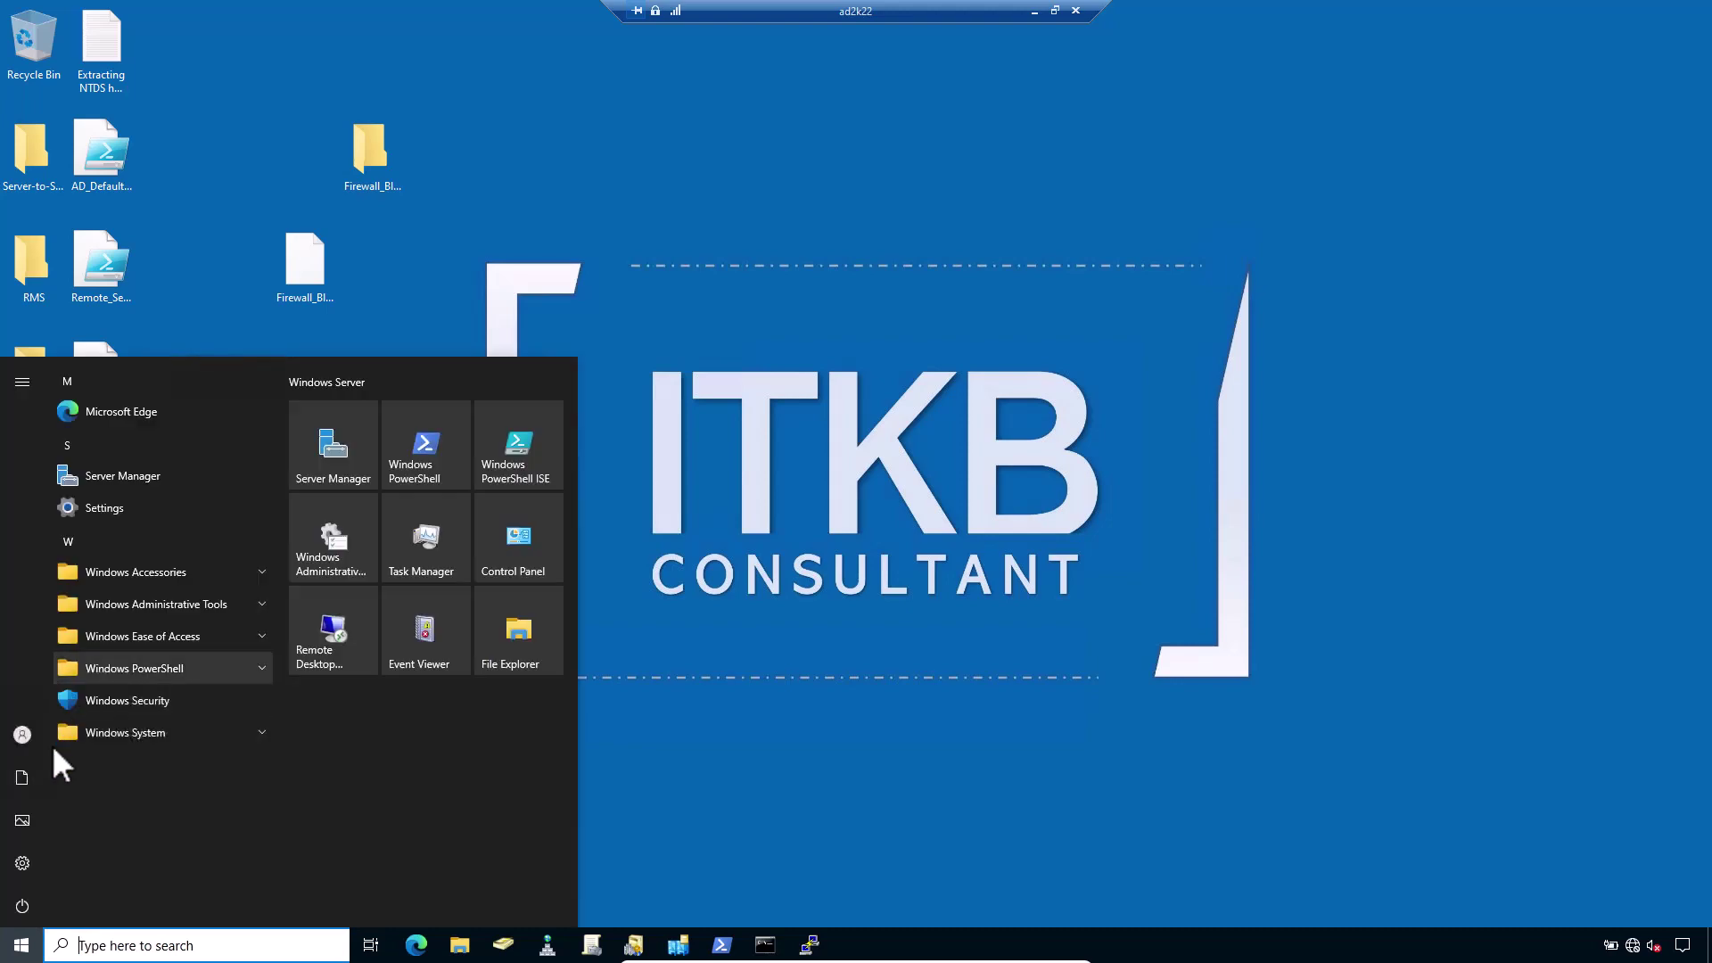
left_click(23, 737)
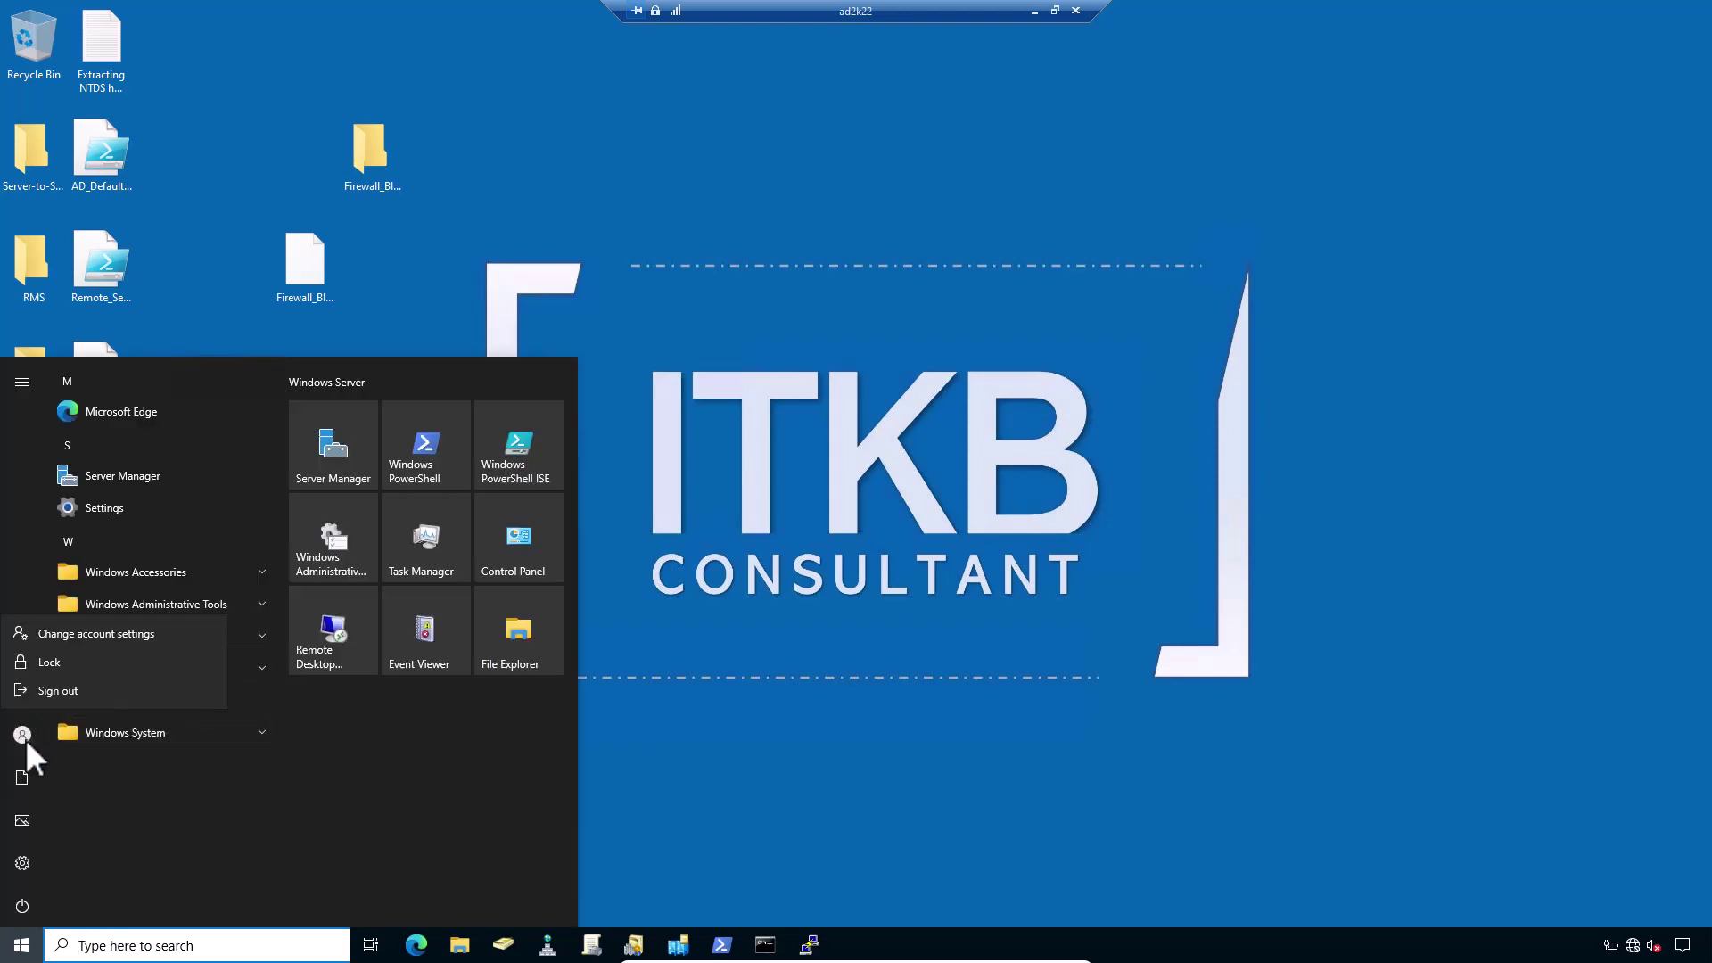
left_click(49, 691)
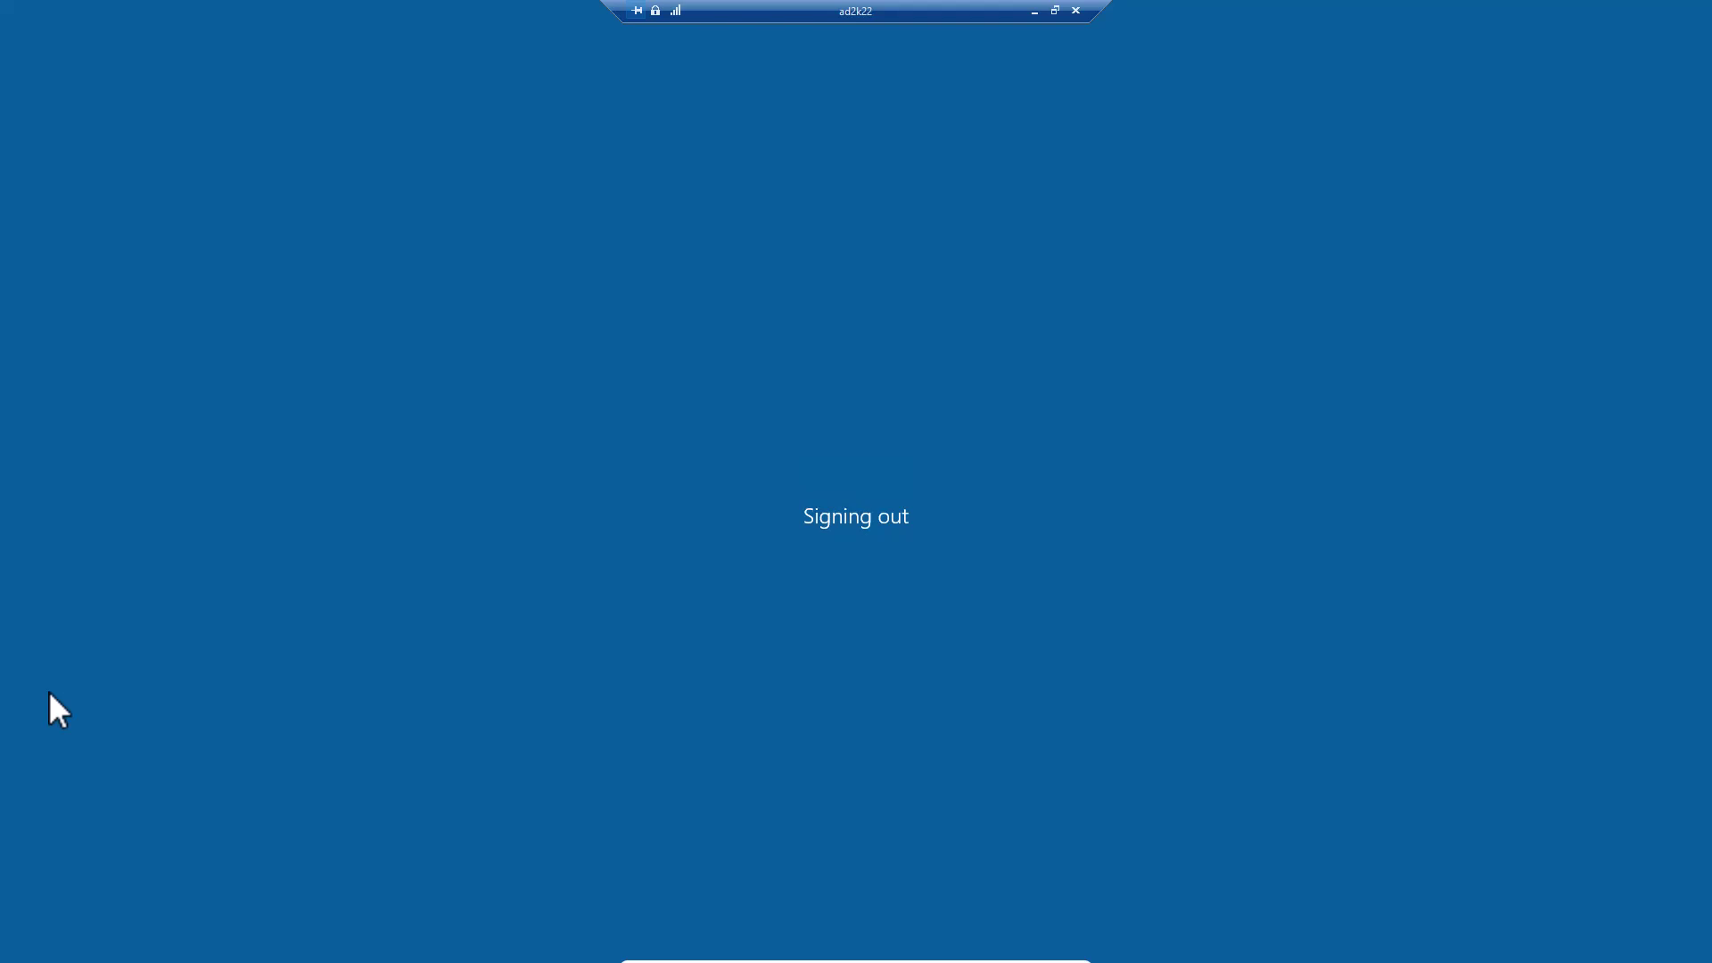
Try to open the network path \\ad2k22 from the workstation's Run dialog.
key("super+r")
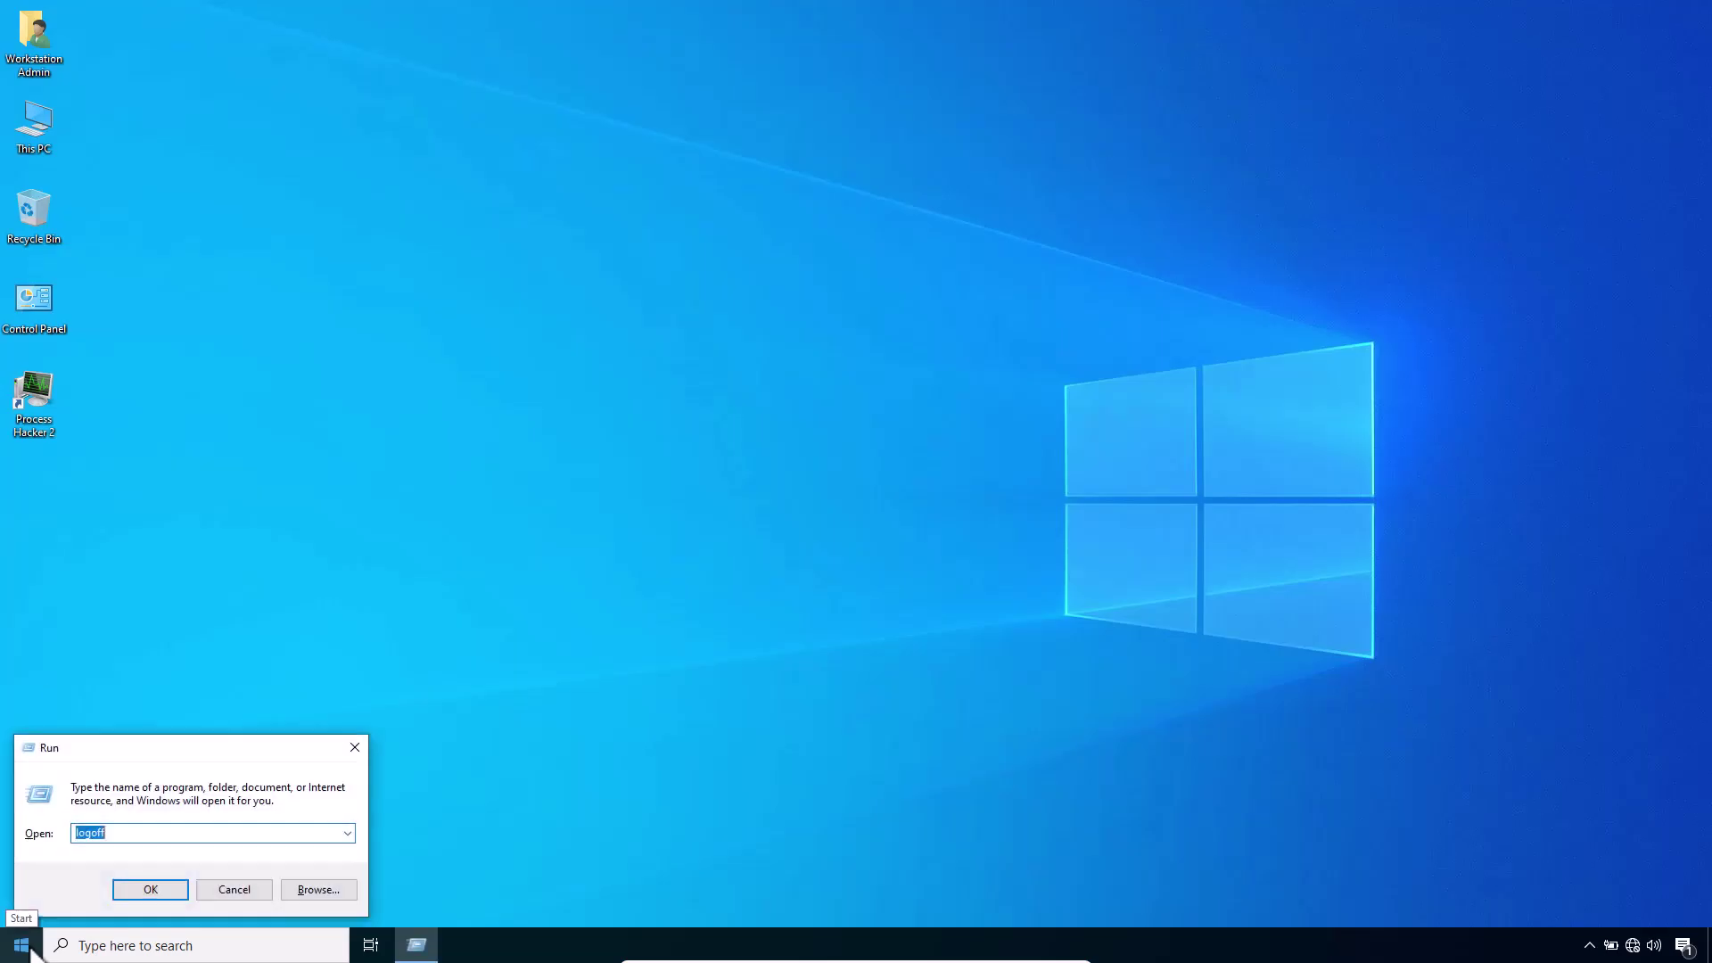
type("\\ad2k22")
key("Return")
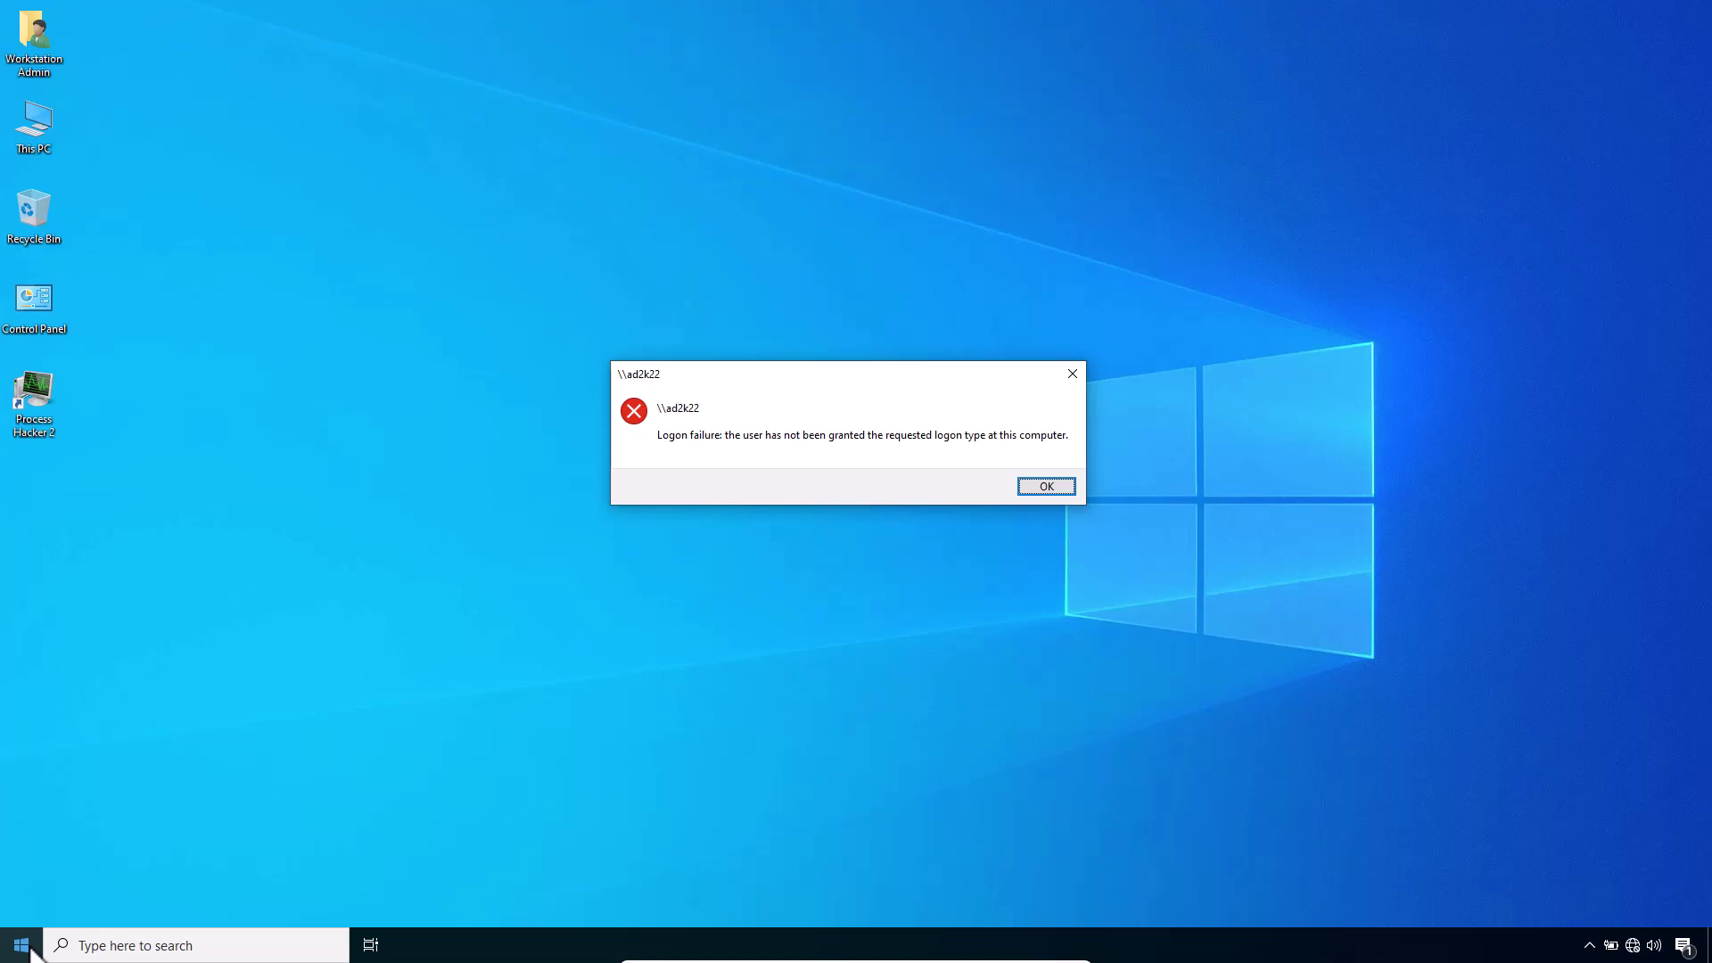
key("super+r")
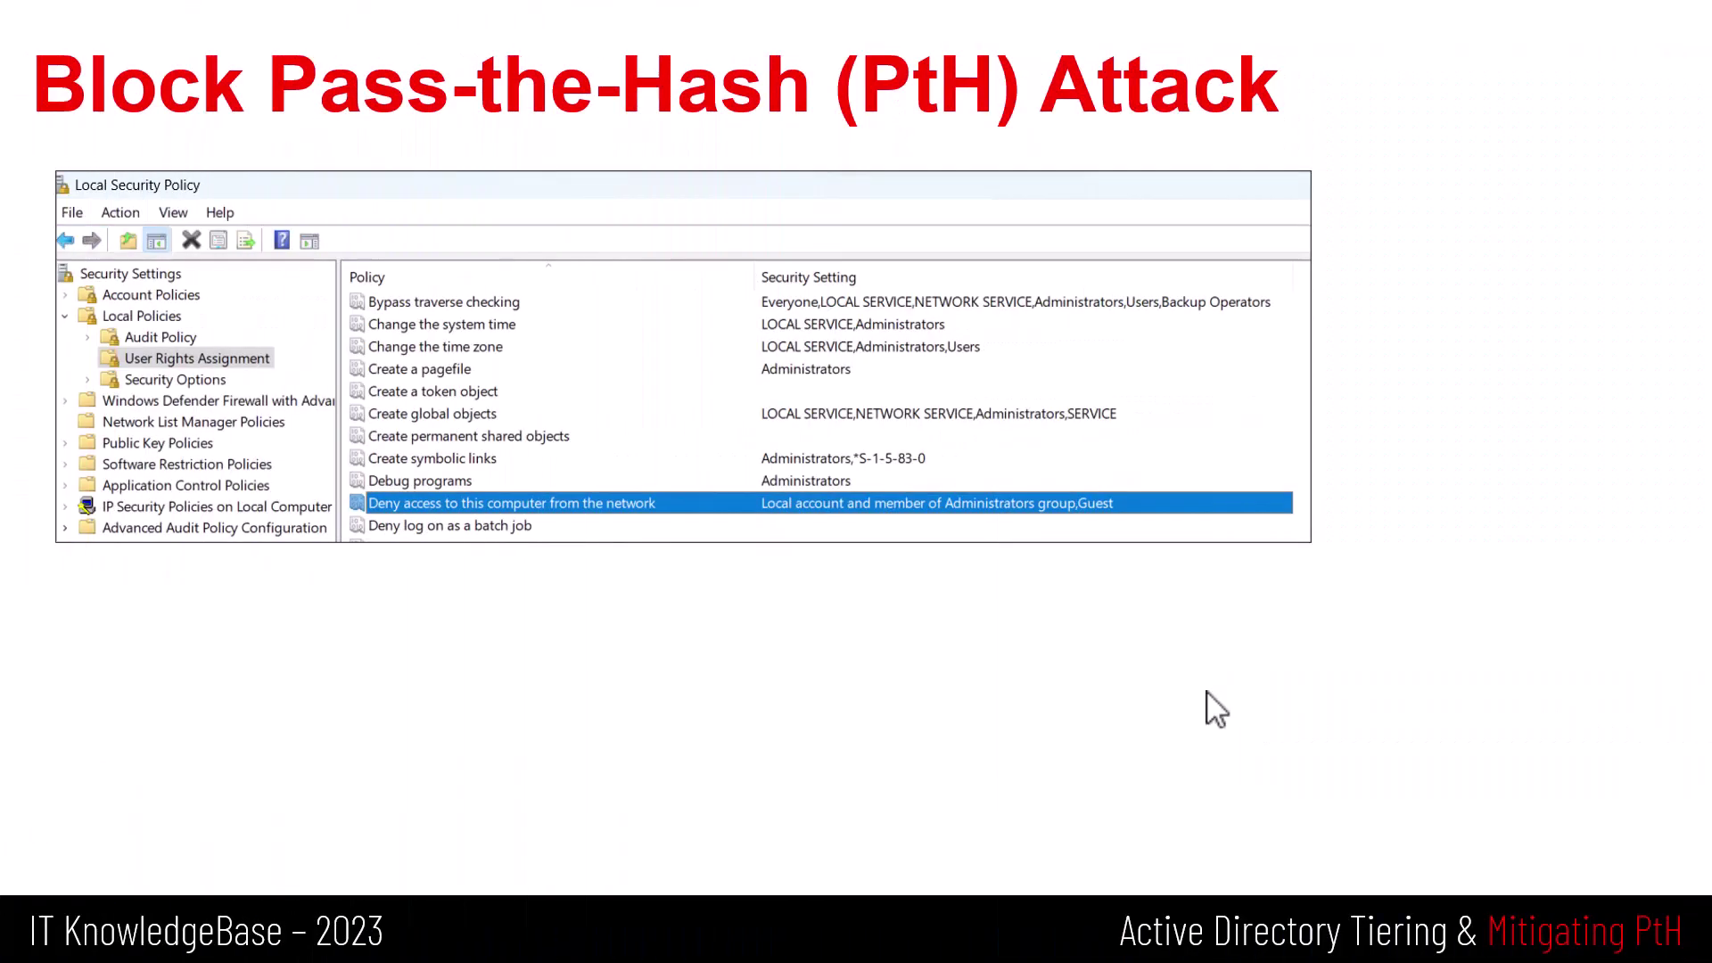